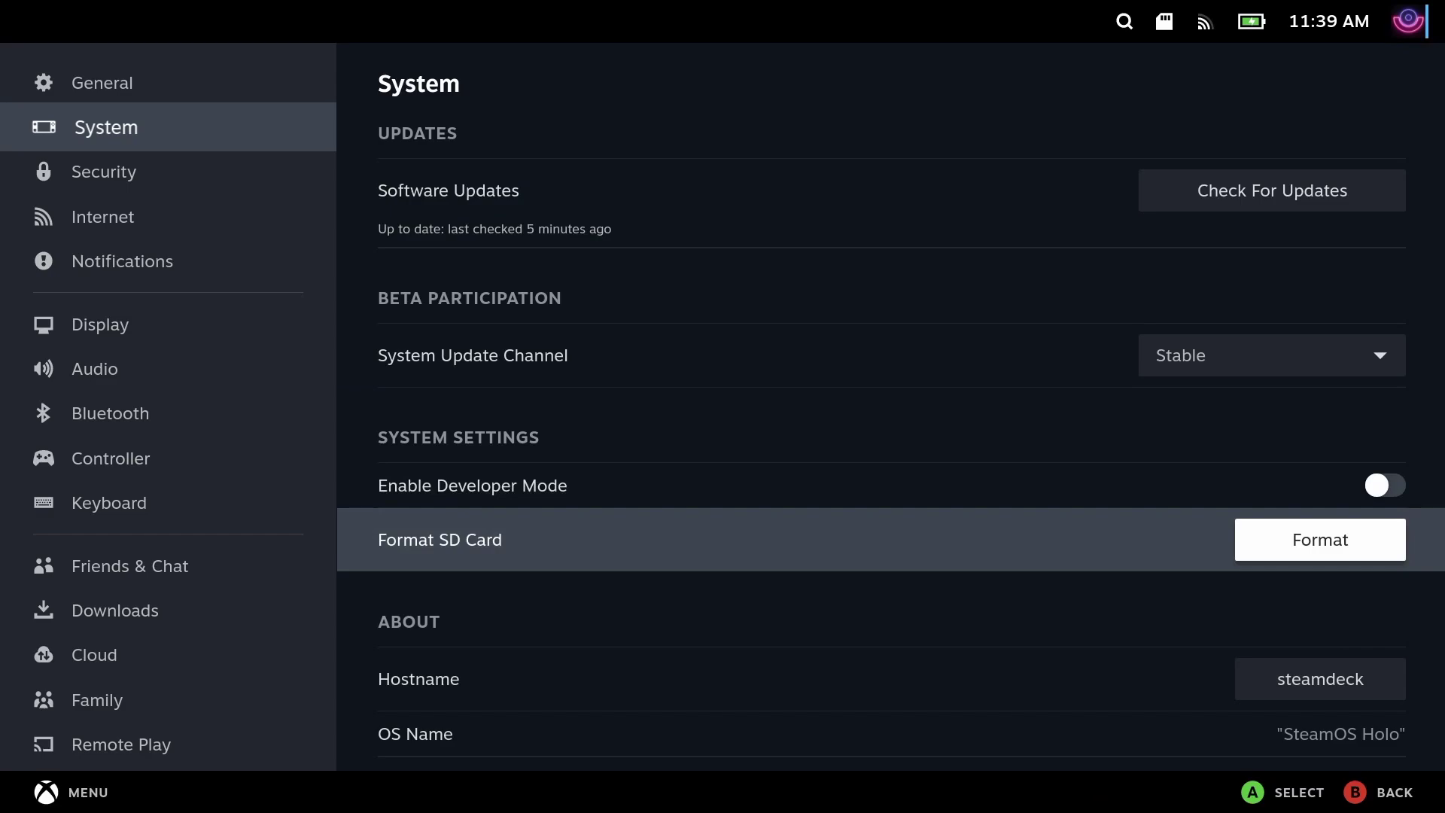
- Format and erase the SD card, then switch SteamOS from Gaming Mode to Desktop Mode
key("Return")
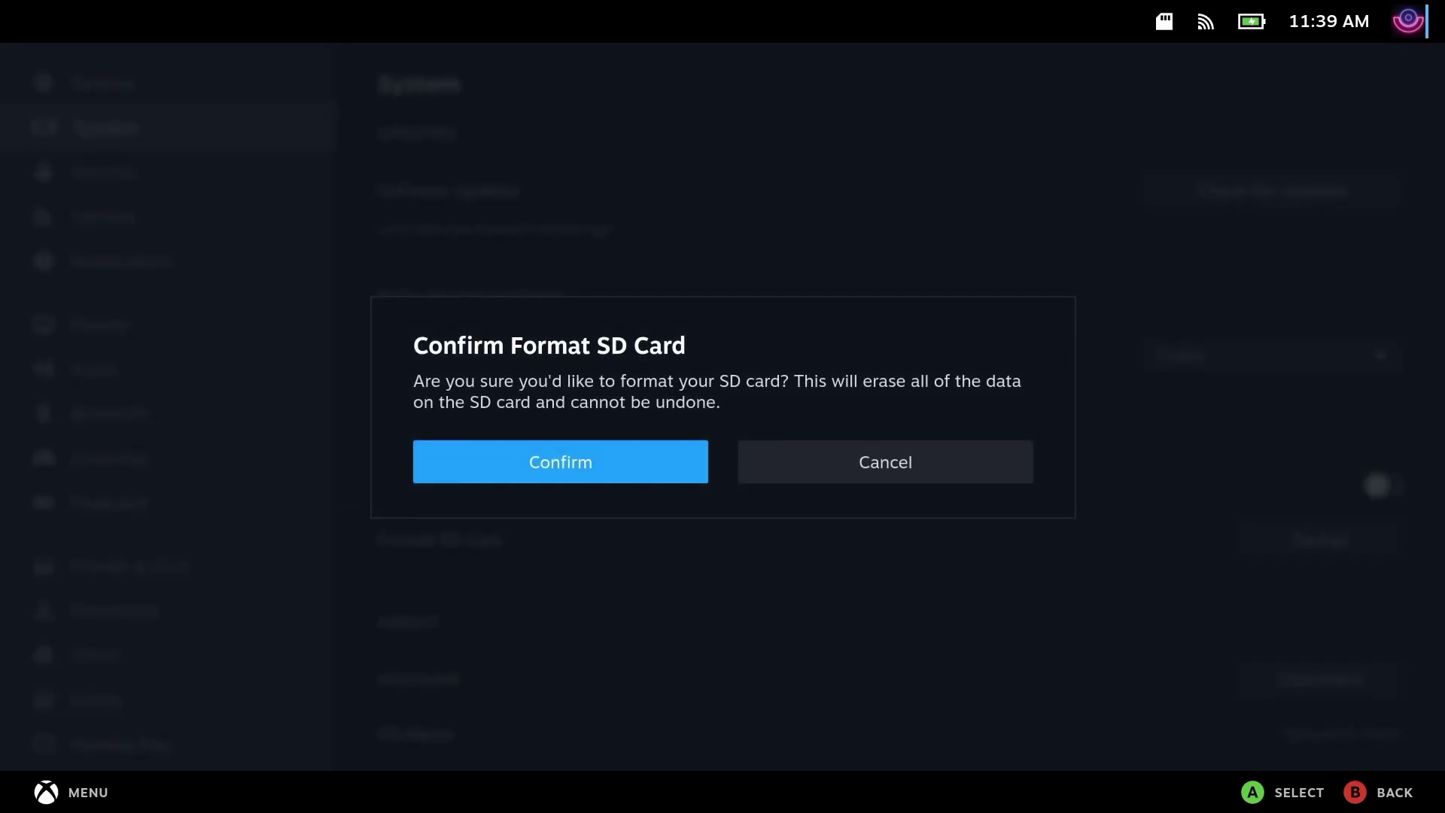
key("Return")
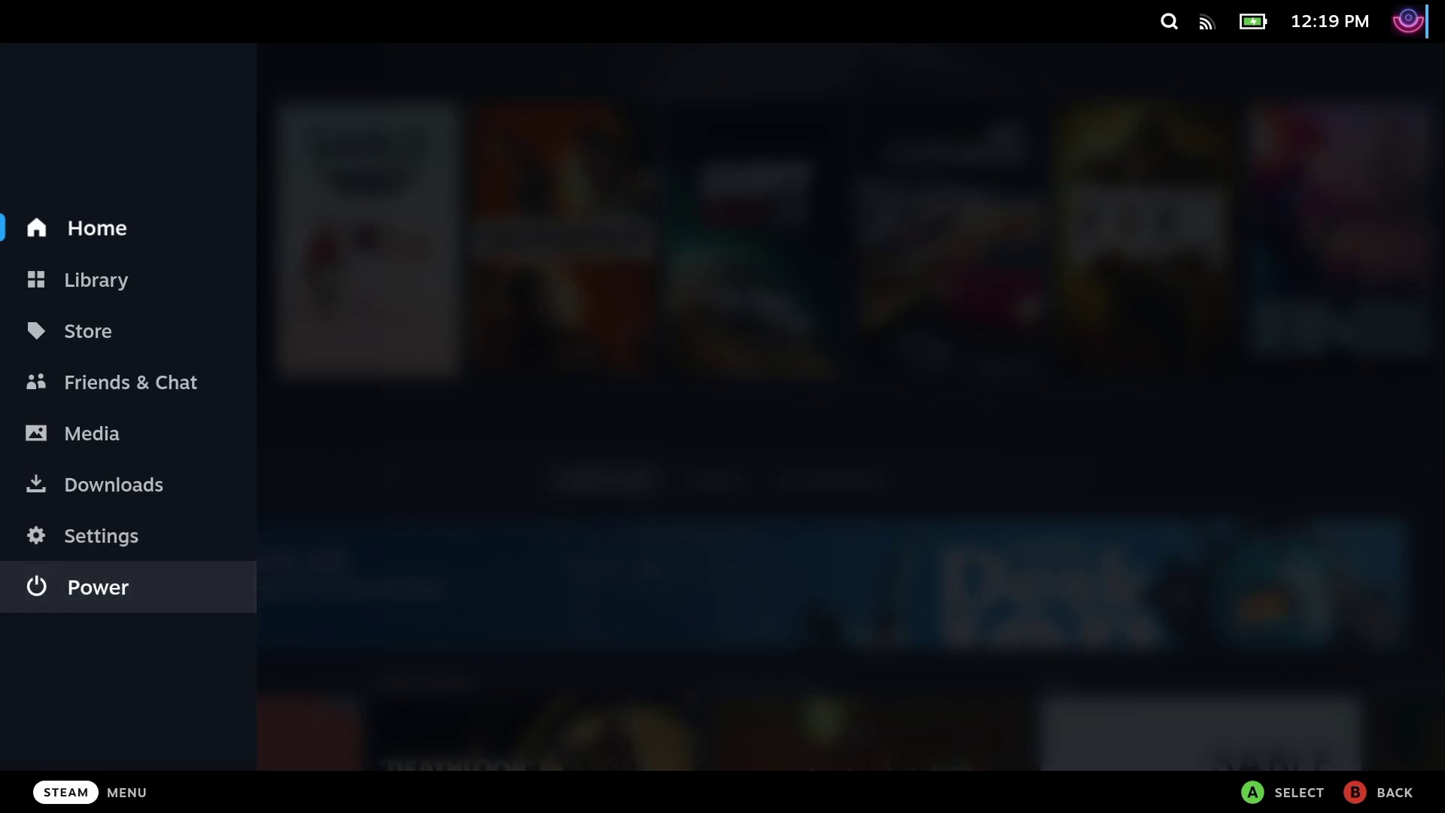
key("Return")
key("Down")
key("Down")
key("Down")
key("Down")
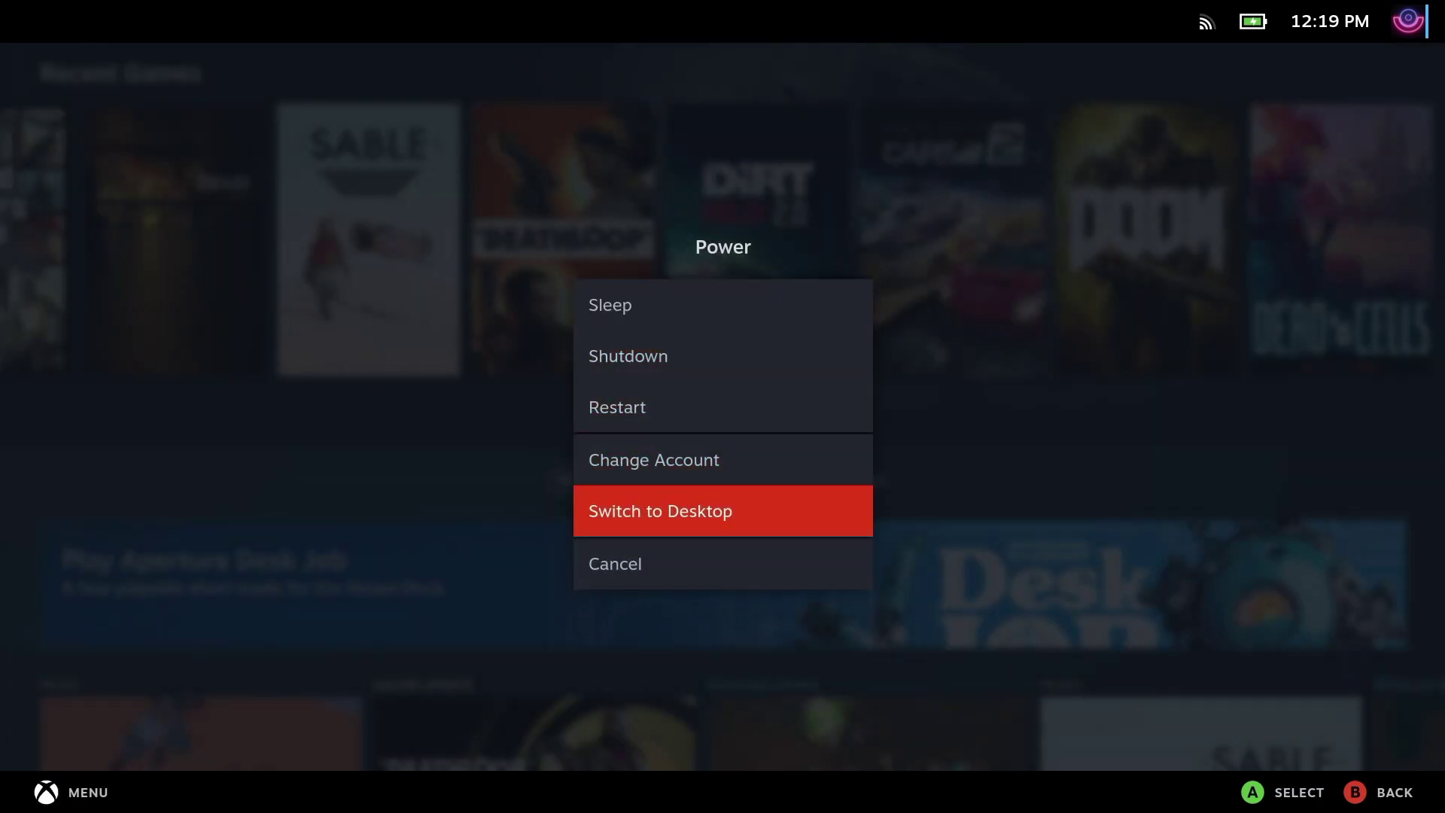
key("Return")
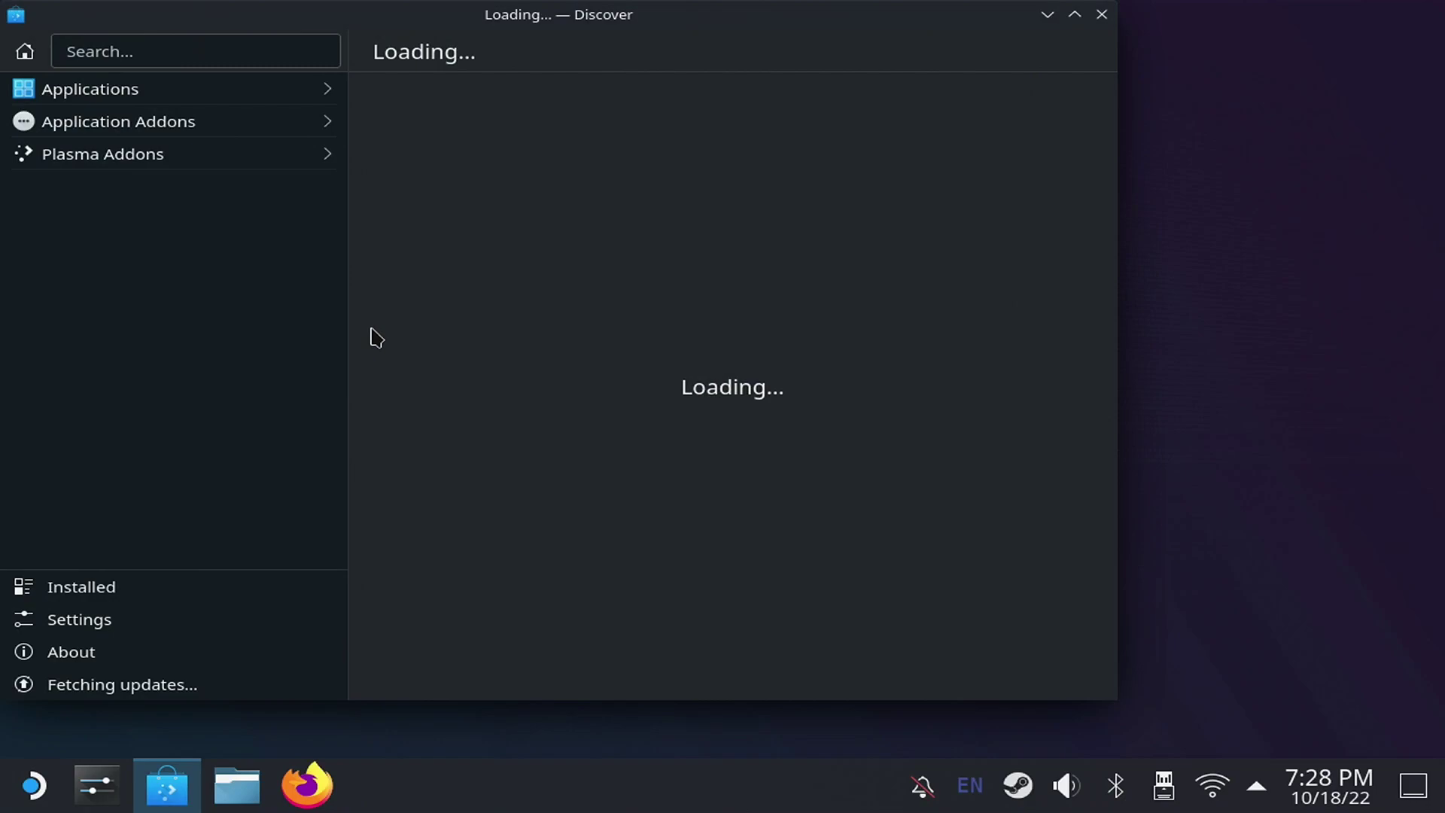
- Install Firefox from Discover and jump to the Download section of emudeck.com
left_click(1061, 54)
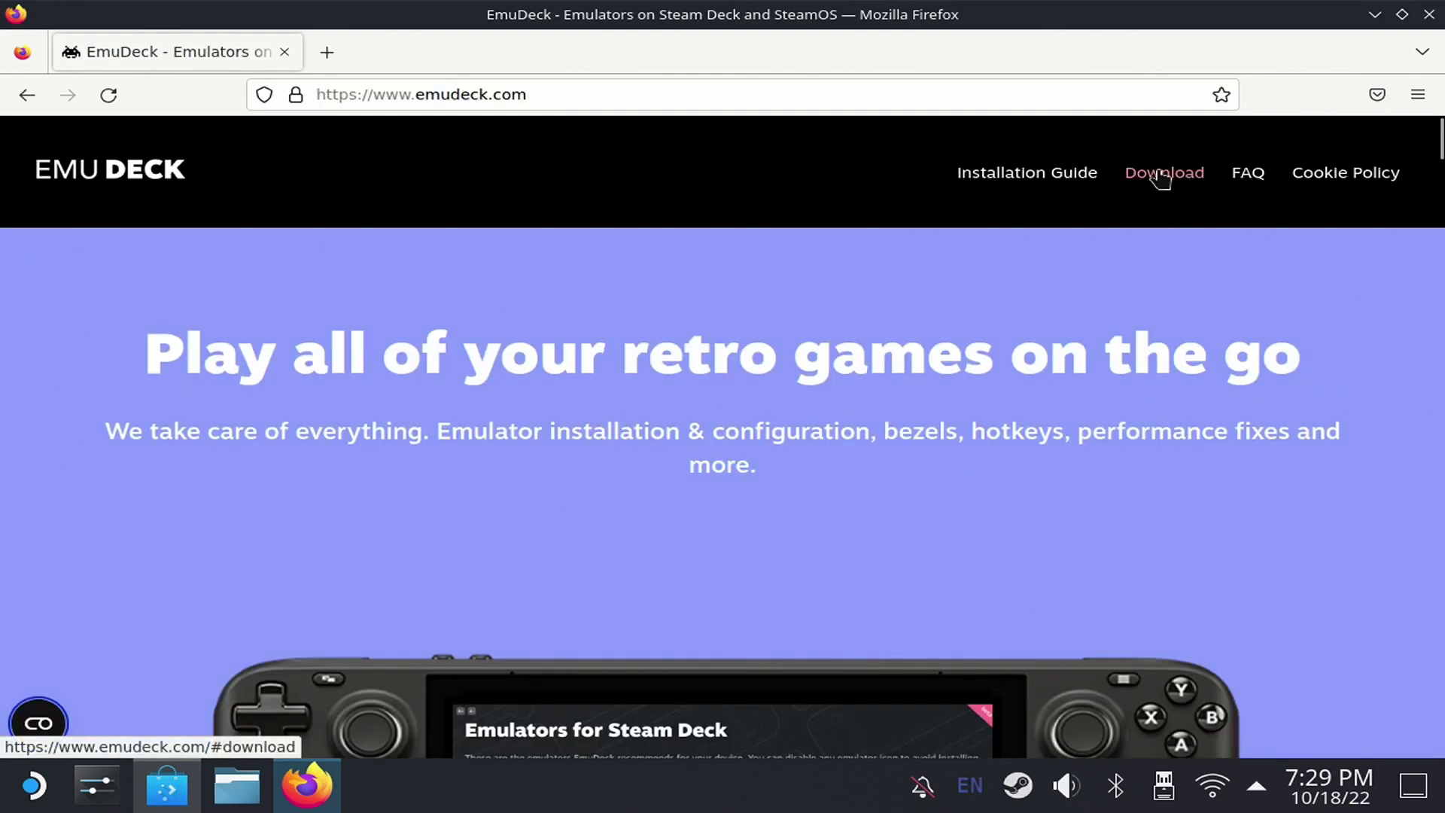
left_click(1163, 175)
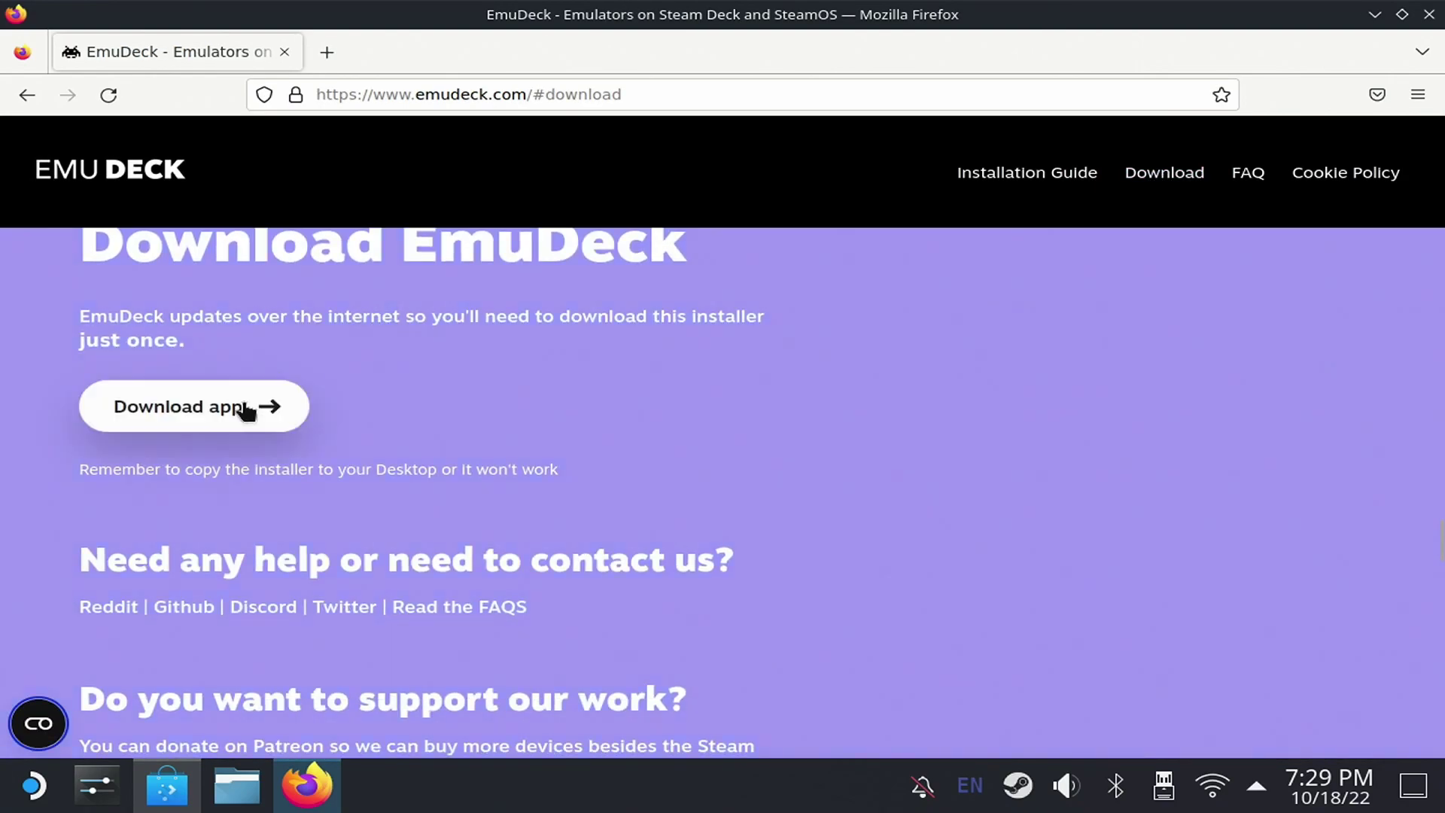
- Download the EmuDeck installer, move EmuDeck.desktop onto the desktop and run it despite the warning
left_click(235, 410)
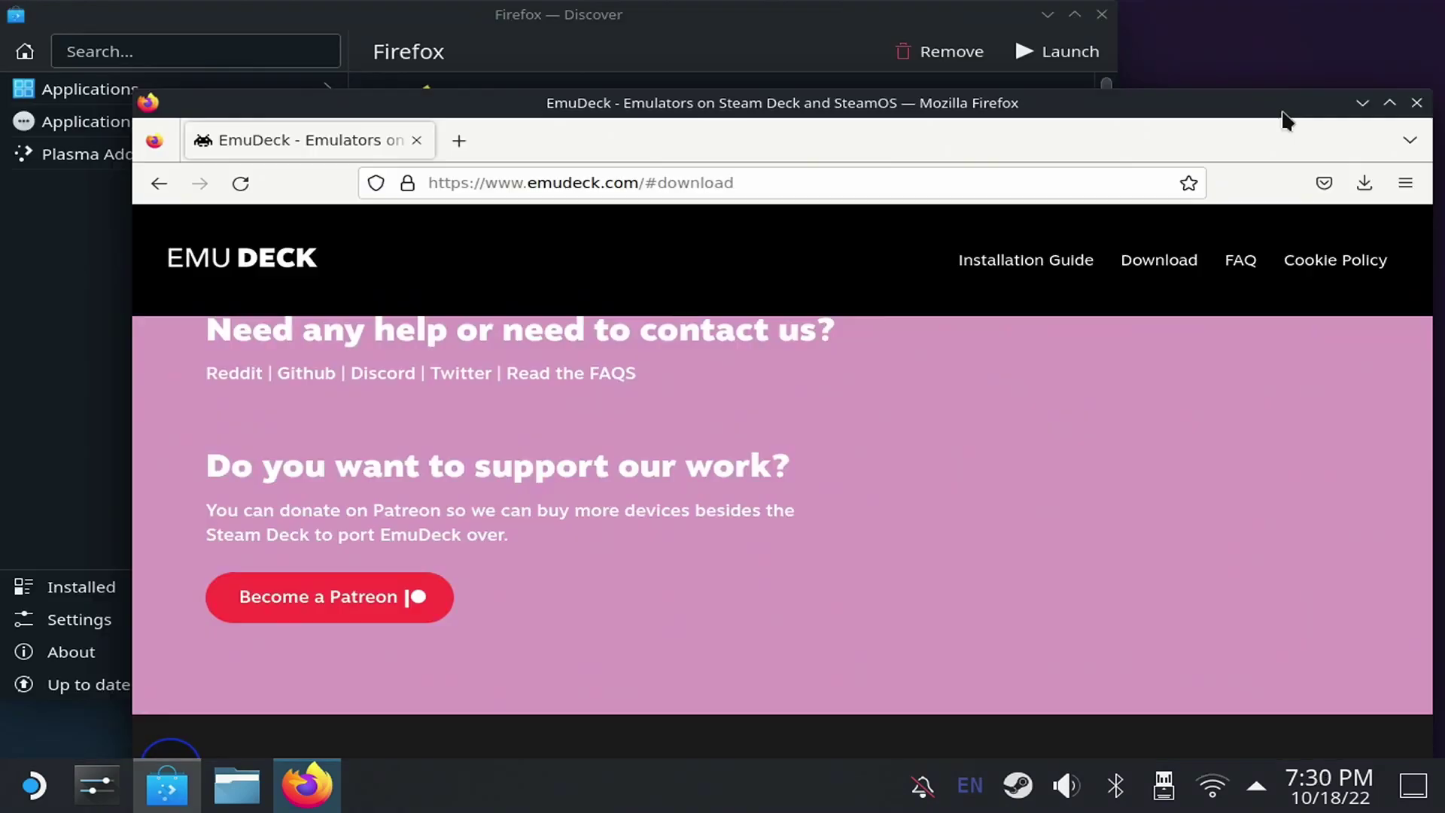
left_click(1364, 183)
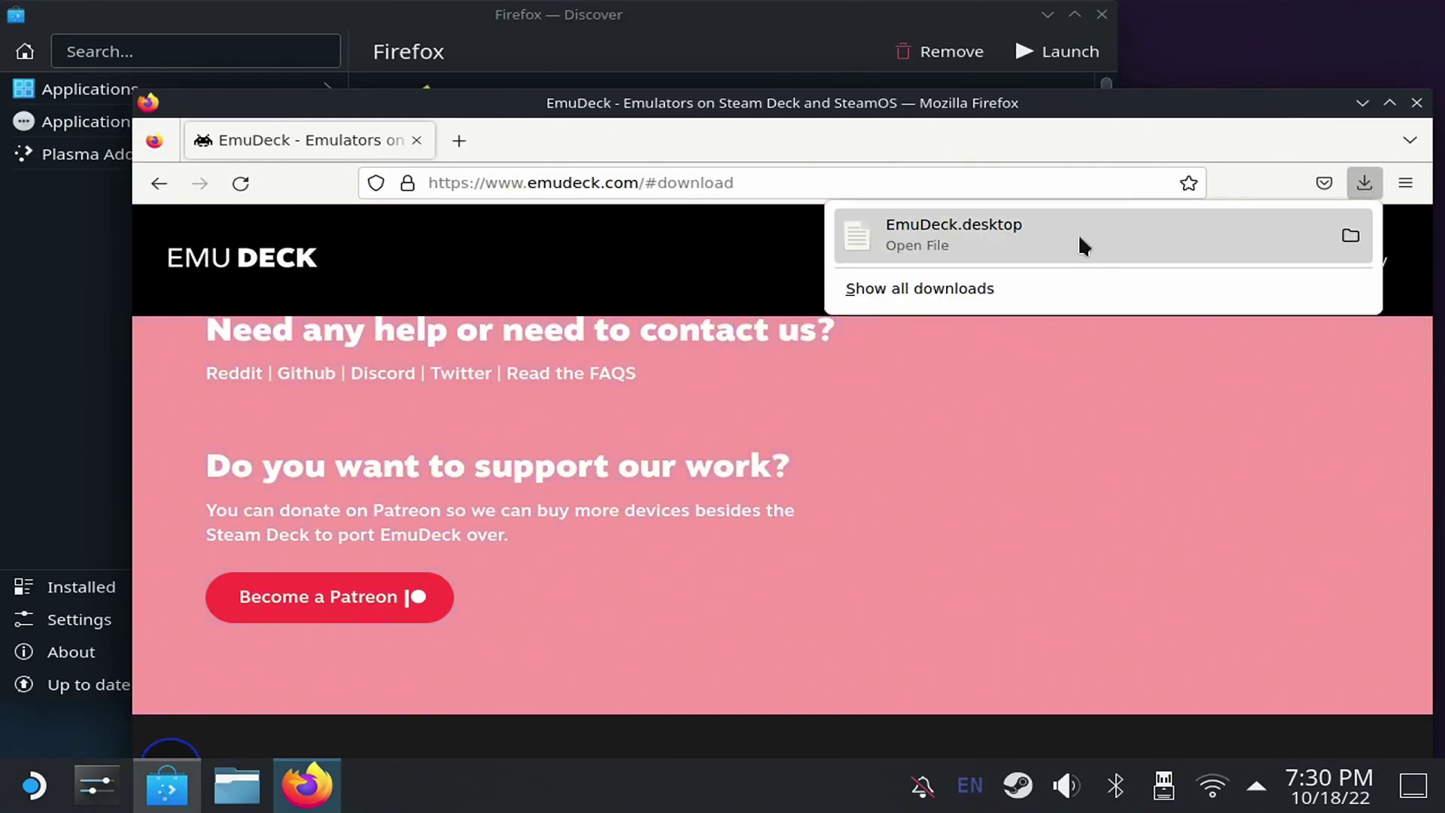
left_click_drag(1080, 240, 1174, 60)
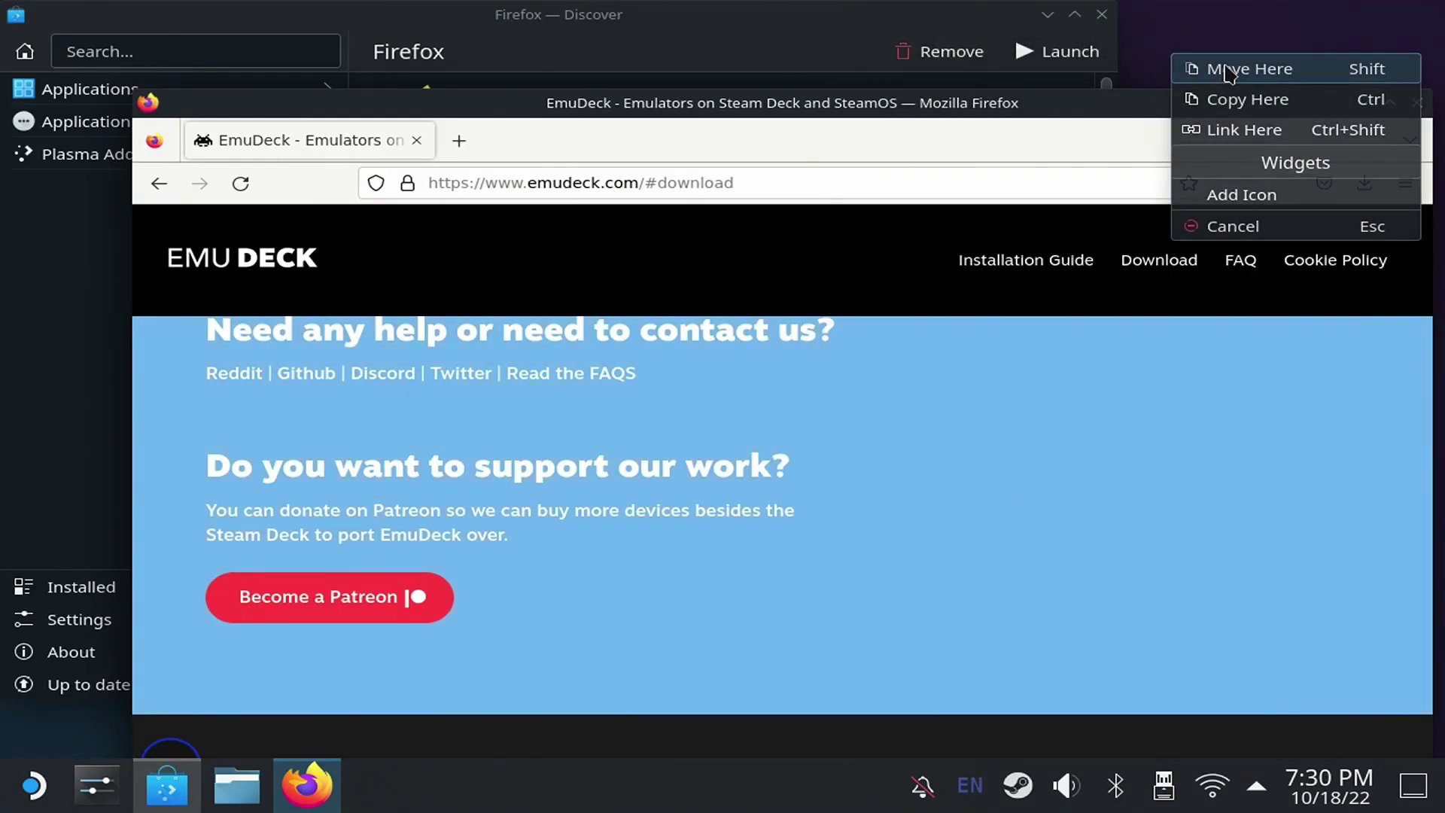
left_click(1228, 65)
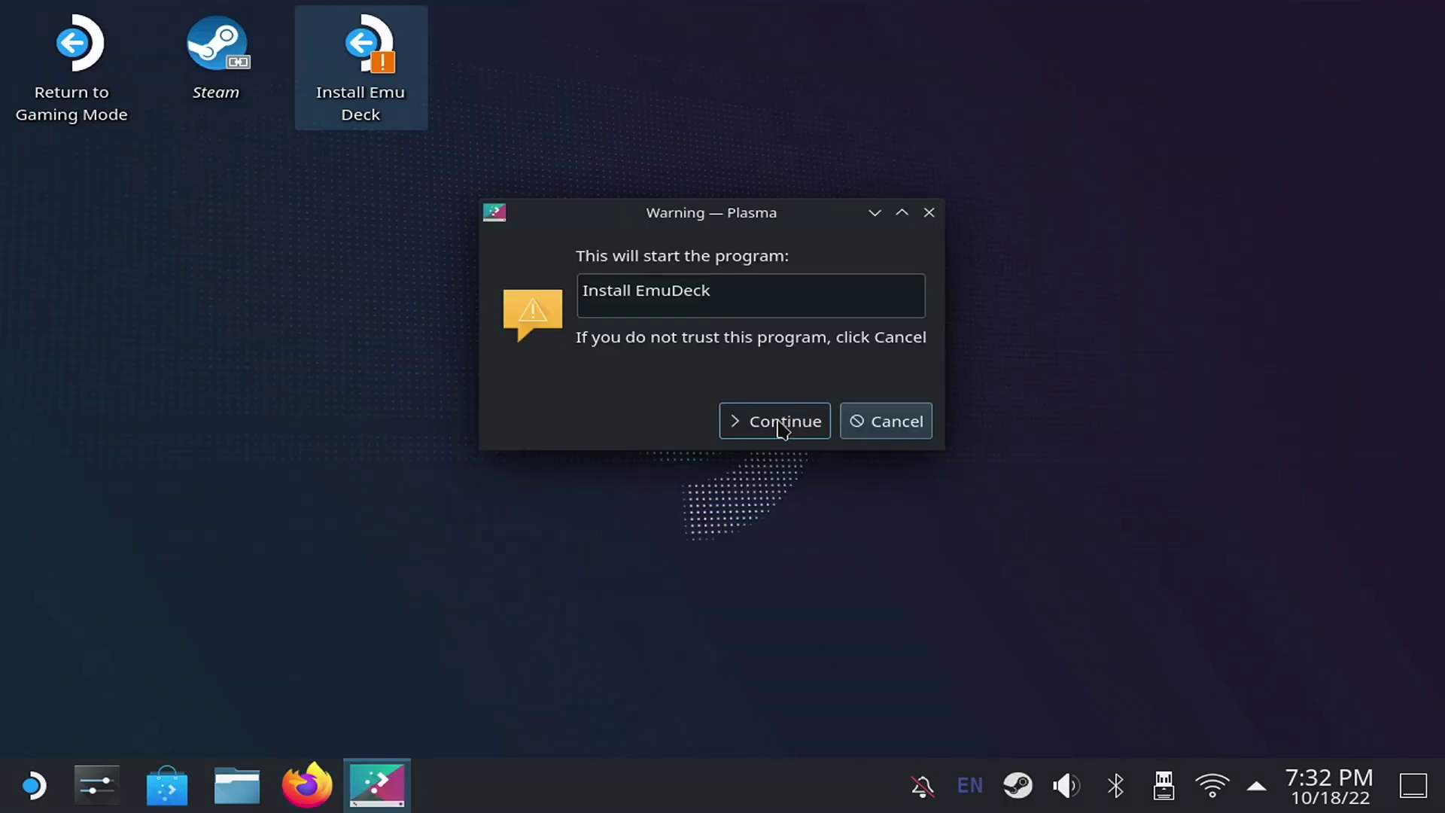
left_click(783, 422)
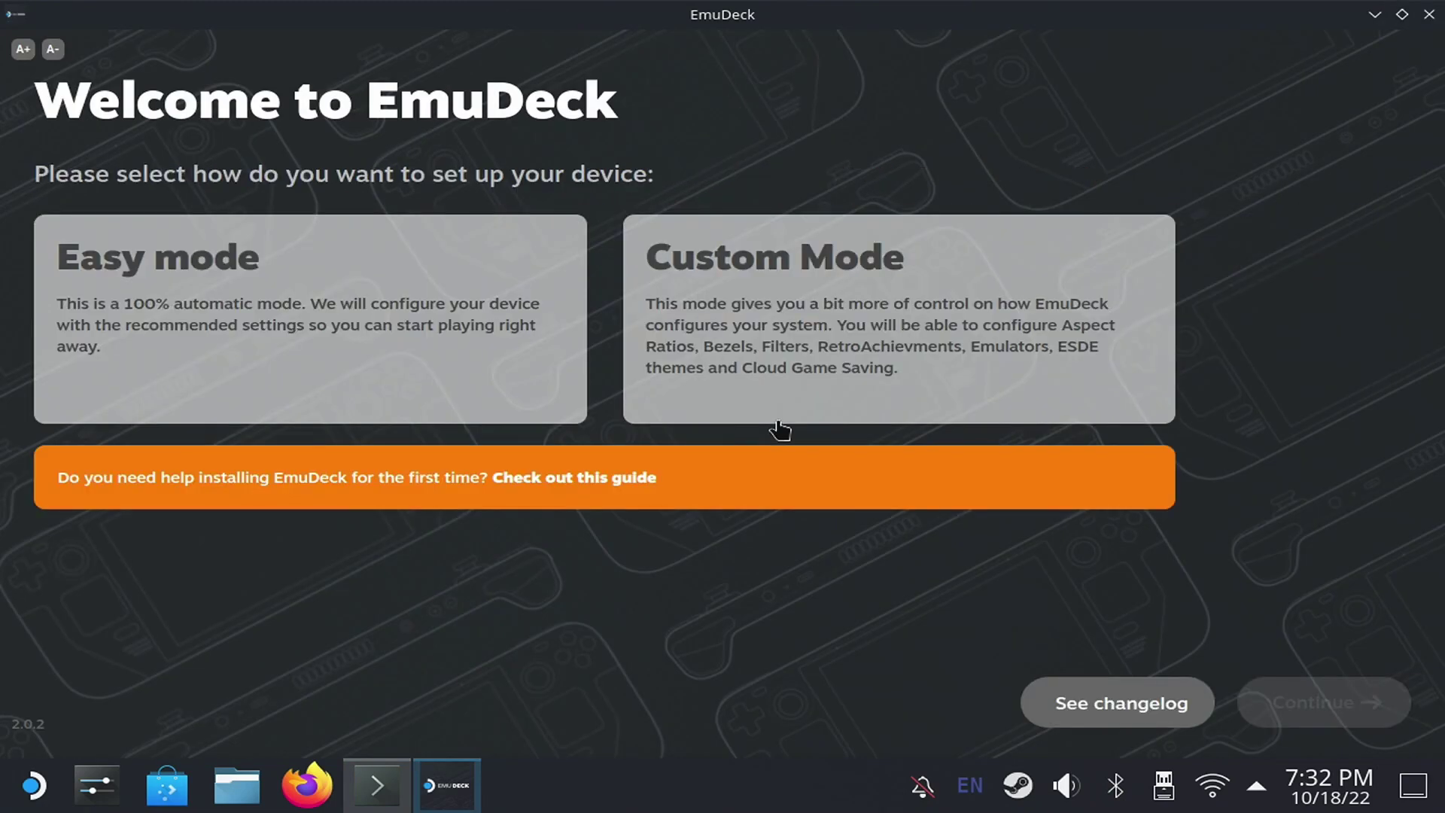
- Choose Custom Mode, store ROMs on the SD Card, select Steam Deck and enable Ryujinx
left_click(803, 280)
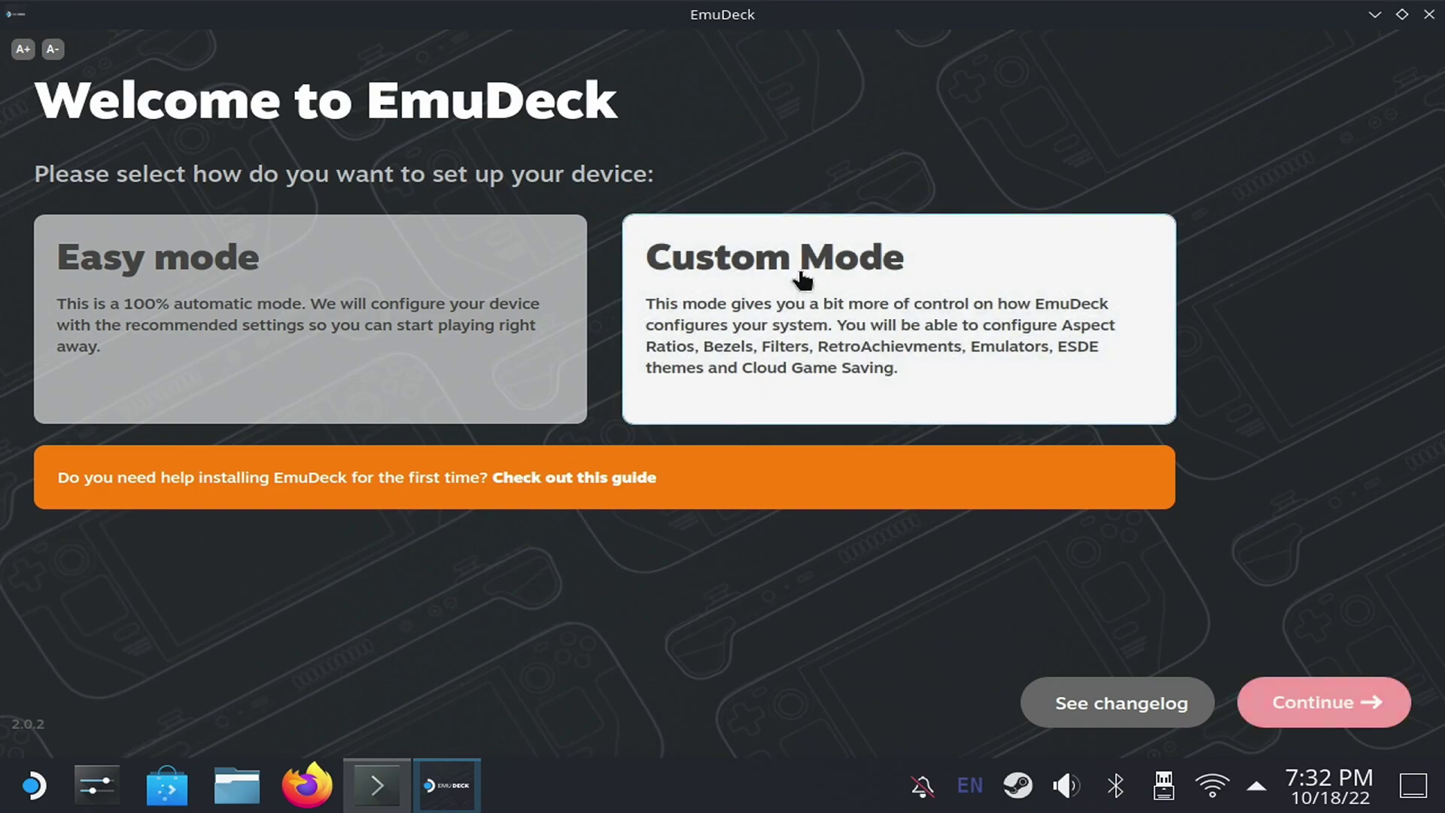
left_click(1312, 710)
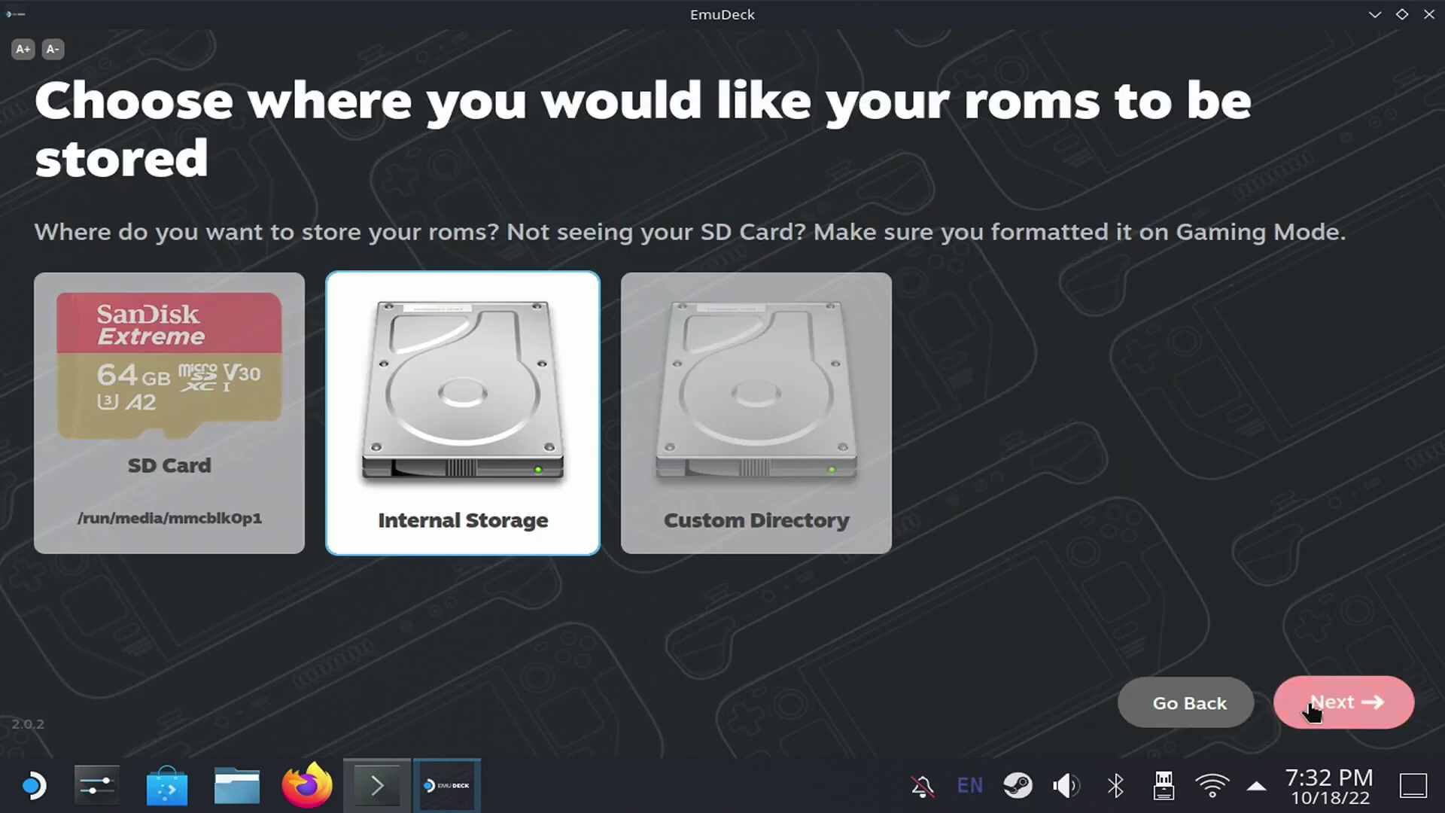
left_click(271, 507)
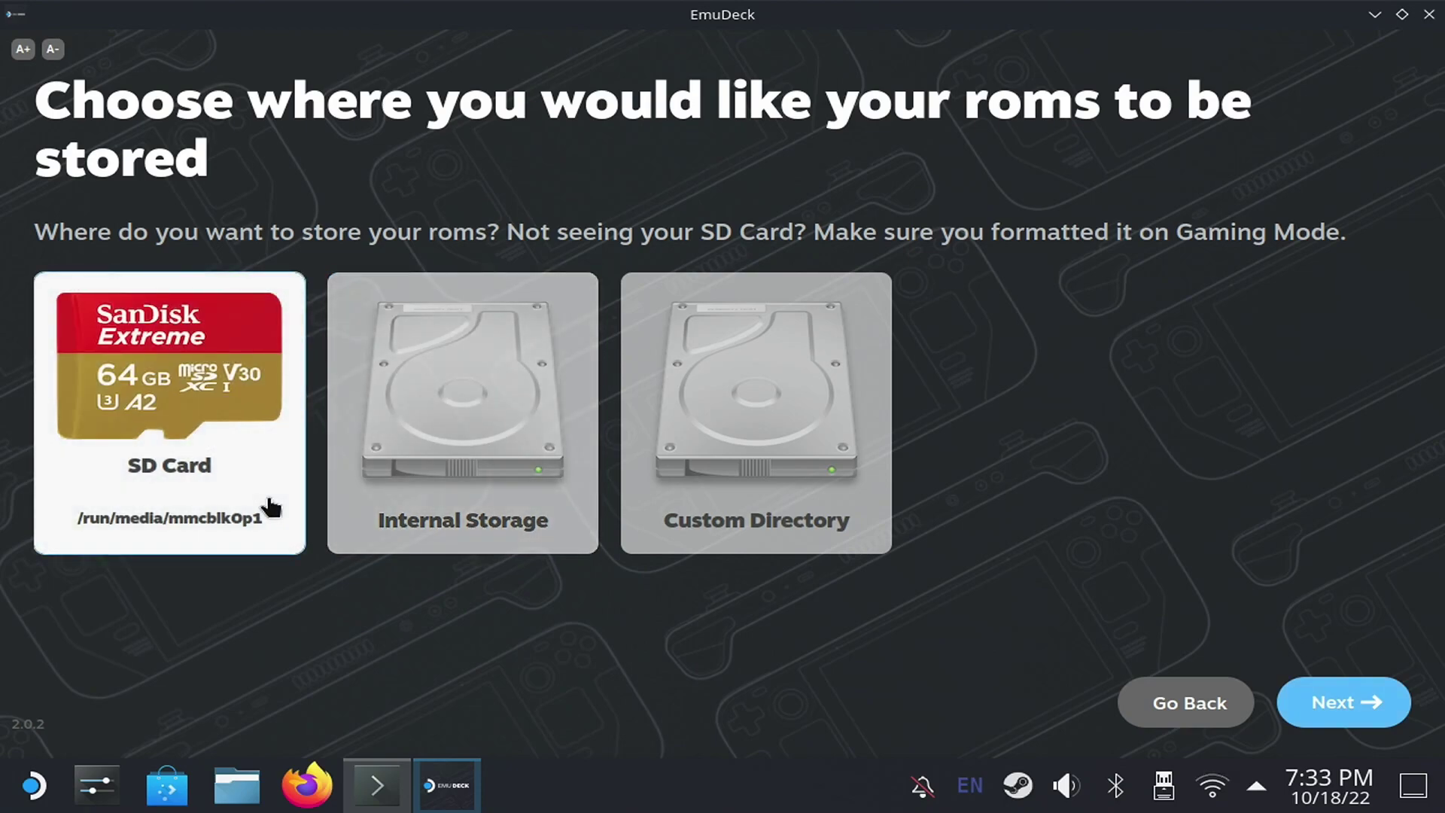
left_click(1332, 699)
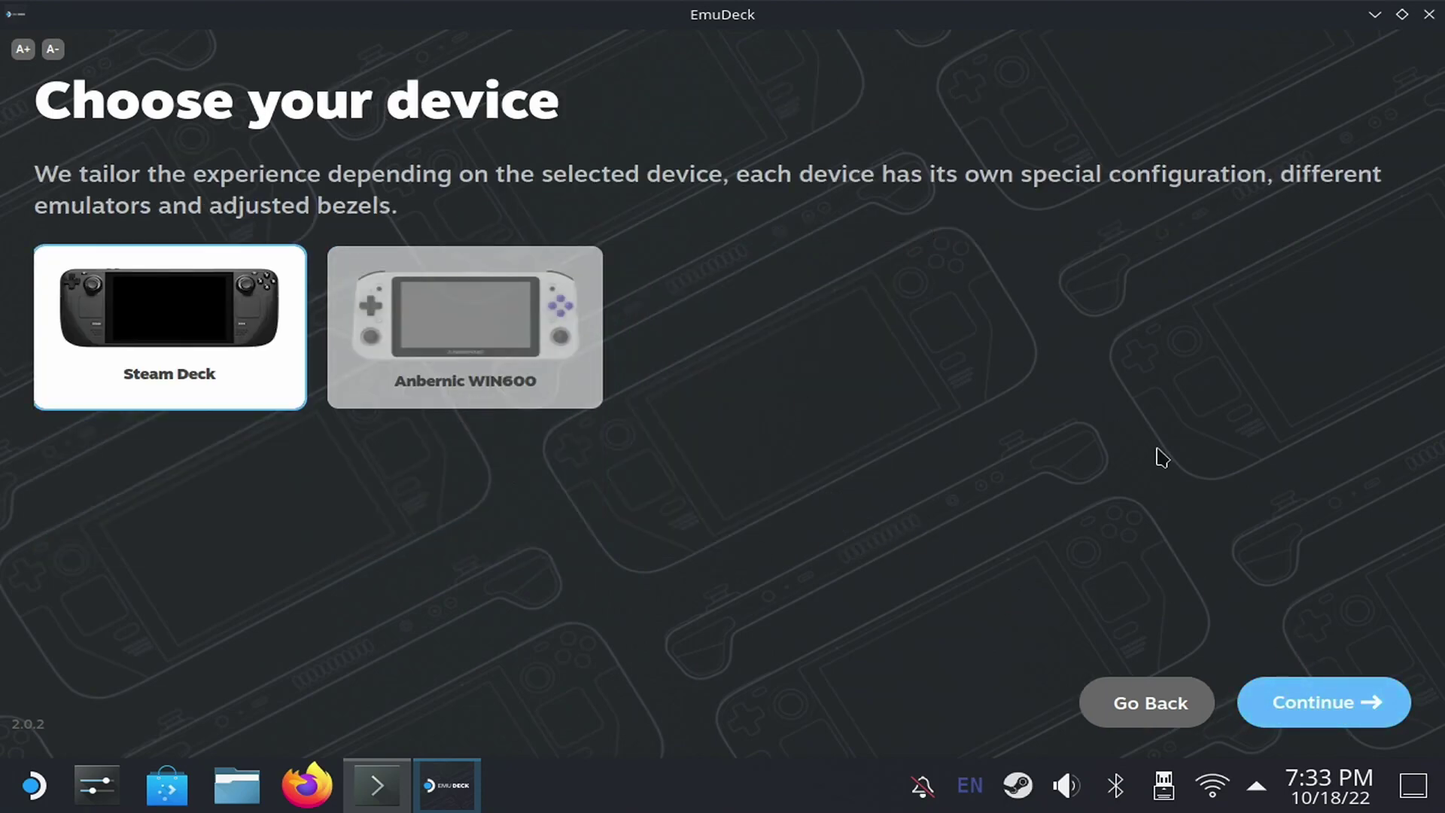
left_click(1318, 707)
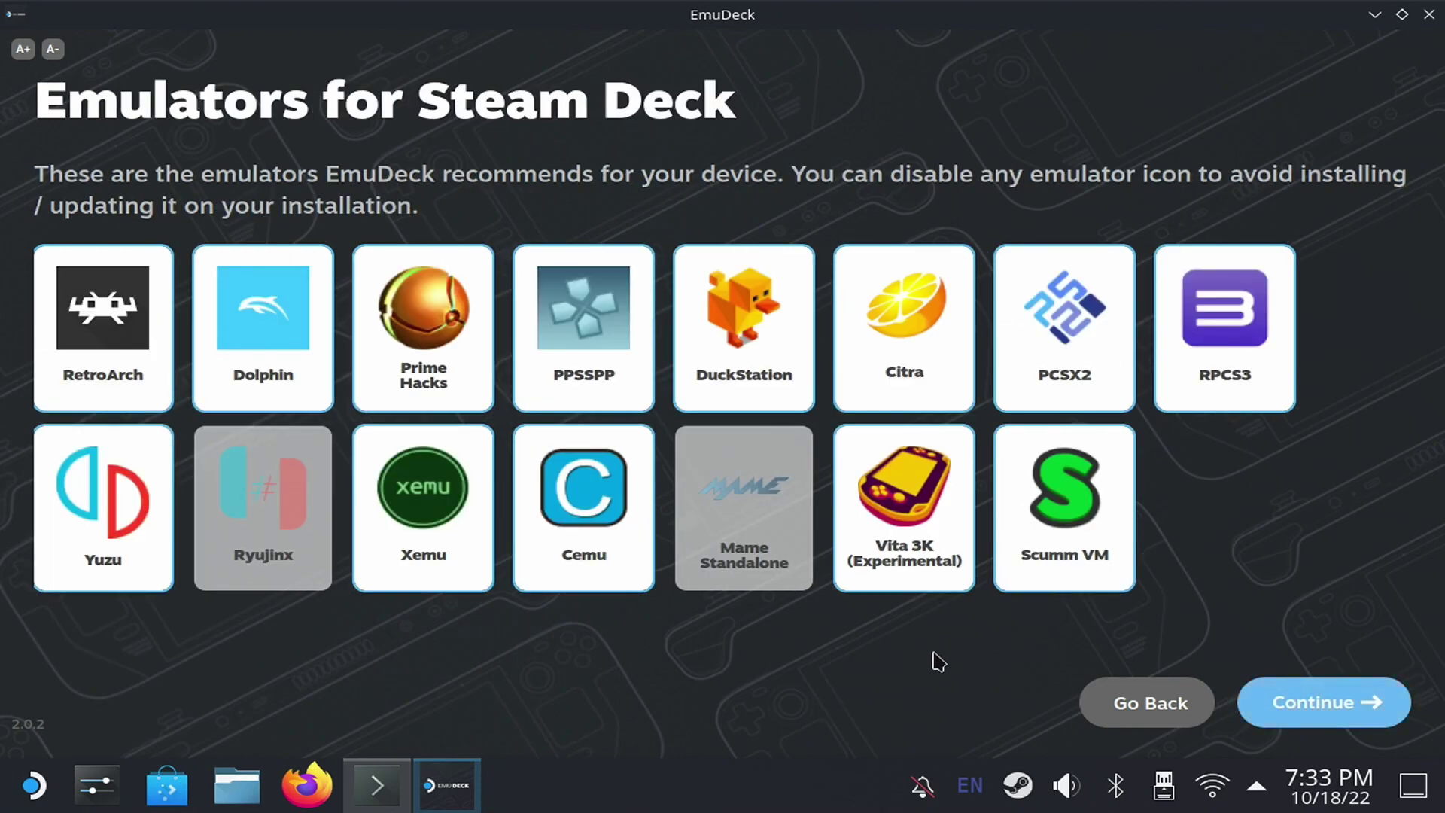
left_click(269, 579)
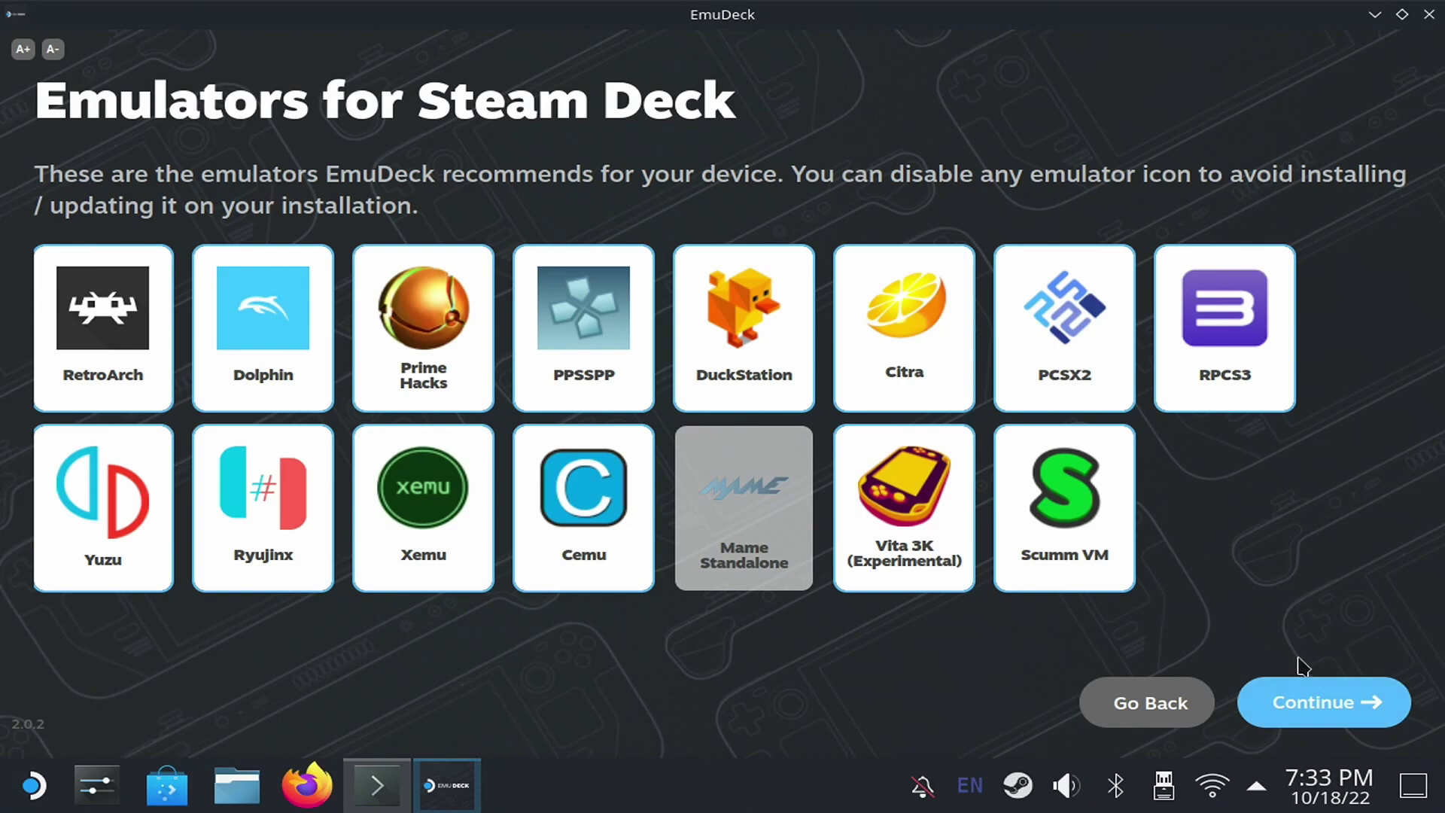
left_click(1323, 695)
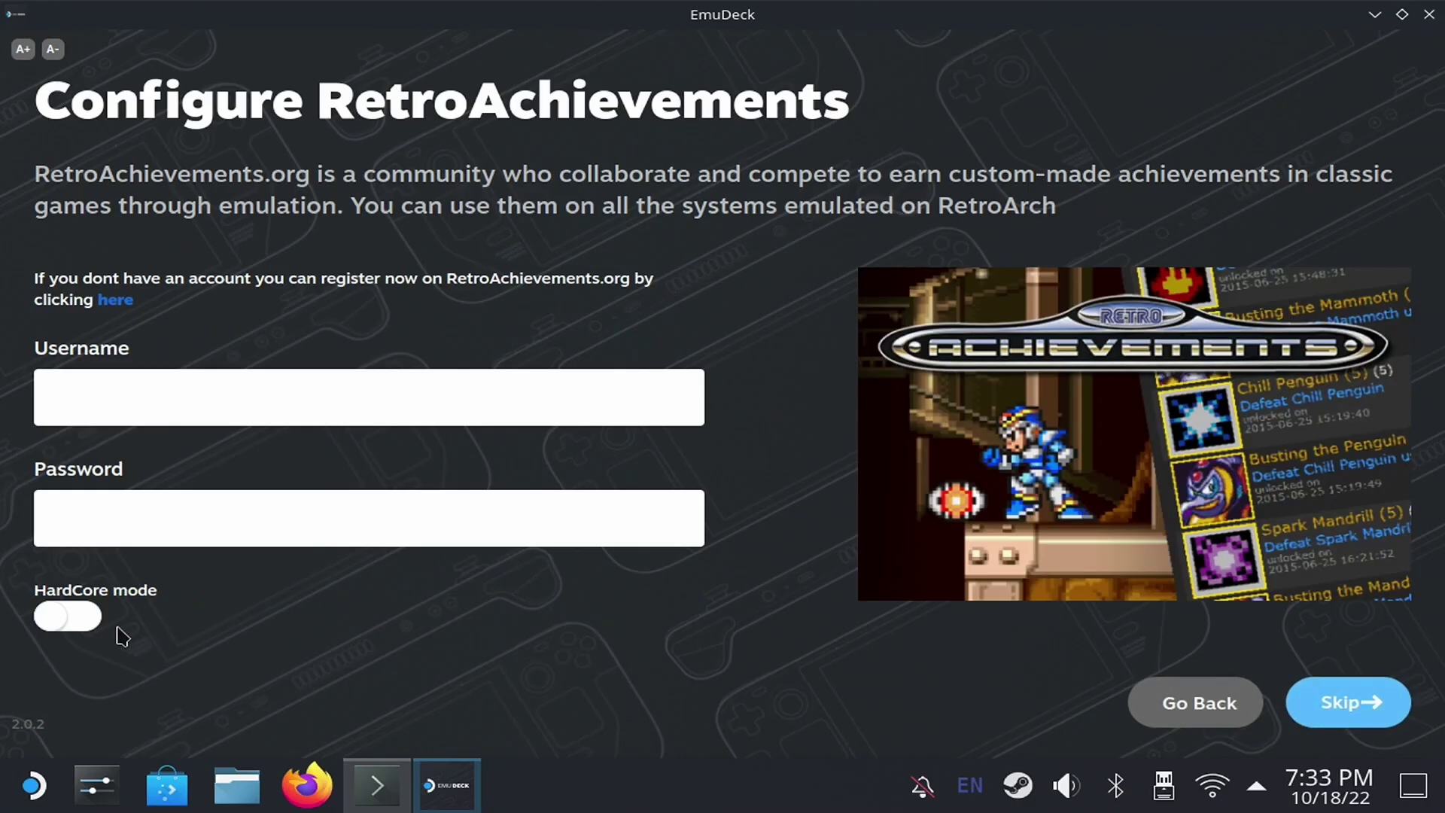
- Skip RetroAchievements sign-in with HardCore mode off and keep game bezels on
left_click(77, 620)
left_click(76, 620)
left_click(1332, 706)
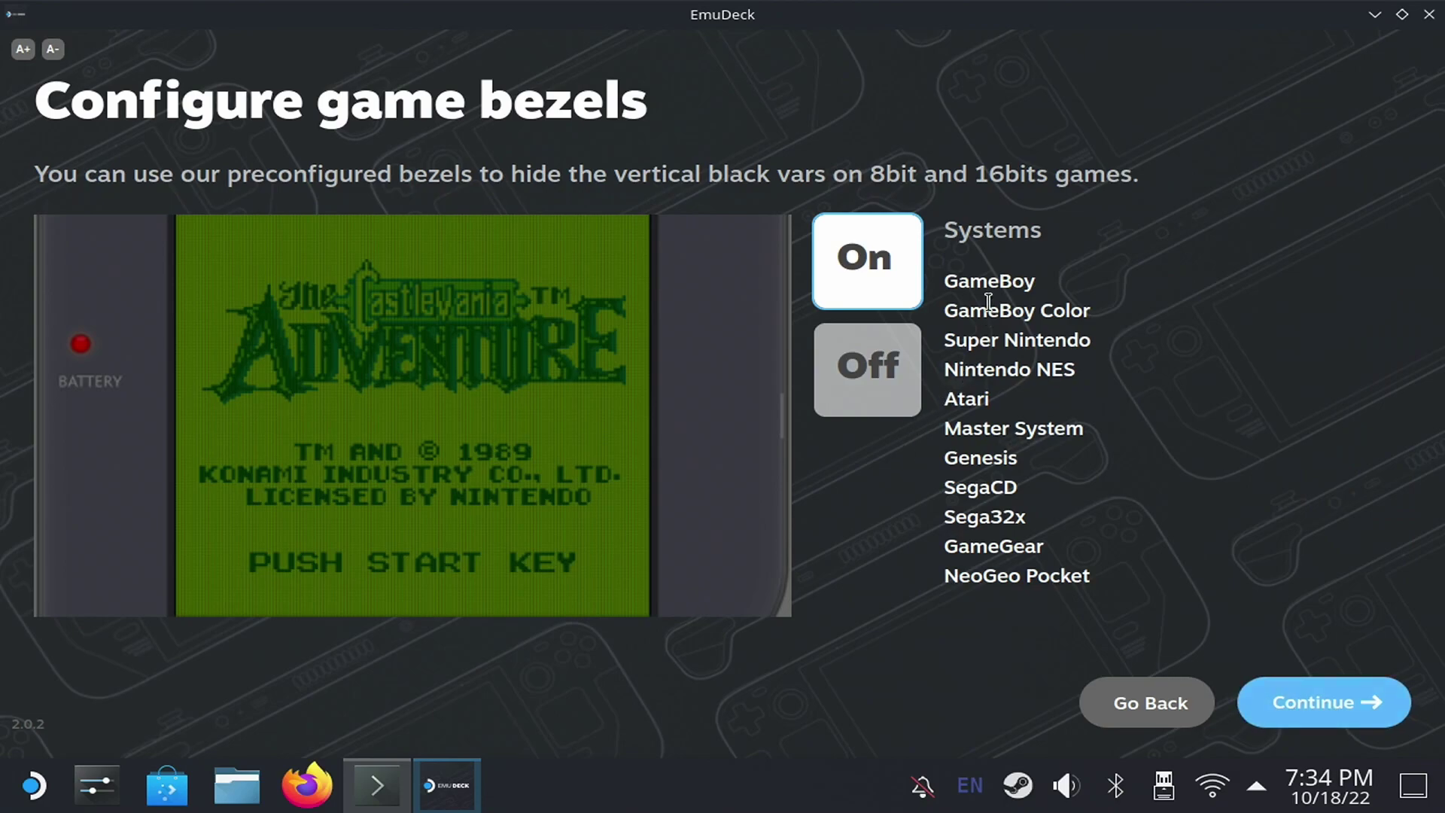
left_click(882, 374)
left_click(878, 283)
left_click(1279, 700)
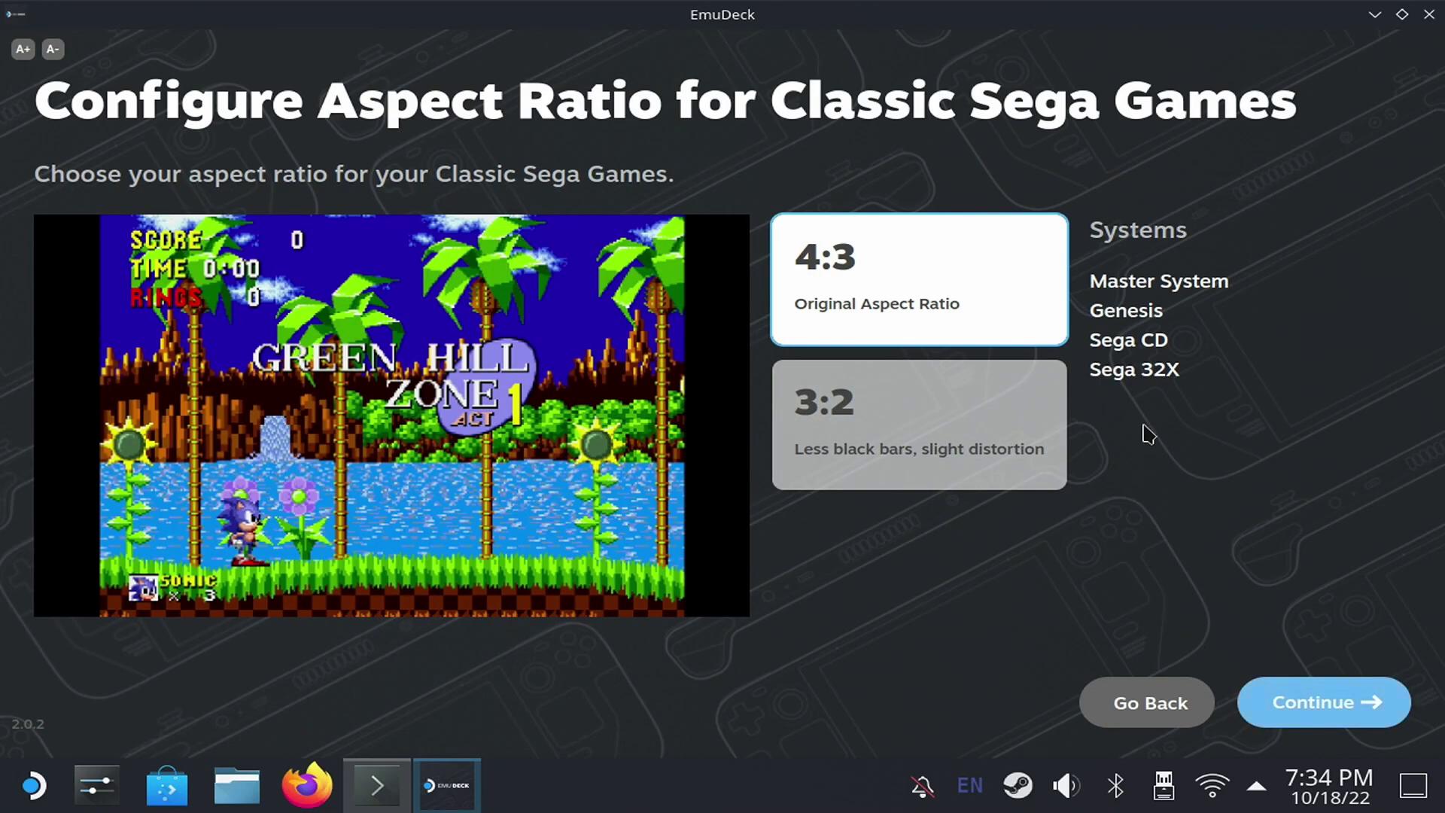
- Keep the 4:3 aspect ratio for Sega and Super NES games
left_click(1014, 447)
left_click(986, 320)
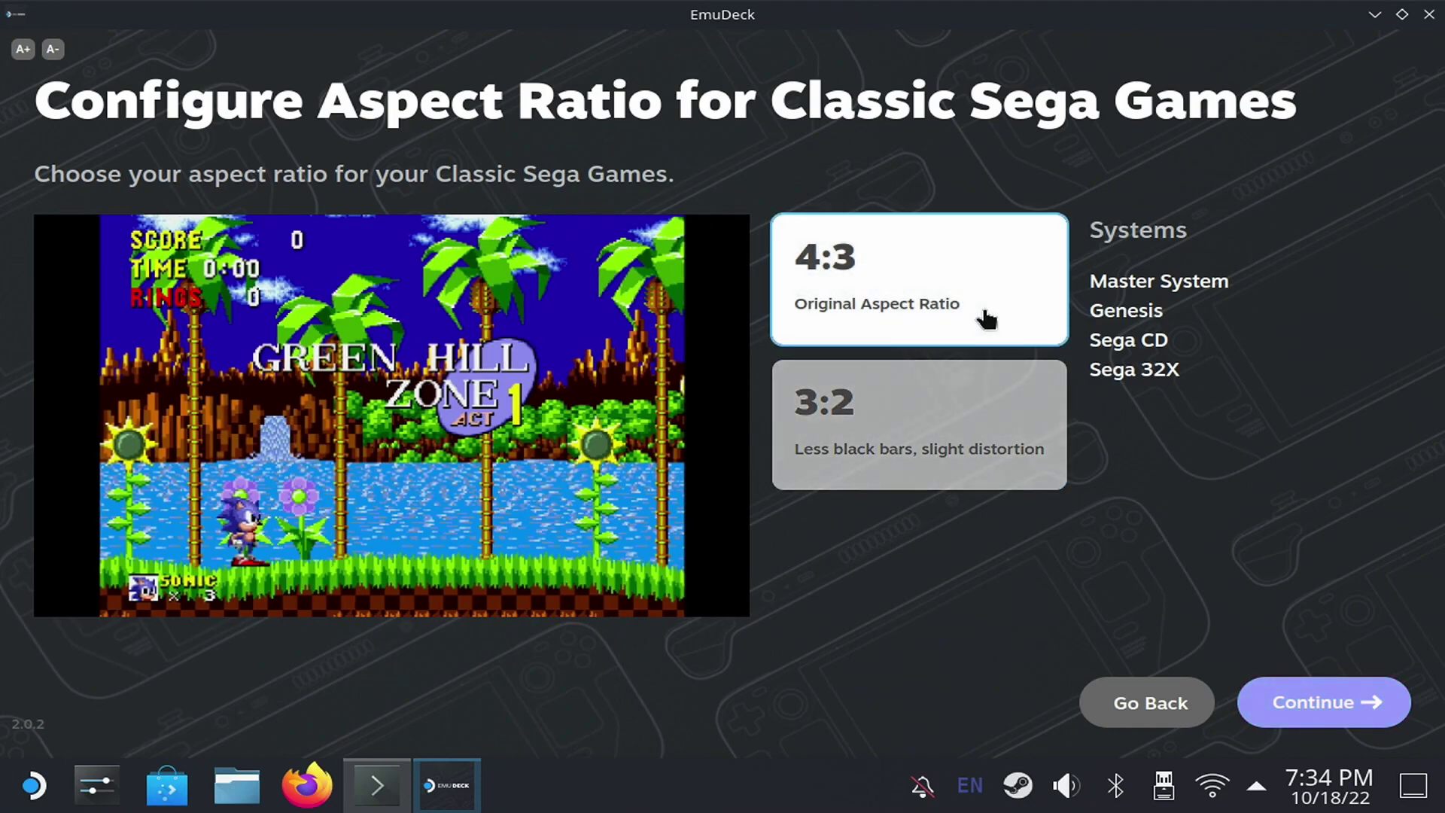
left_click(1332, 701)
left_click(871, 306)
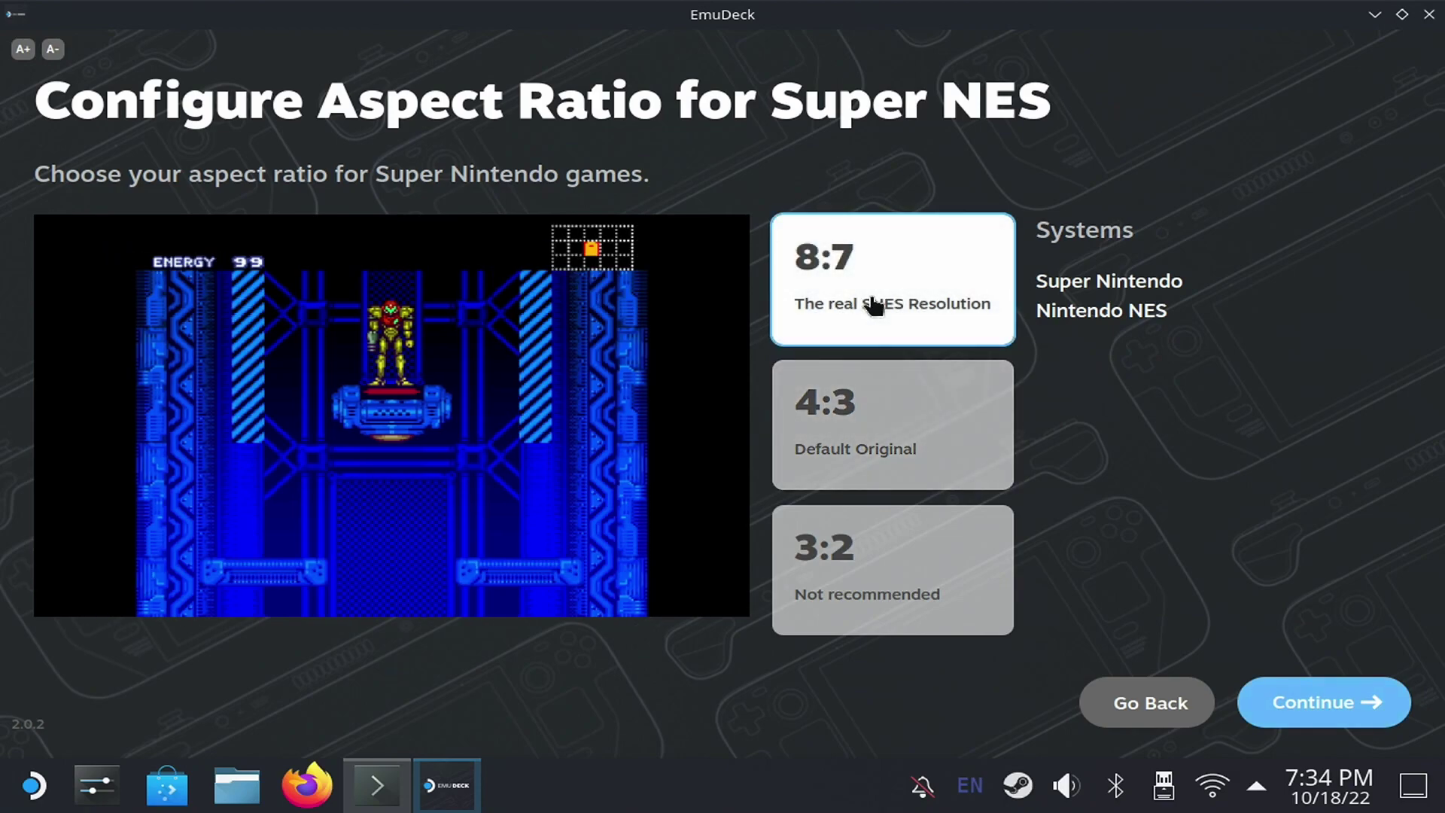
left_click(891, 563)
left_click(890, 447)
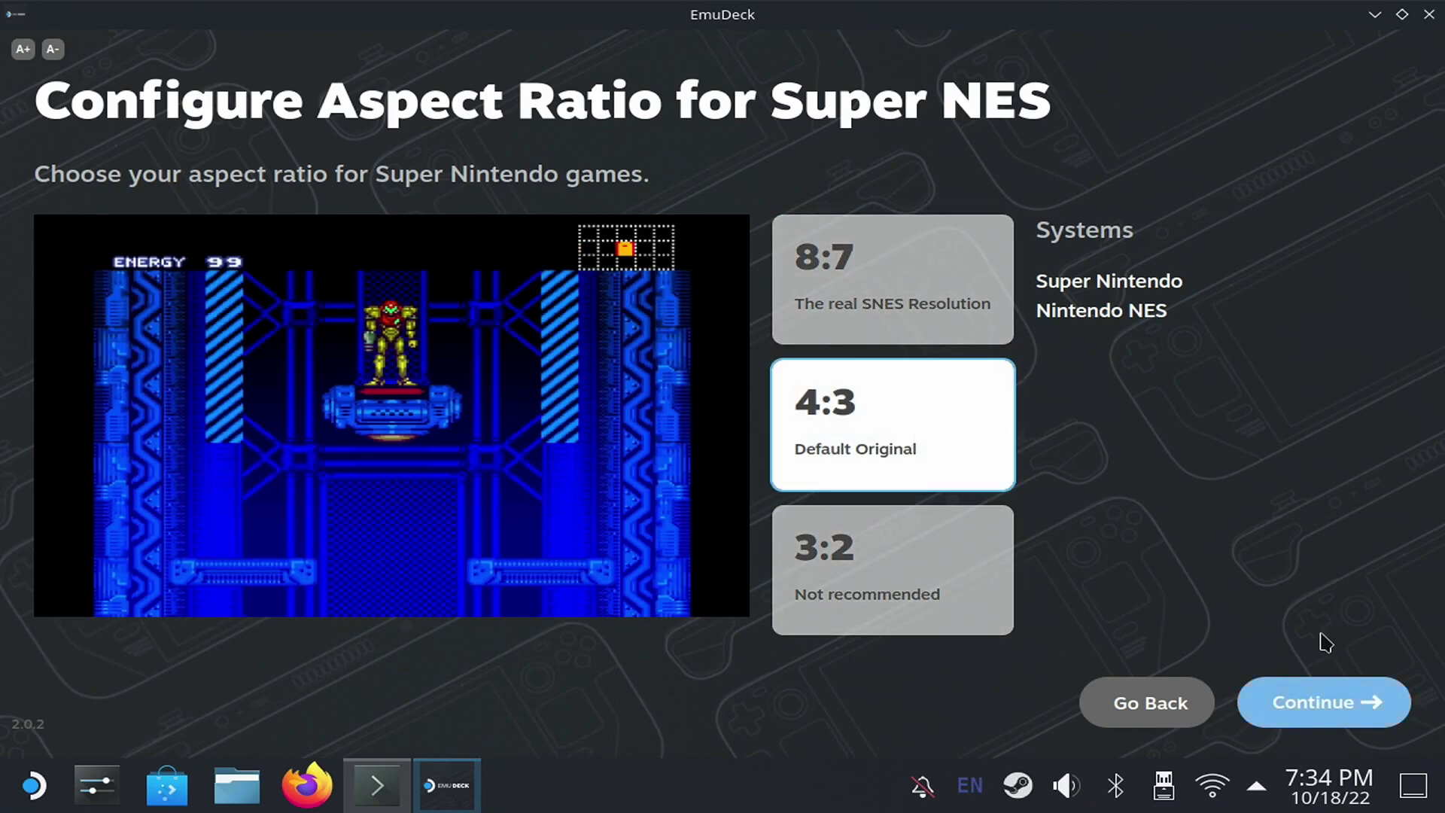
left_click(1306, 700)
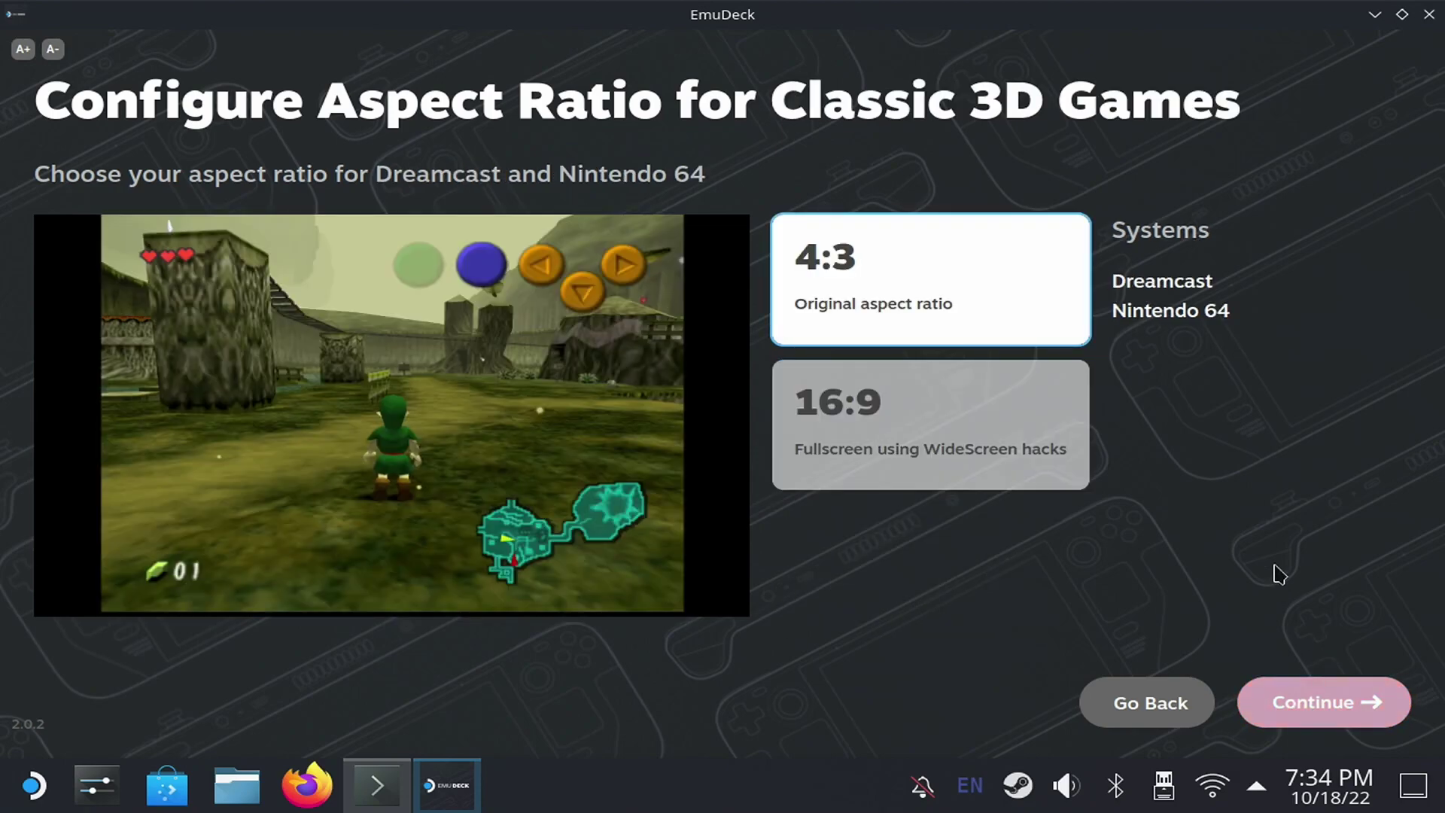
- Use 16:9 for Dreamcast, Nintendo 64 and GameCube, and leave the LCD shader off
left_click(1024, 474)
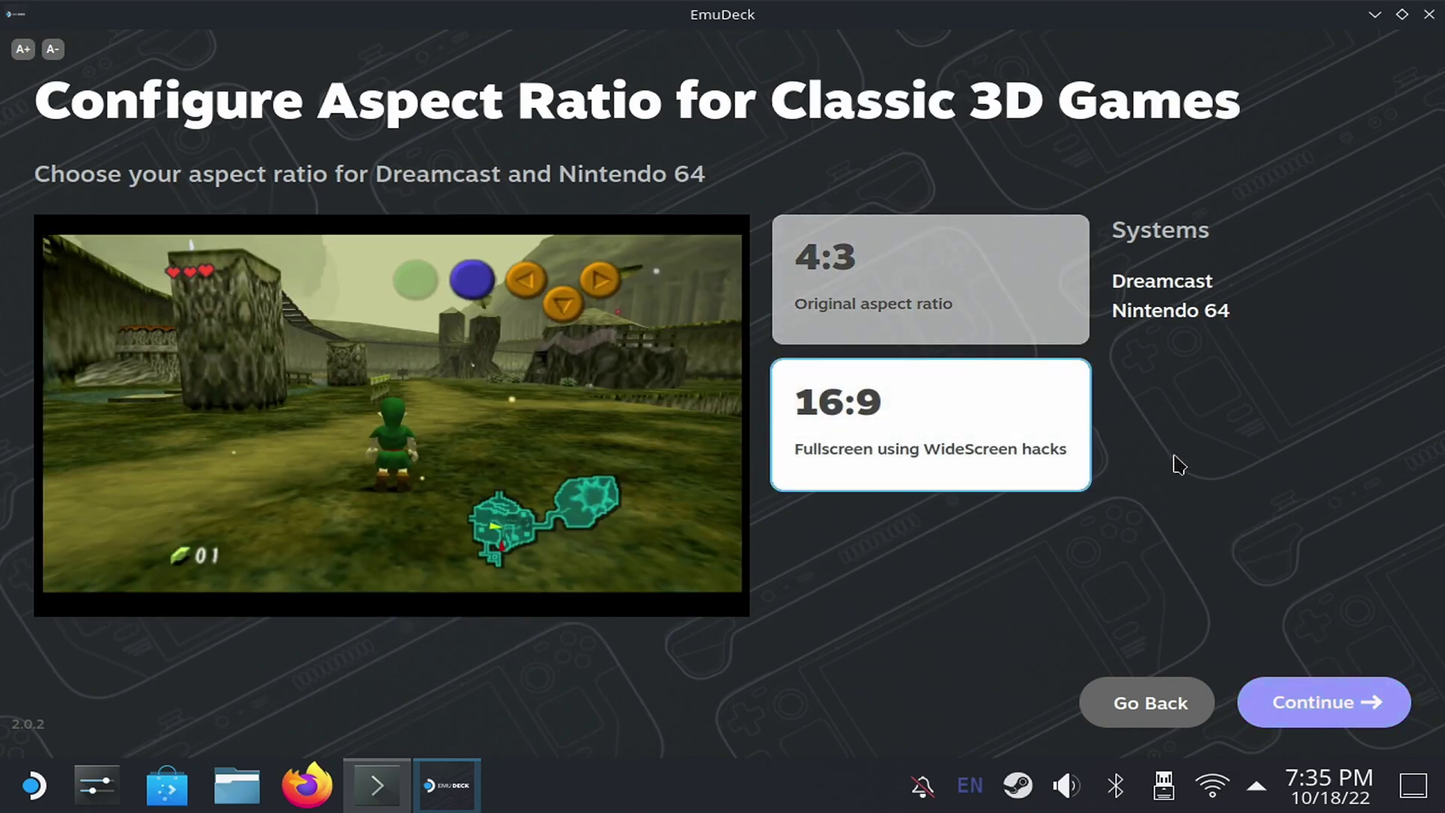
left_click(1308, 700)
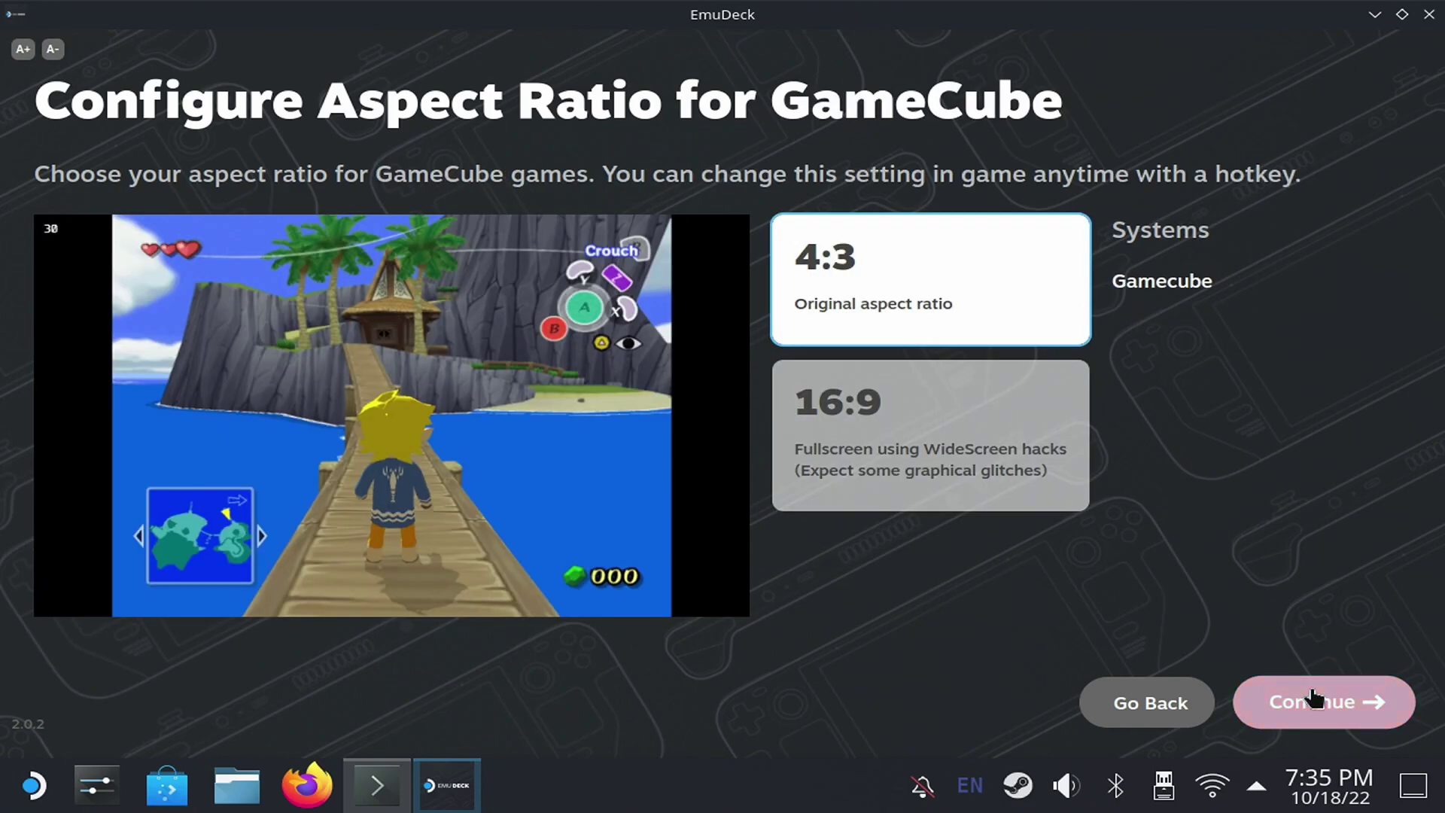
left_click(927, 443)
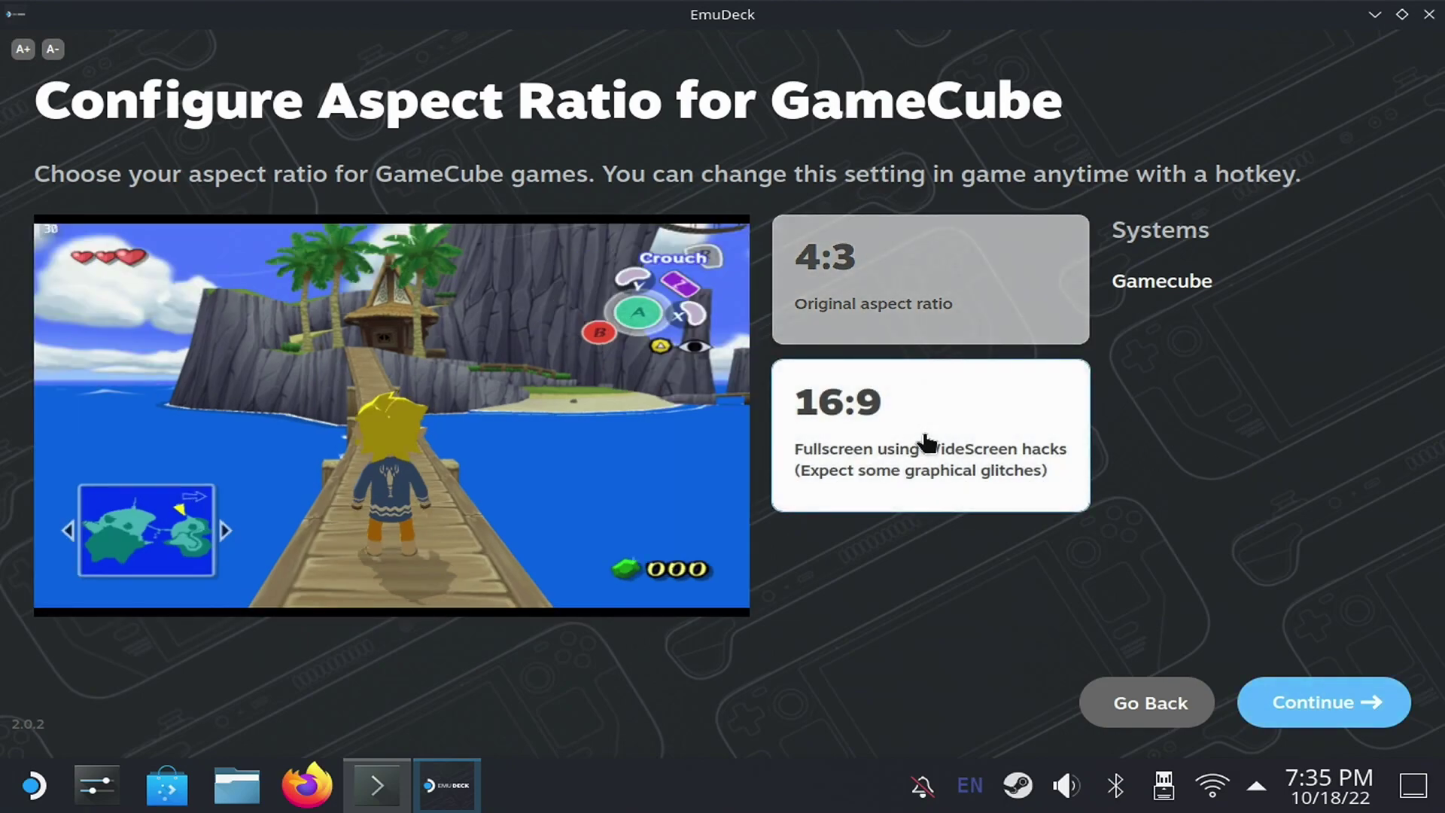
left_click(1328, 702)
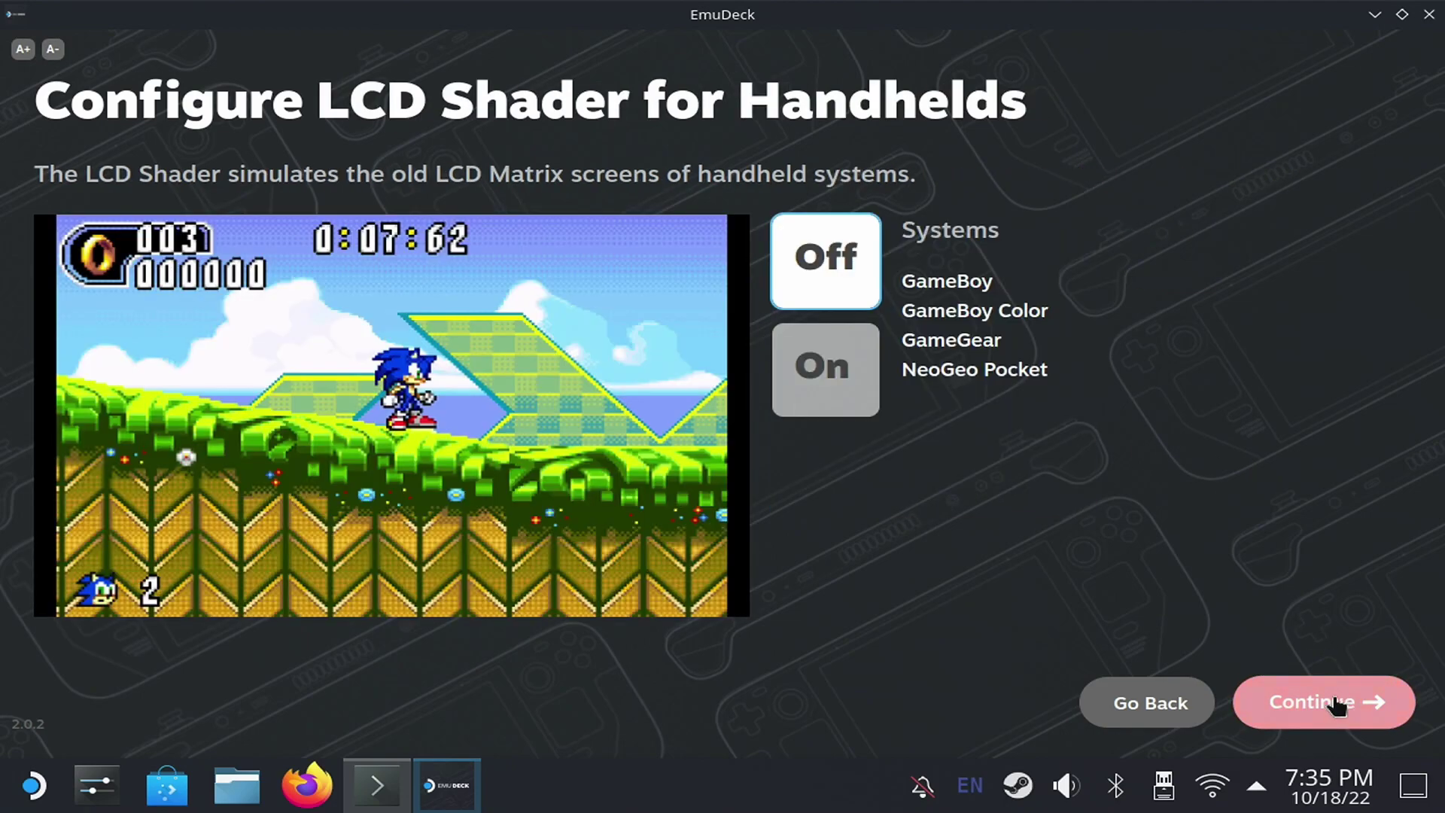
left_click(846, 369)
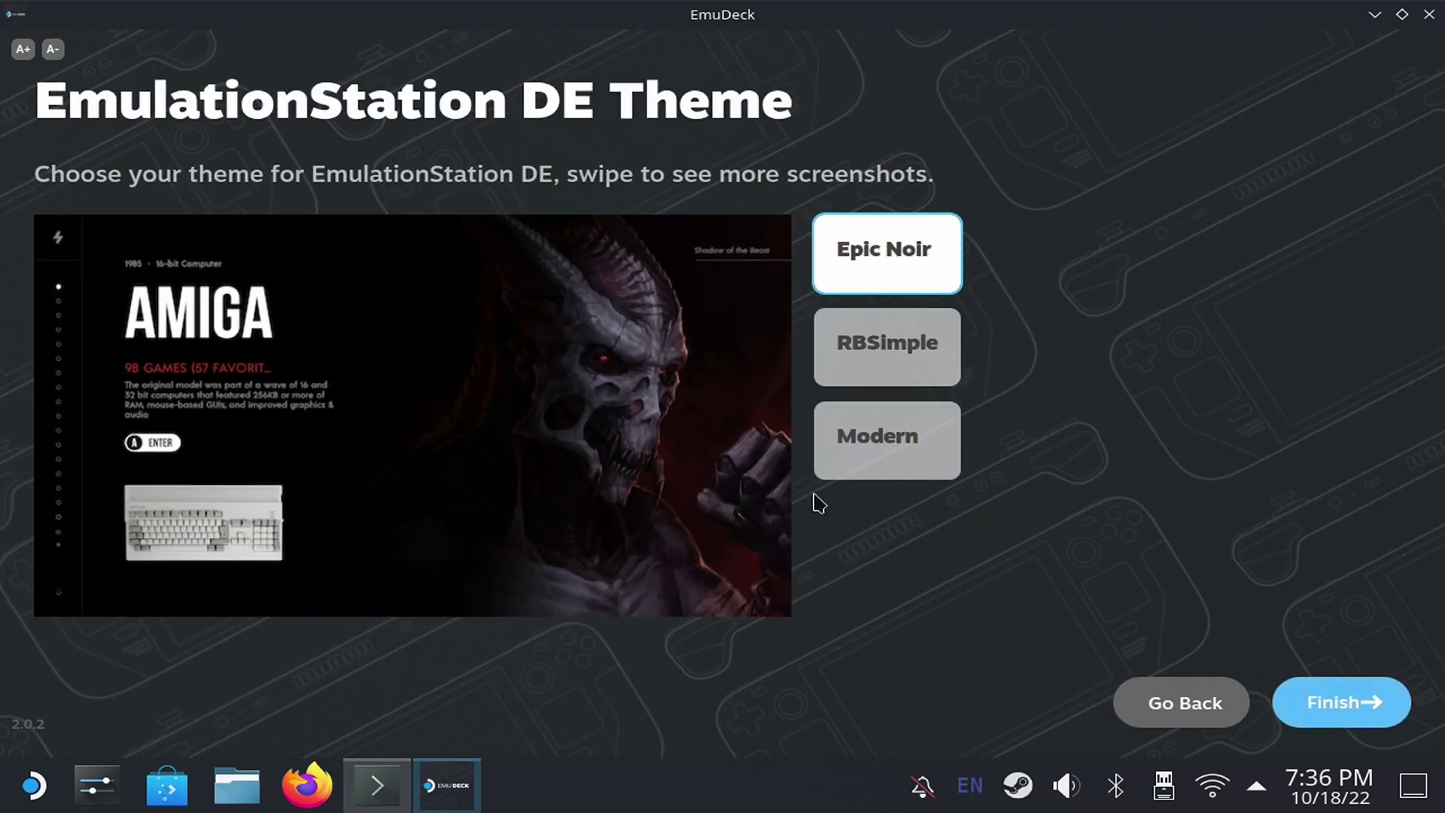
- Compare the RBSimple and Modern themes, pick Epic Noir and finish the setup
left_click(909, 365)
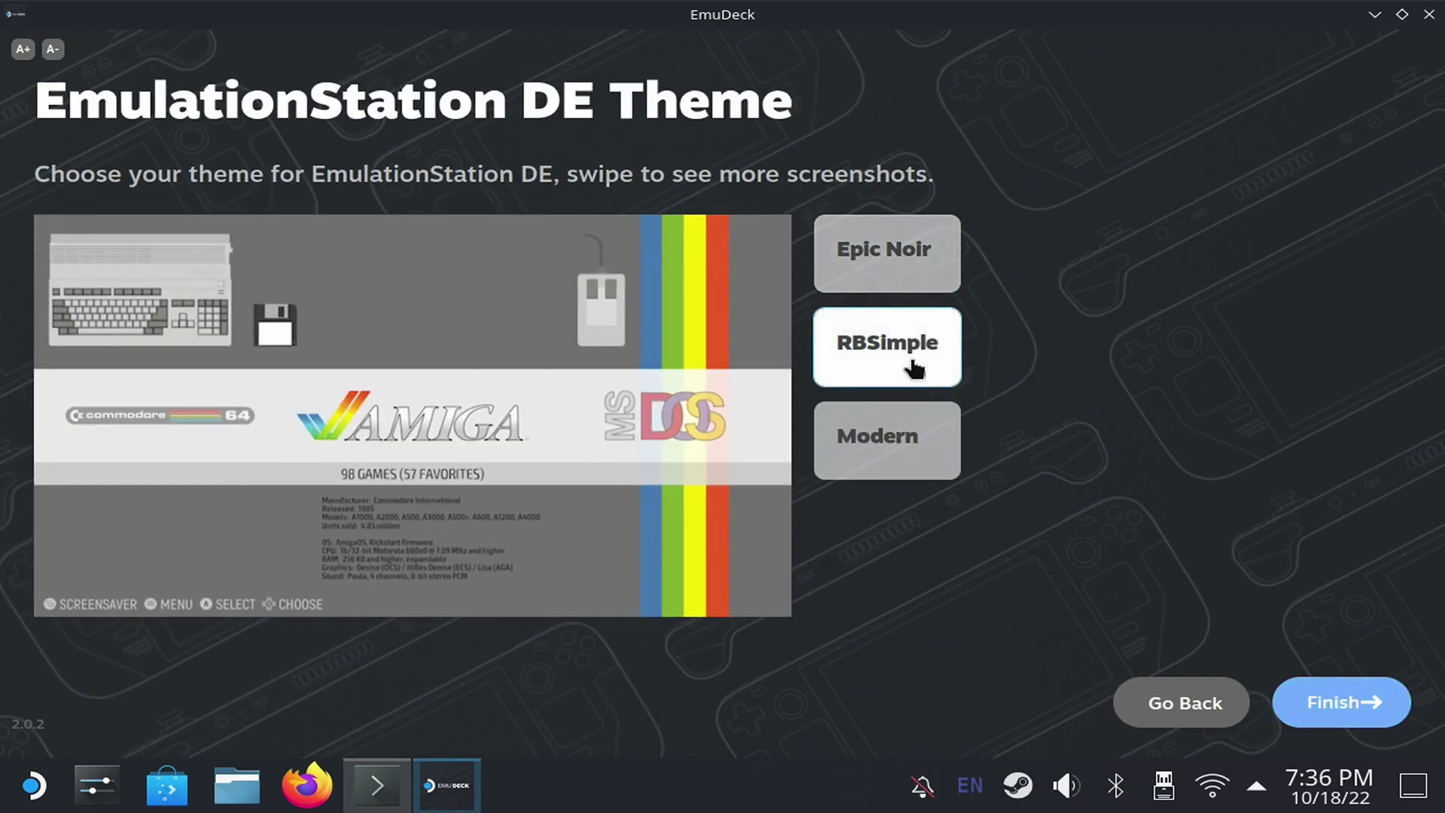
left_click(906, 464)
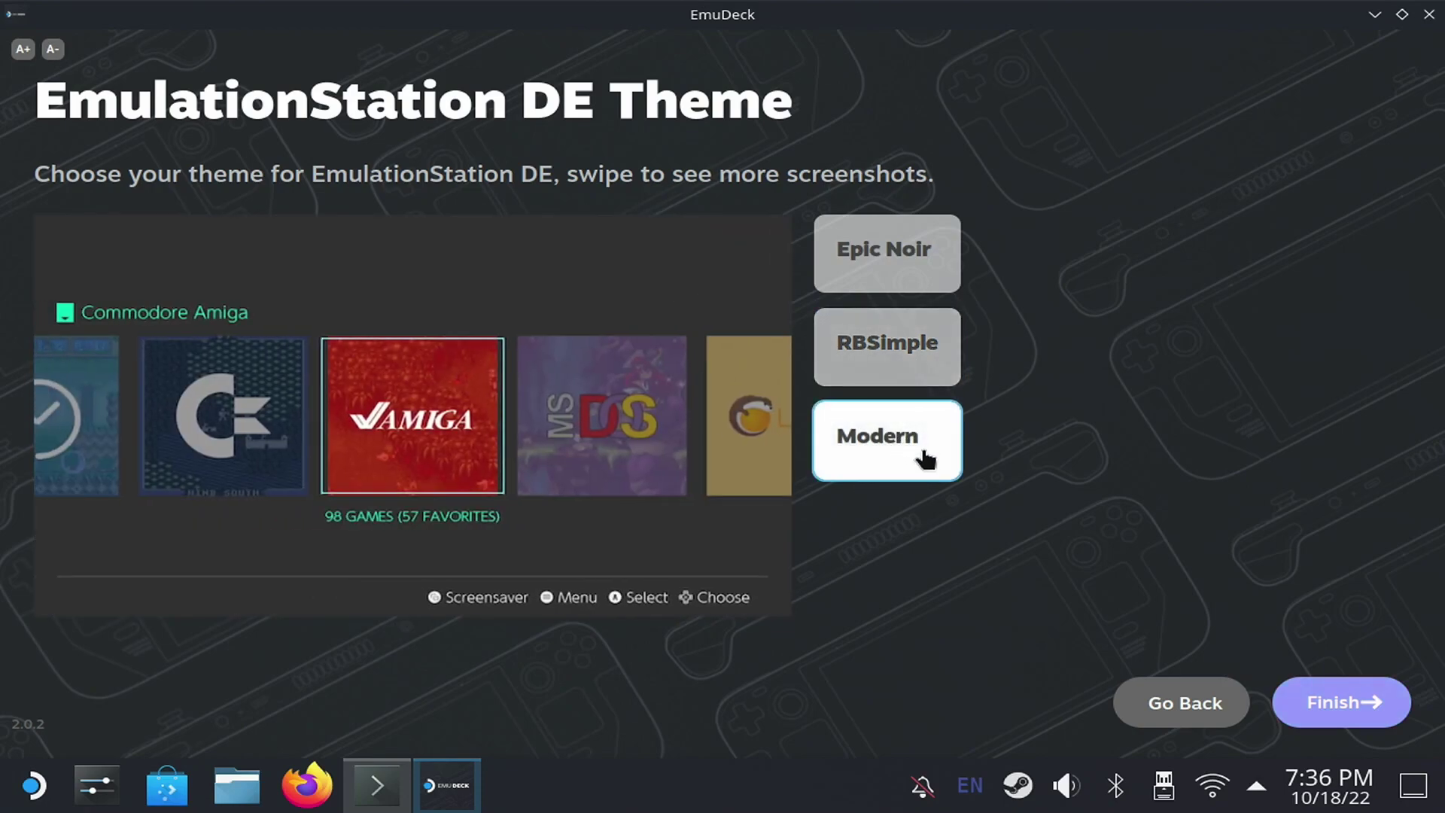
left_click(895, 272)
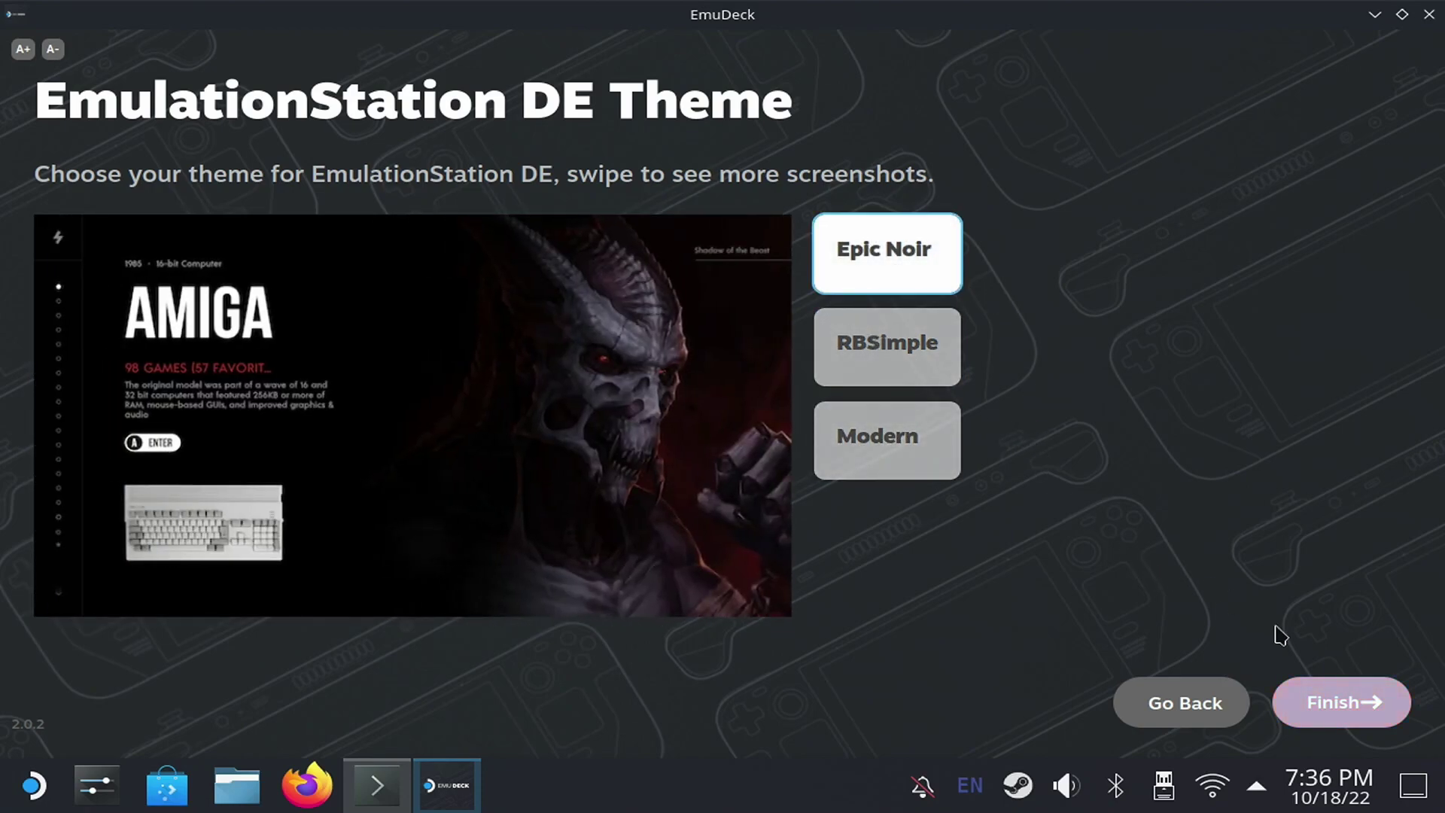
left_click(1335, 702)
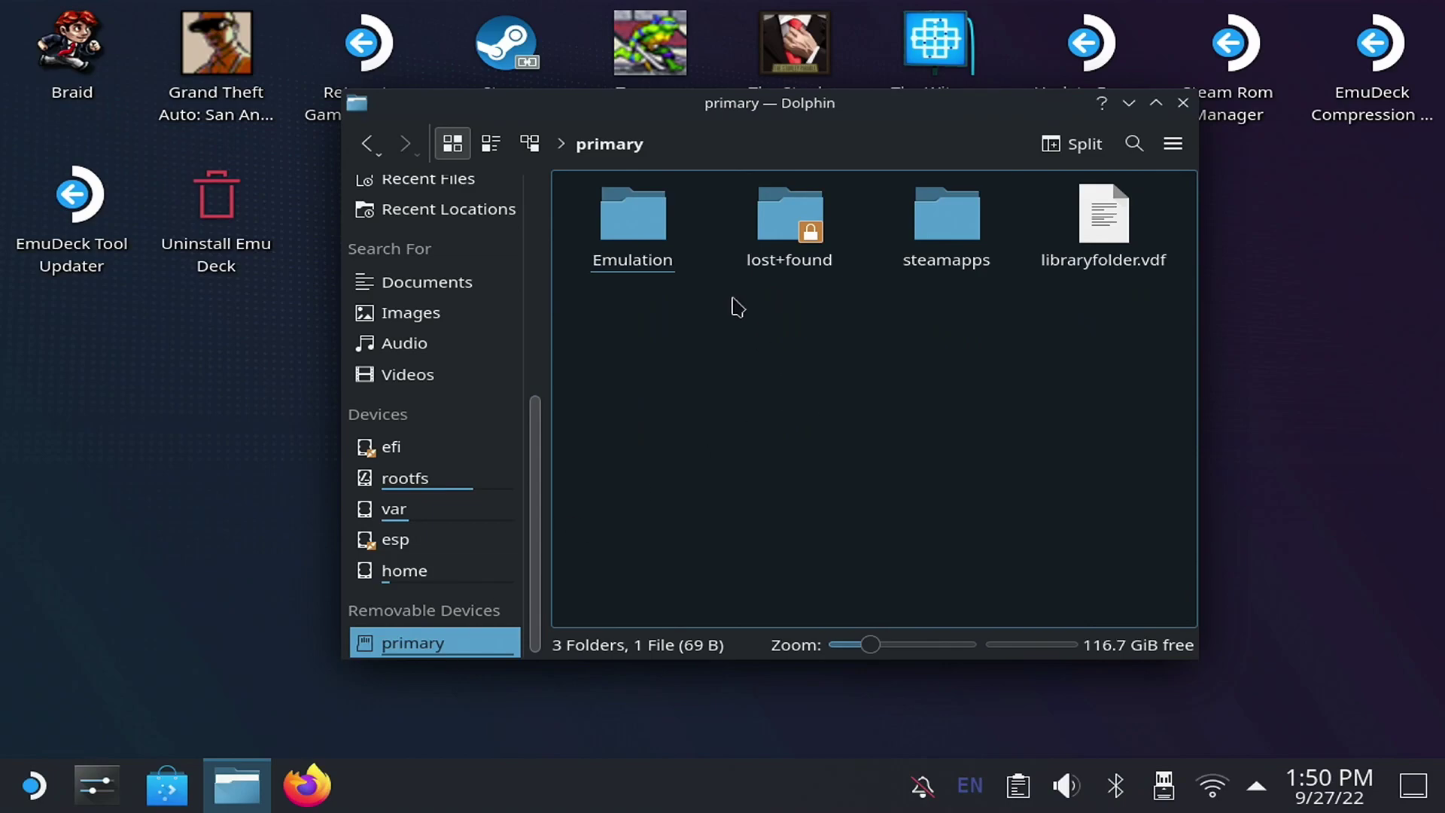
- Copy the 25 Game Boy zips from ROMSUSB into Emulation/roms/gb
double_click(655, 236)
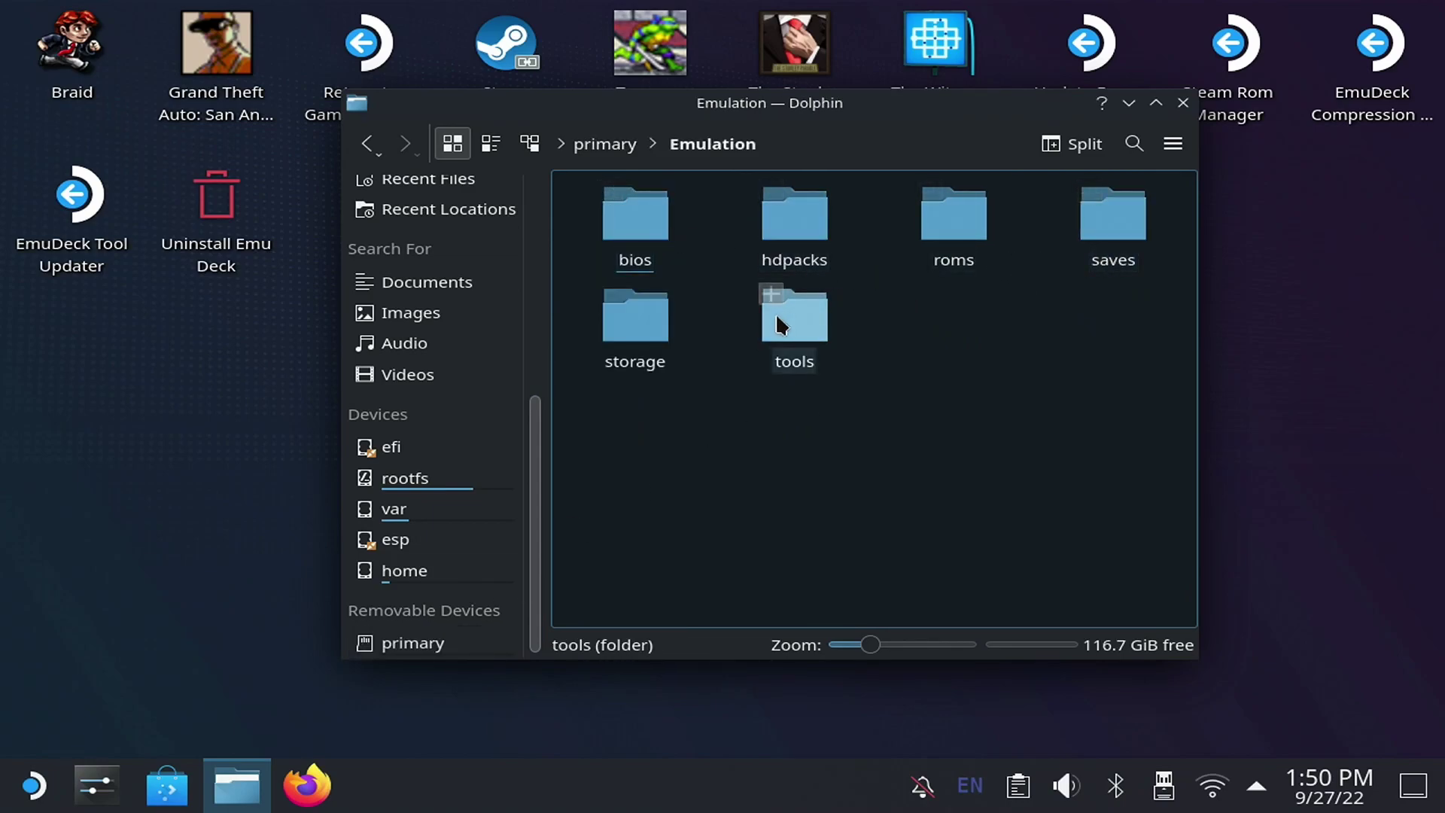
double_click(954, 256)
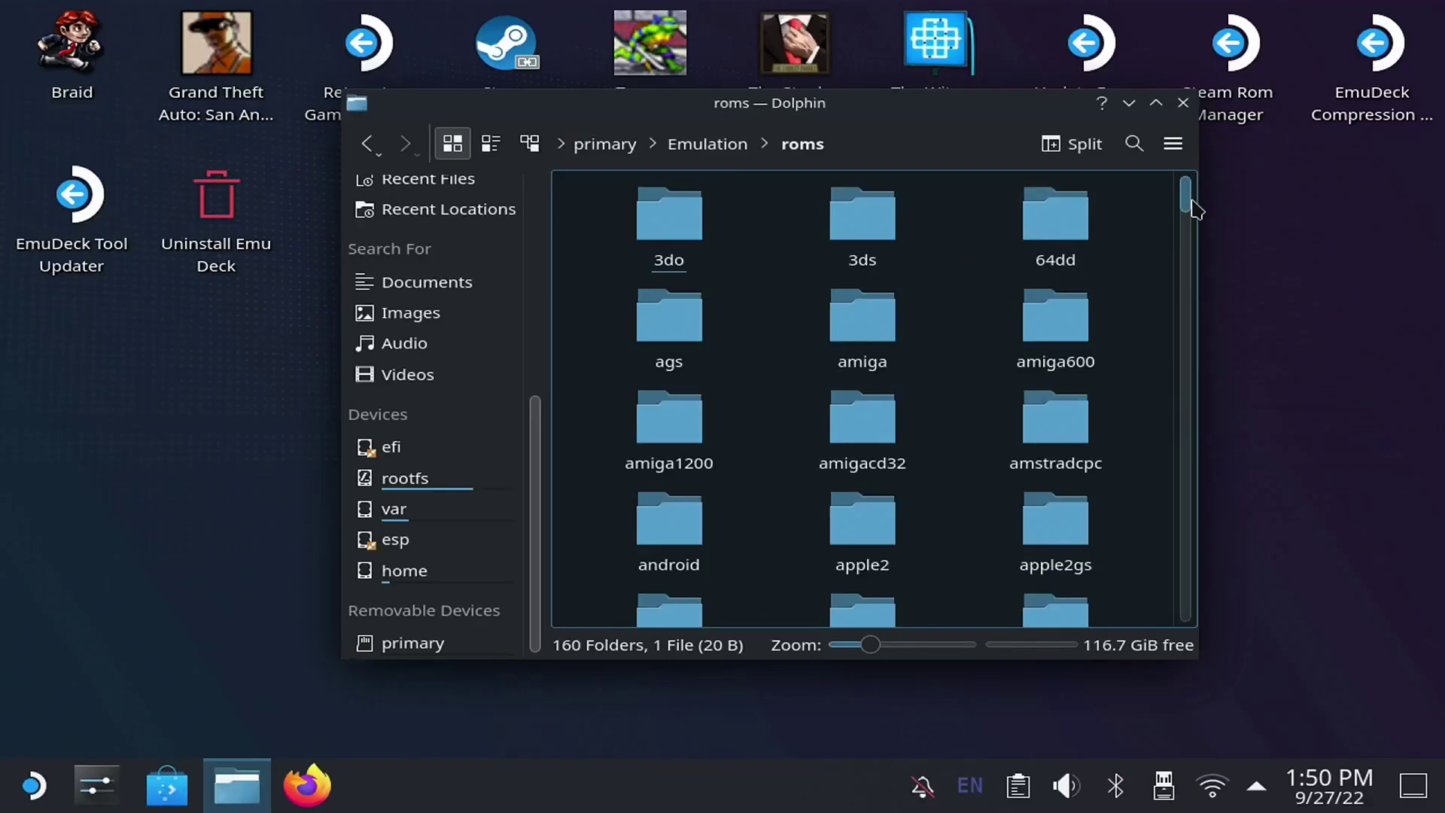
left_click_drag(1191, 203, 1176, 334)
left_click_drag(1177, 333, 1176, 336)
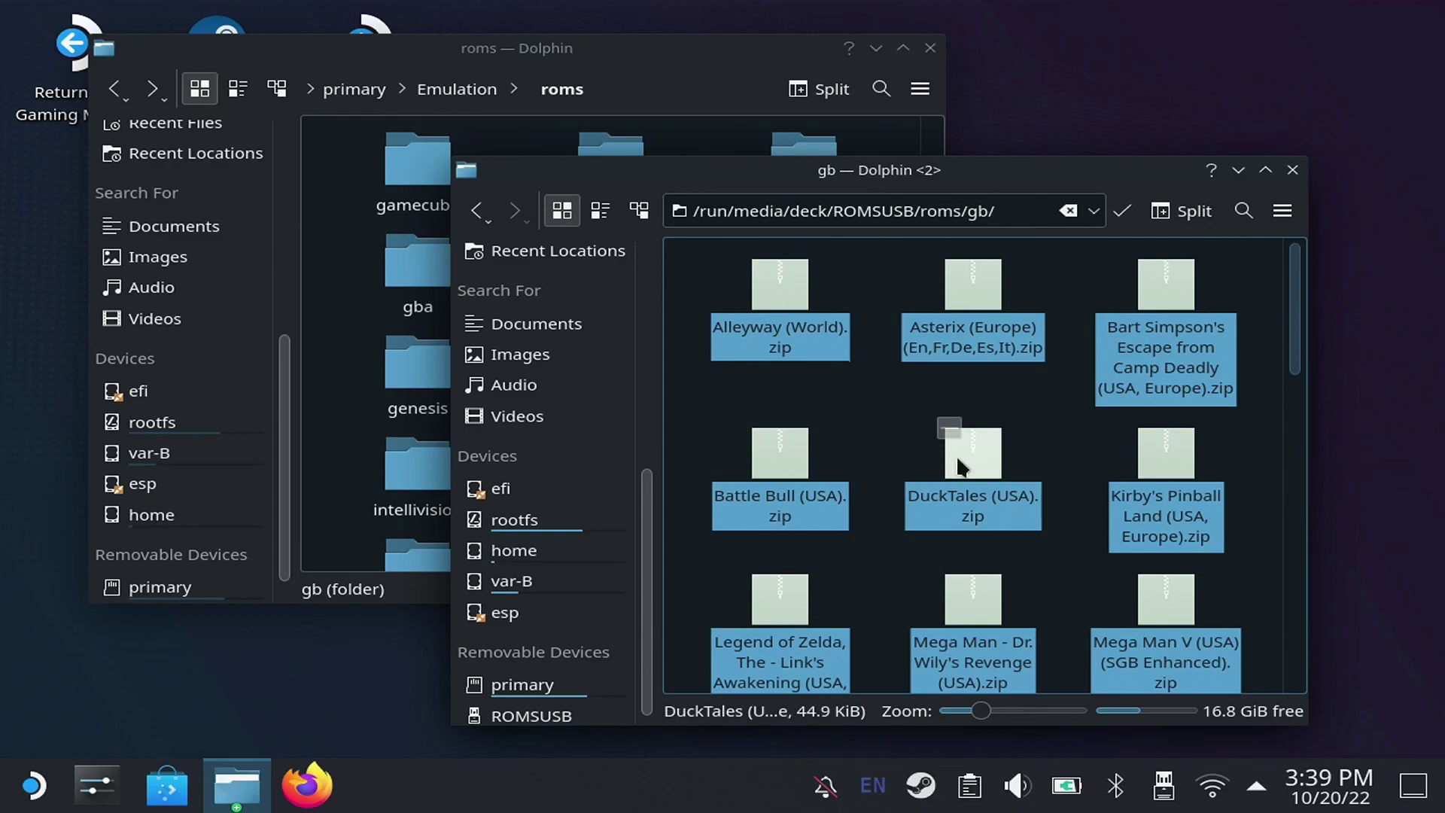
right_click(957, 454)
left_click(1091, 137)
left_click(766, 83)
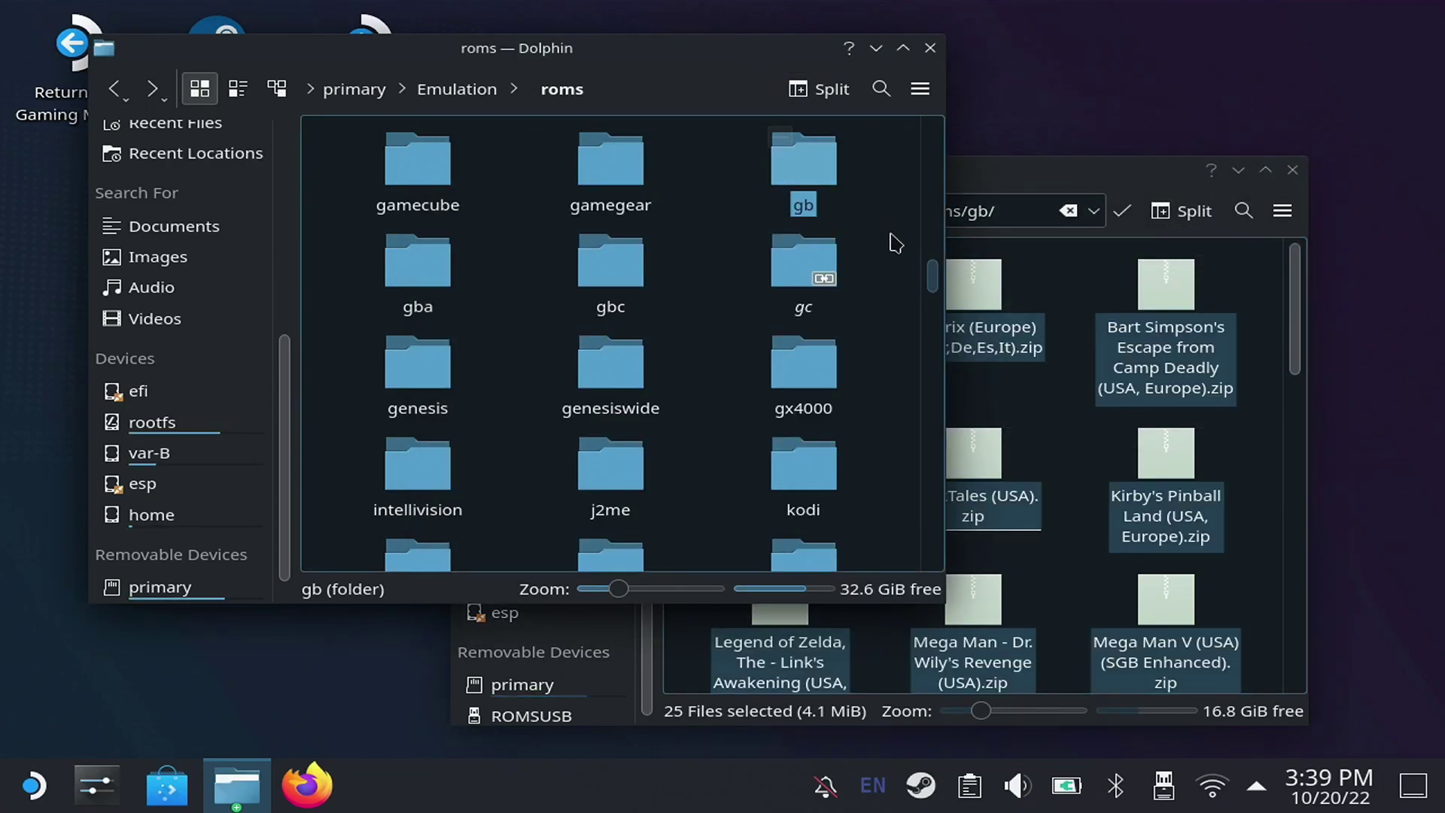
double_click(802, 160)
right_click(708, 214)
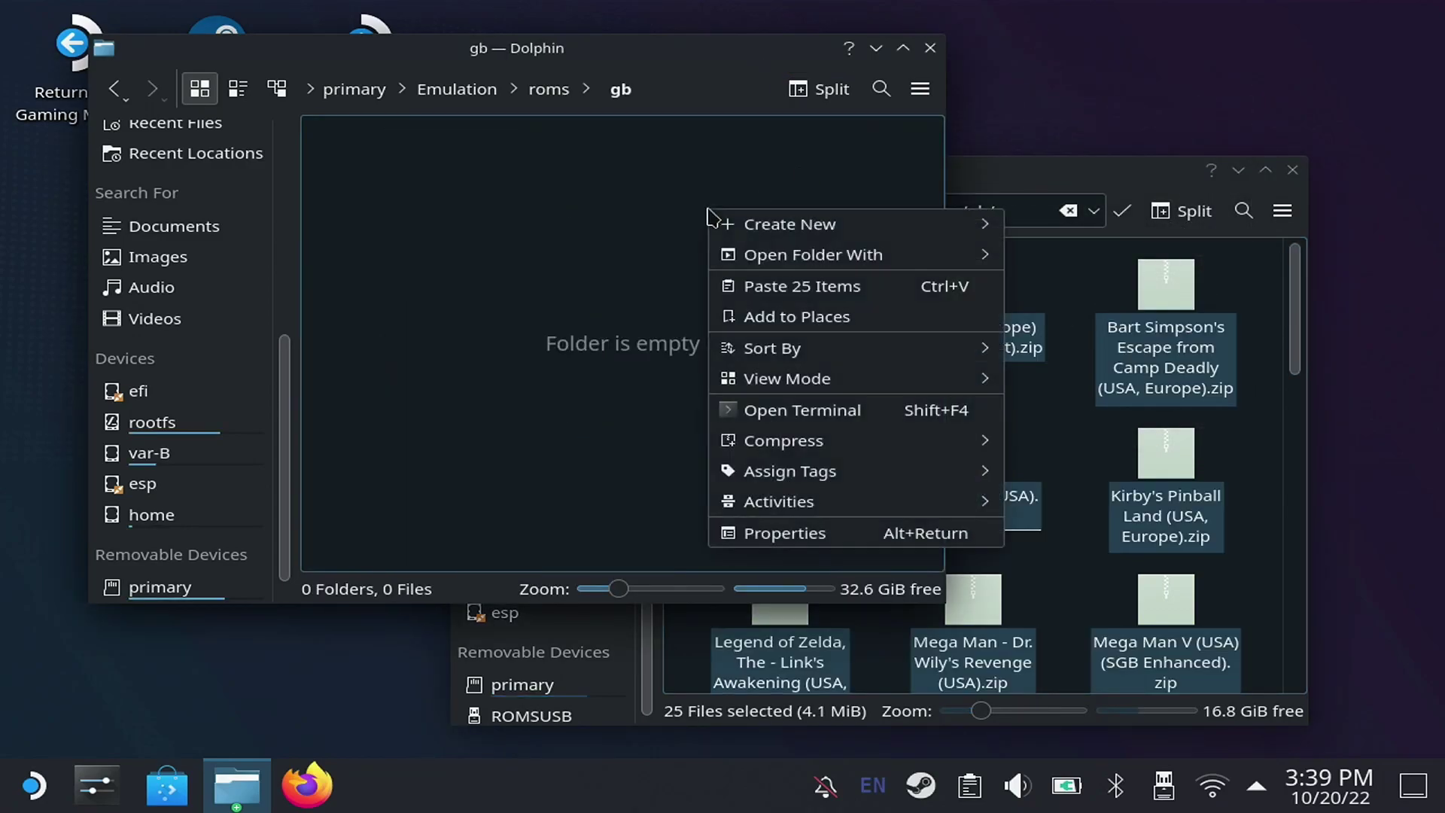
left_click(832, 286)
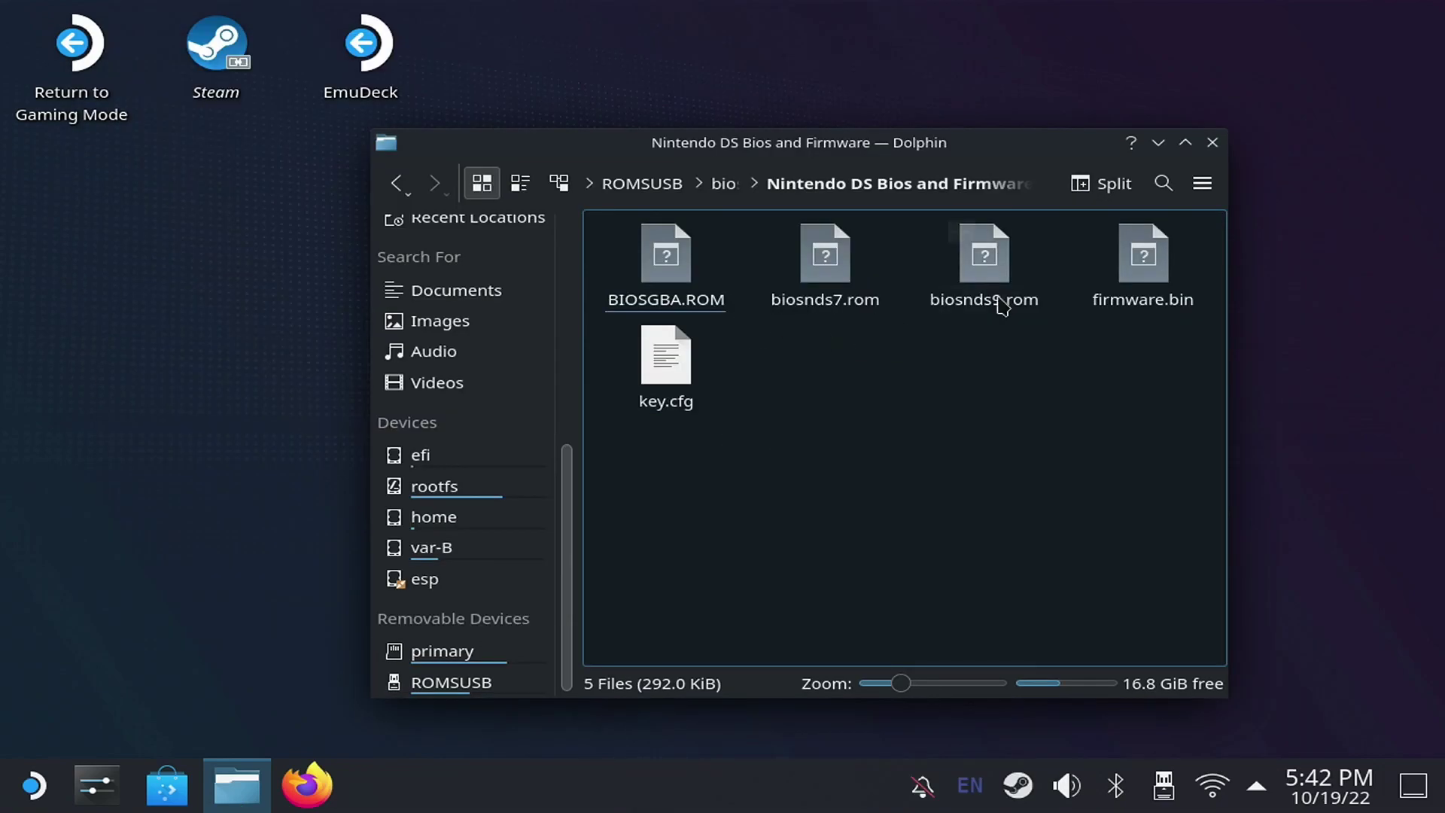
- Copy biosnds7.rom, biosnds9.rom and firmware.bin into Emulation/bios on the primary drive
left_click_drag(1220, 249, 828, 260)
right_click(829, 259)
left_click(906, 343)
left_click(442, 650)
double_click(662, 260)
double_click(663, 271)
right_click(784, 465)
left_click(871, 542)
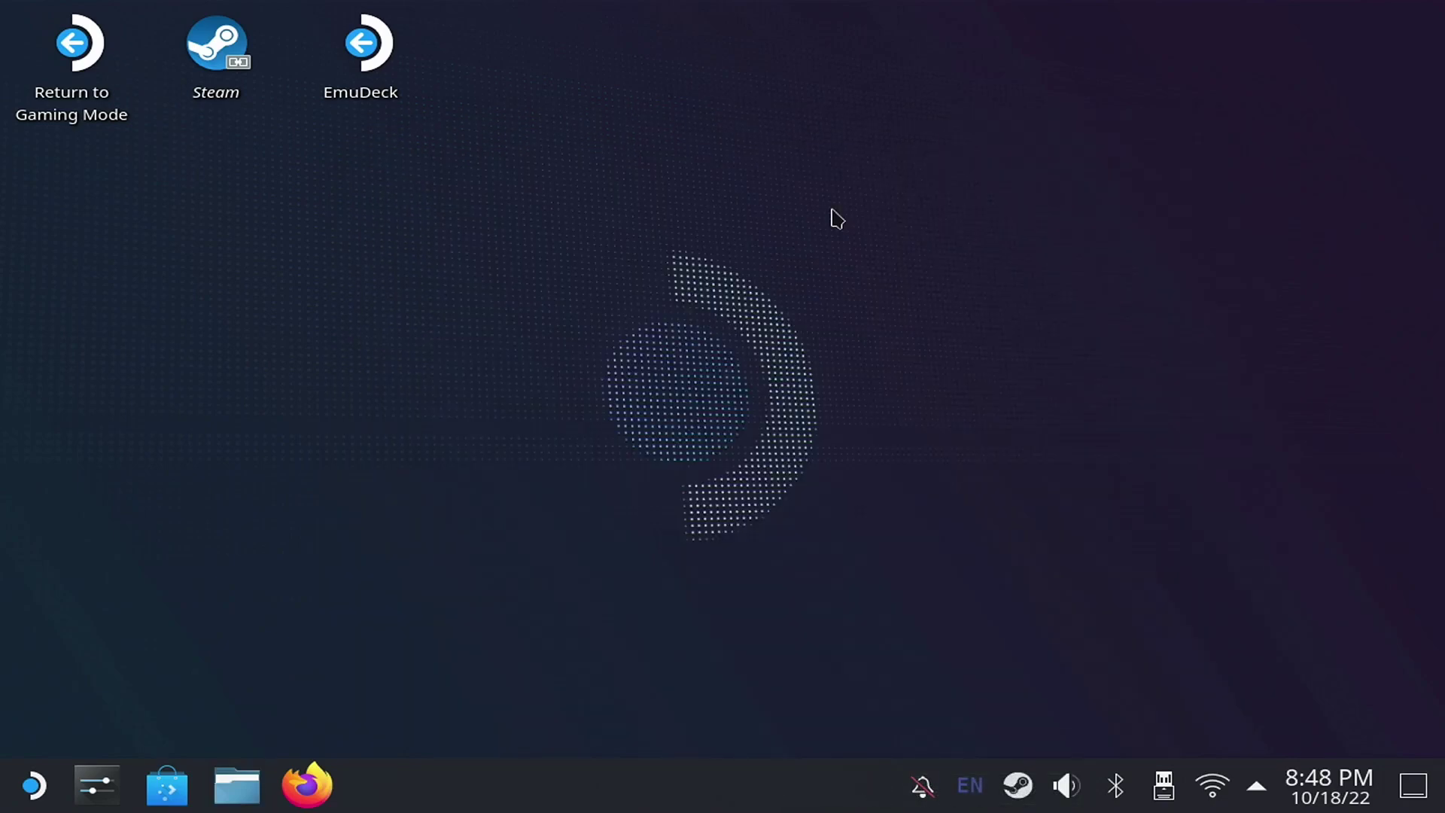
- Launch EmuDeck from the desktop and start Steam ROM Manager from Tools & Stuff
left_click(368, 89)
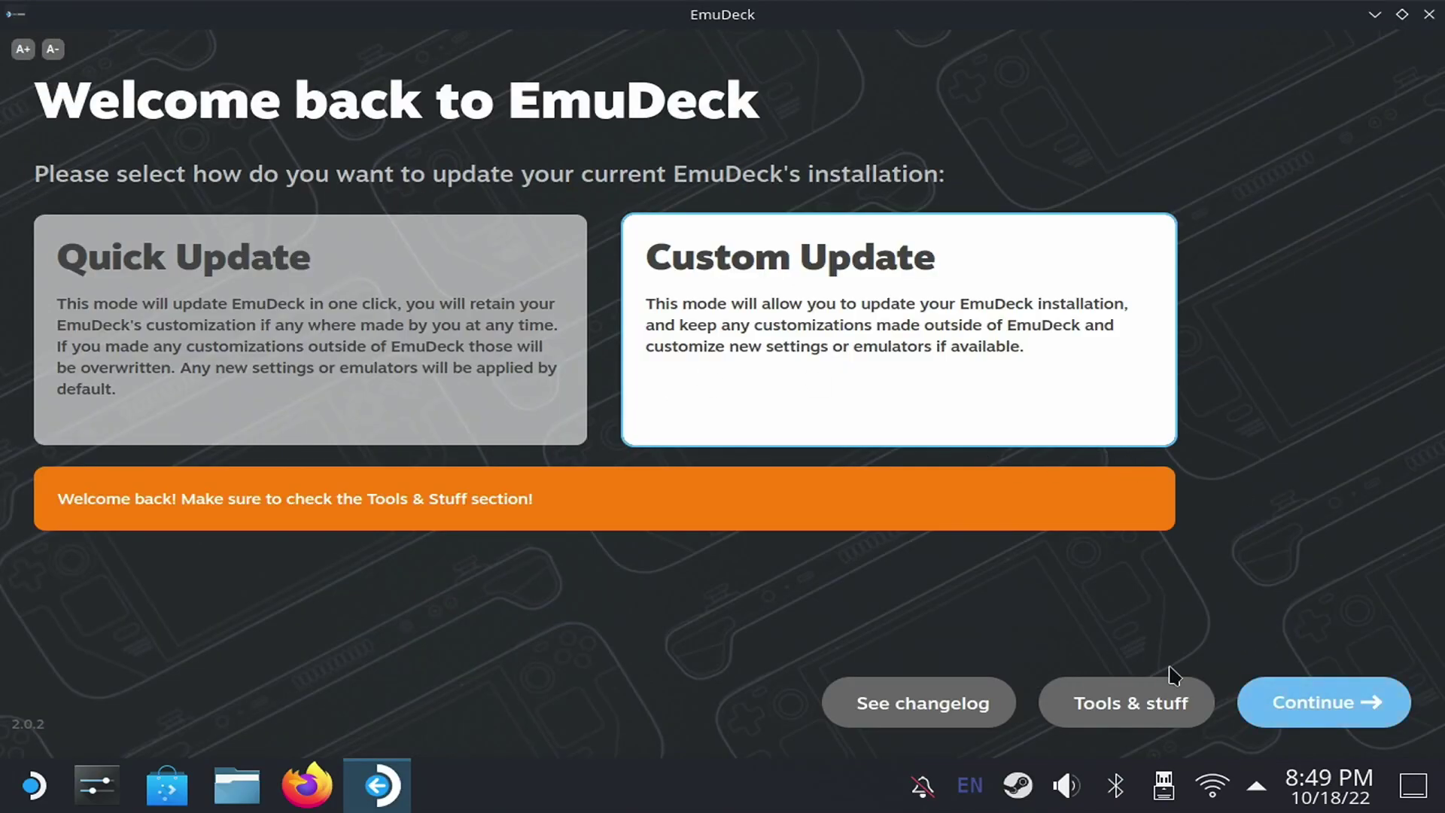
left_click(1135, 700)
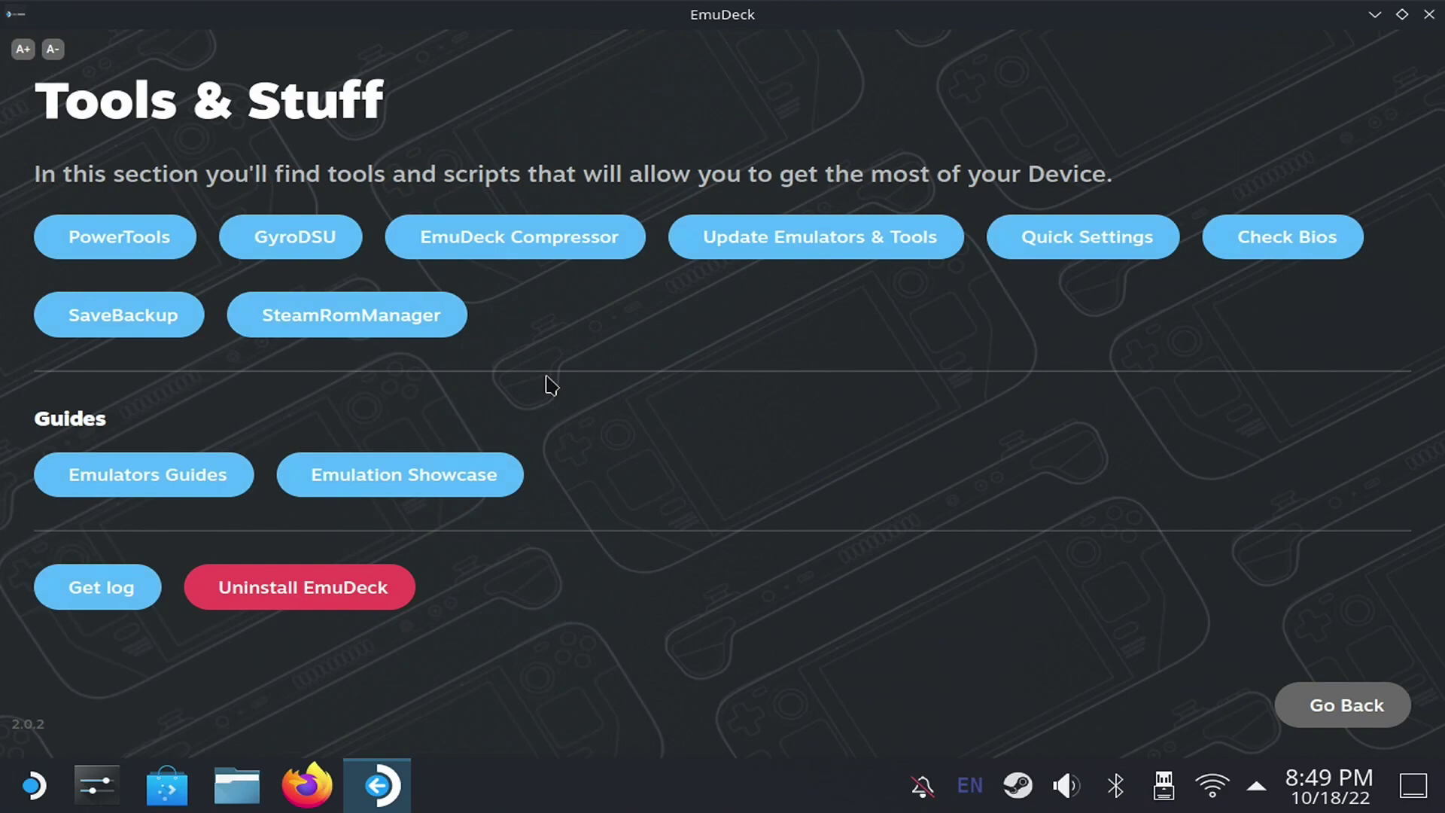
left_click(424, 320)
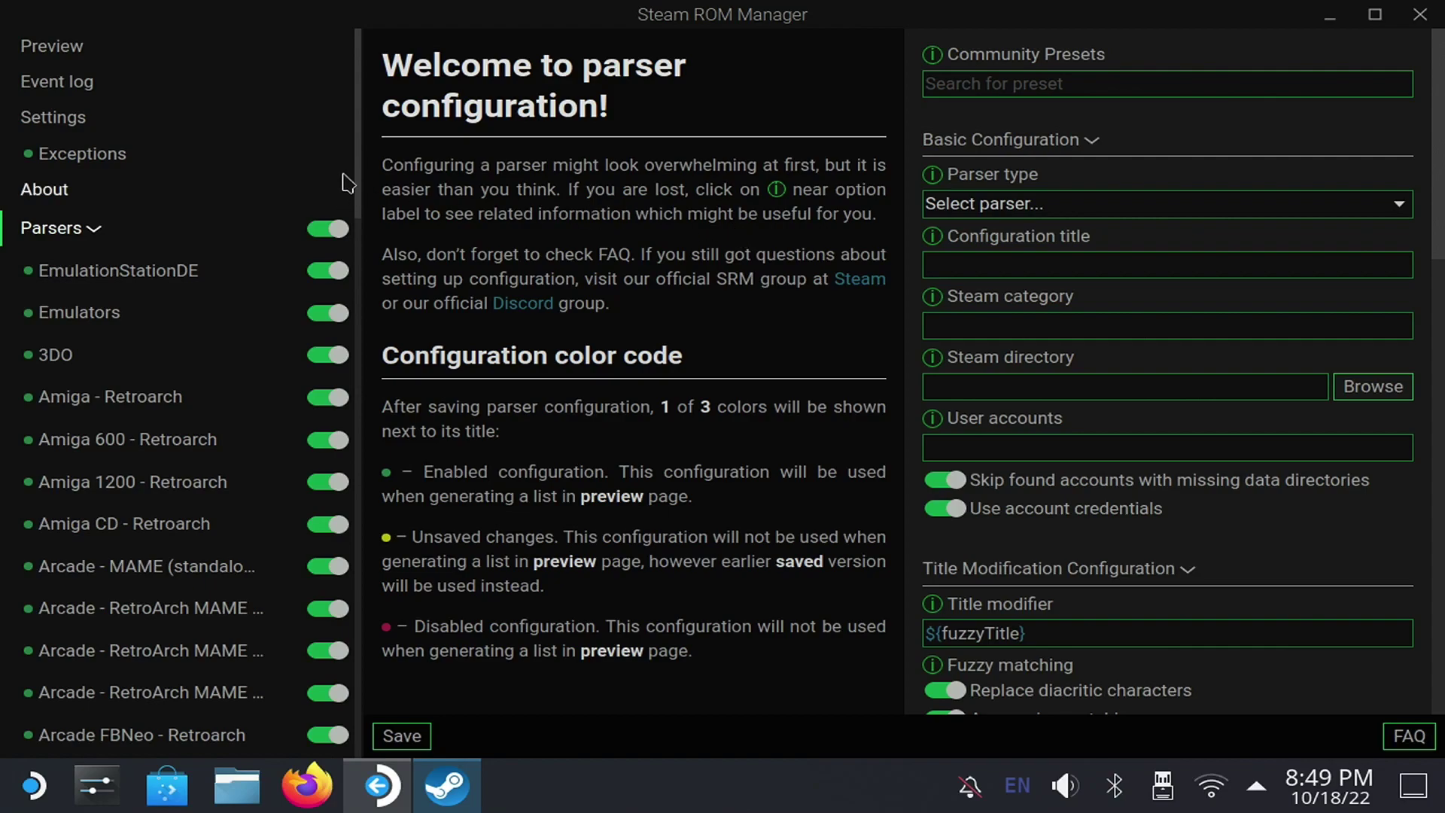
left_click_drag(362, 181, 382, 629)
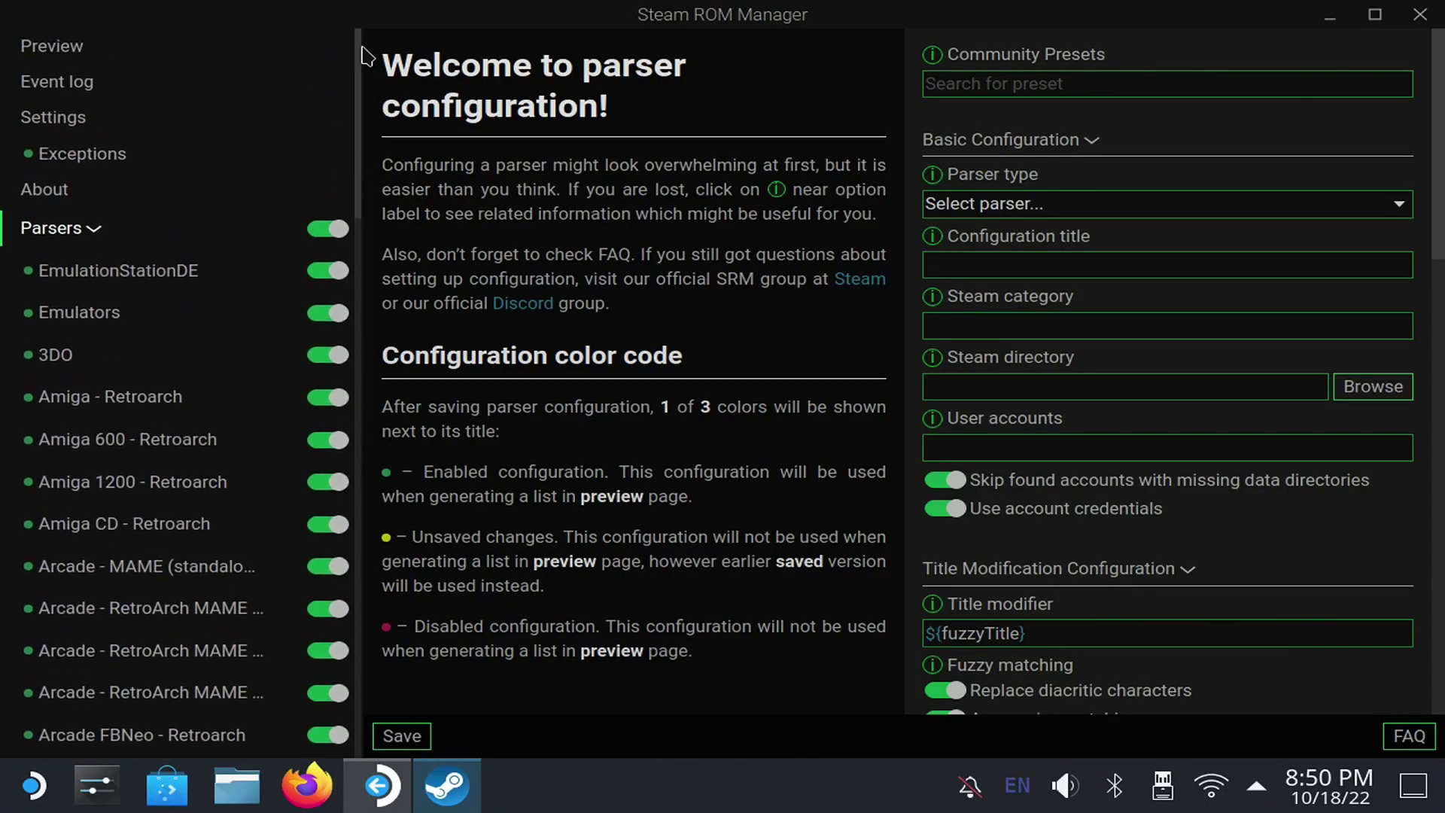
- Generate the app list in Preview, then browse the found games with Posters artwork
left_click(76, 56)
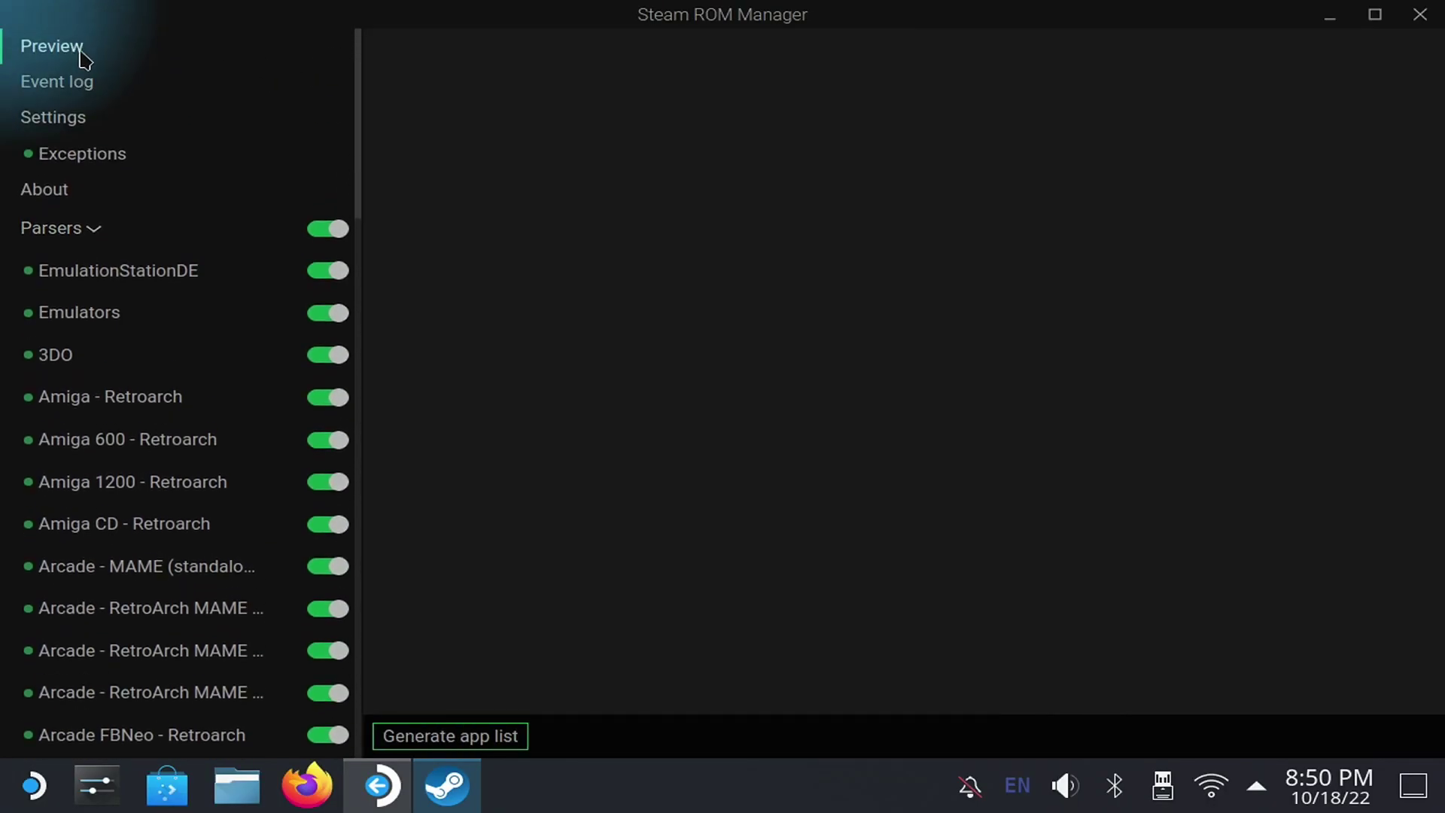
left_click(514, 738)
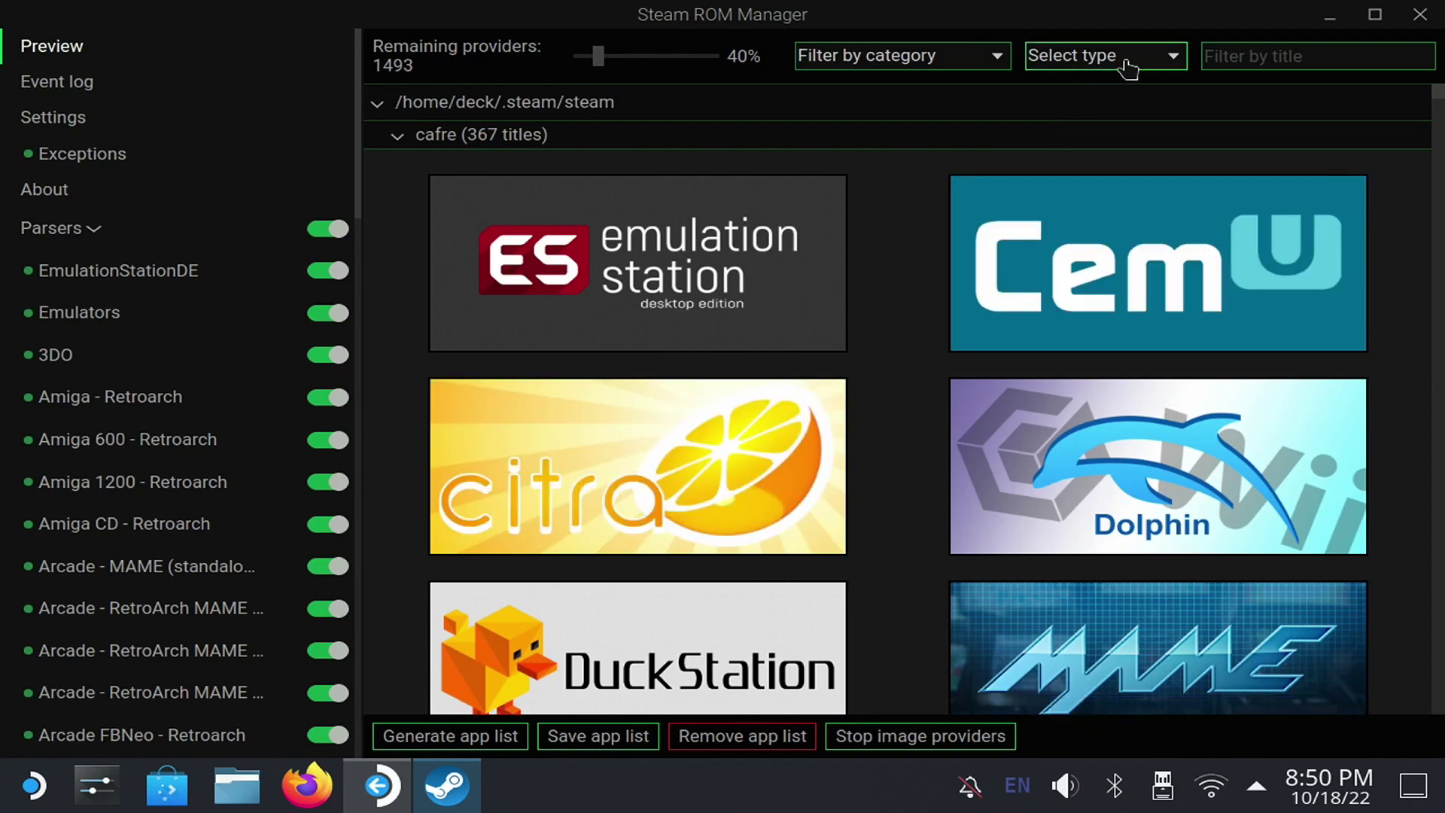
left_click(1121, 57)
left_click(1086, 117)
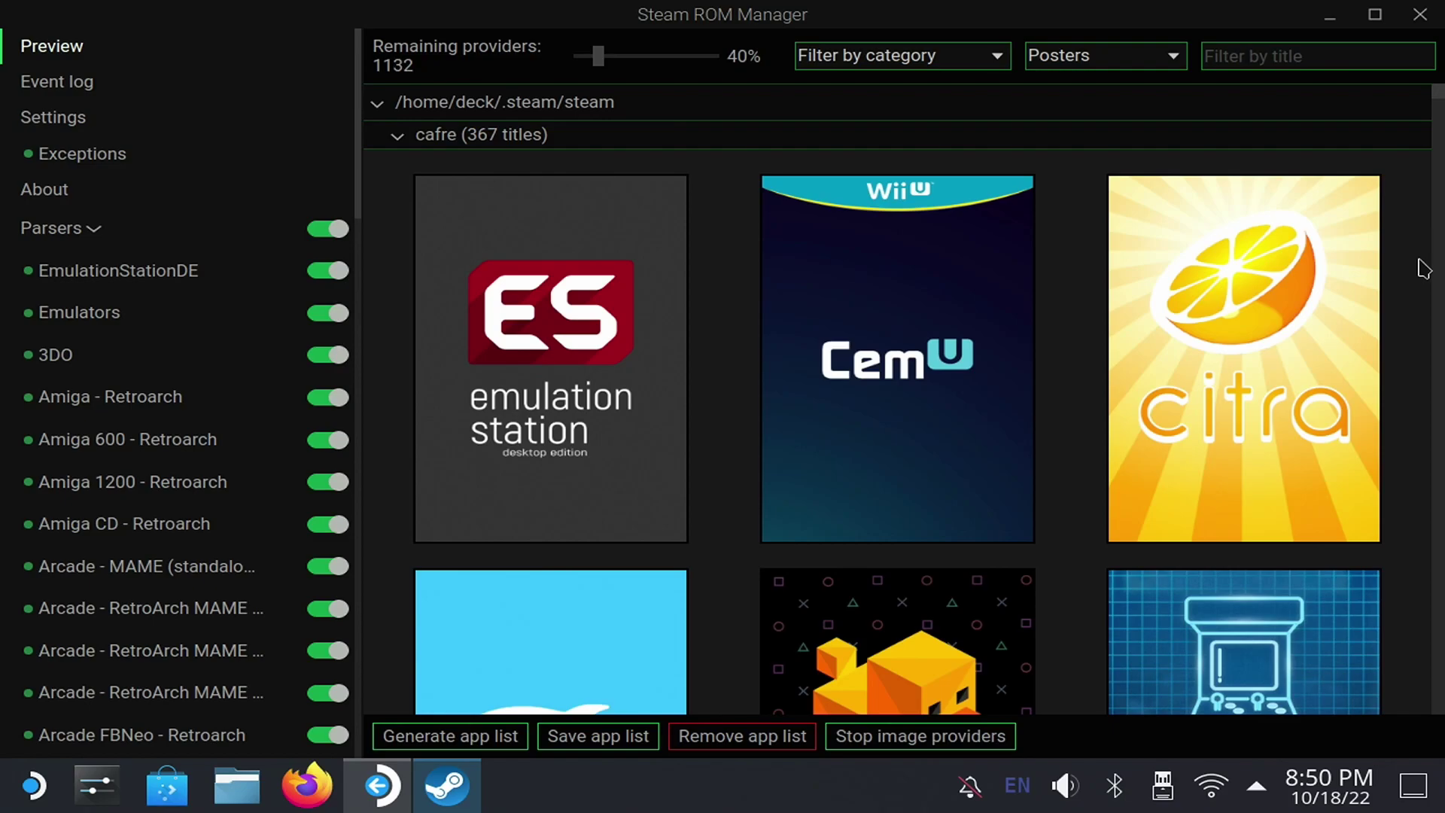
scroll(1430, 225, "down", 15)
scroll(1422, 268, "down", 15)
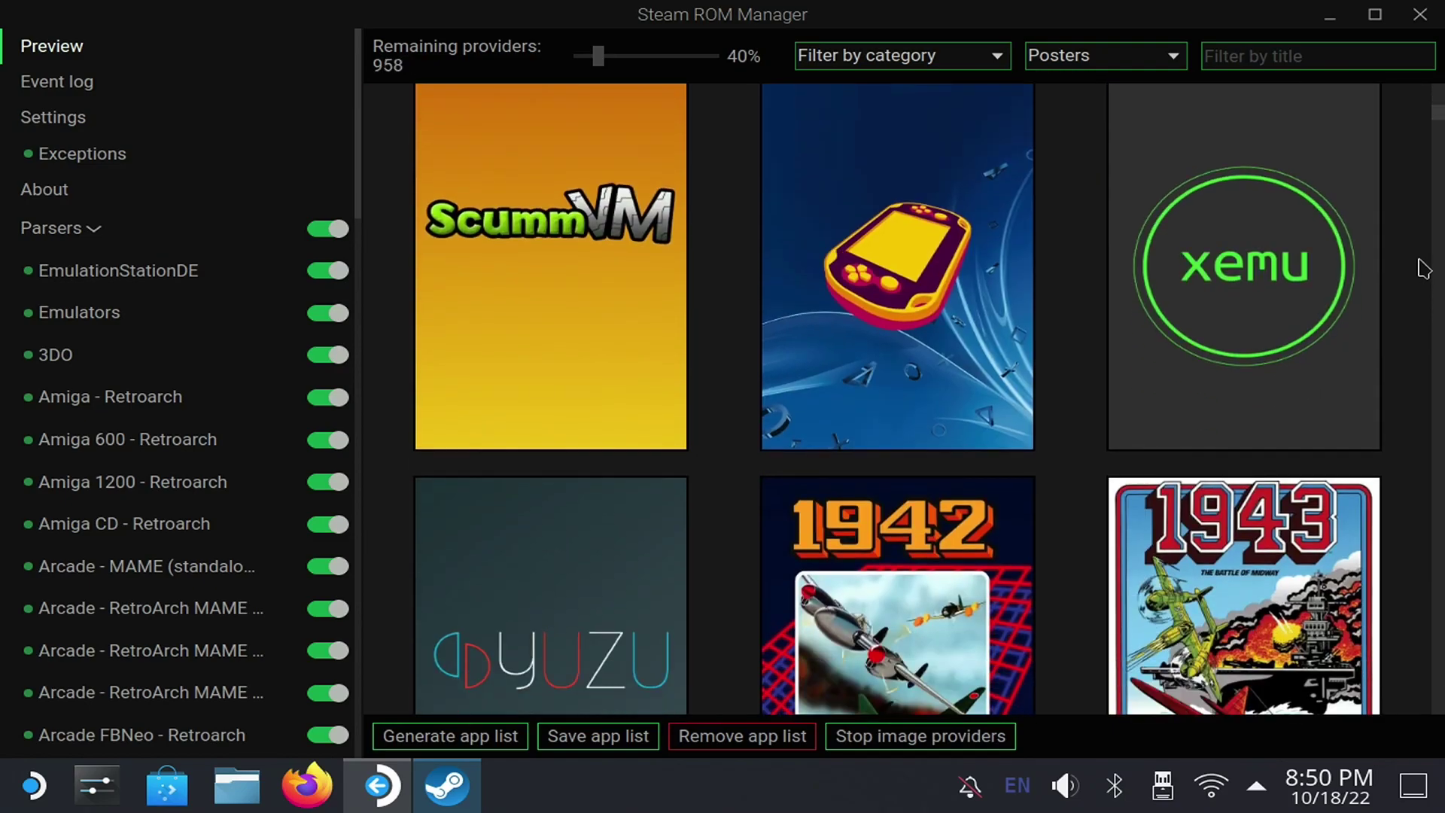
scroll(1422, 268, "down", 20)
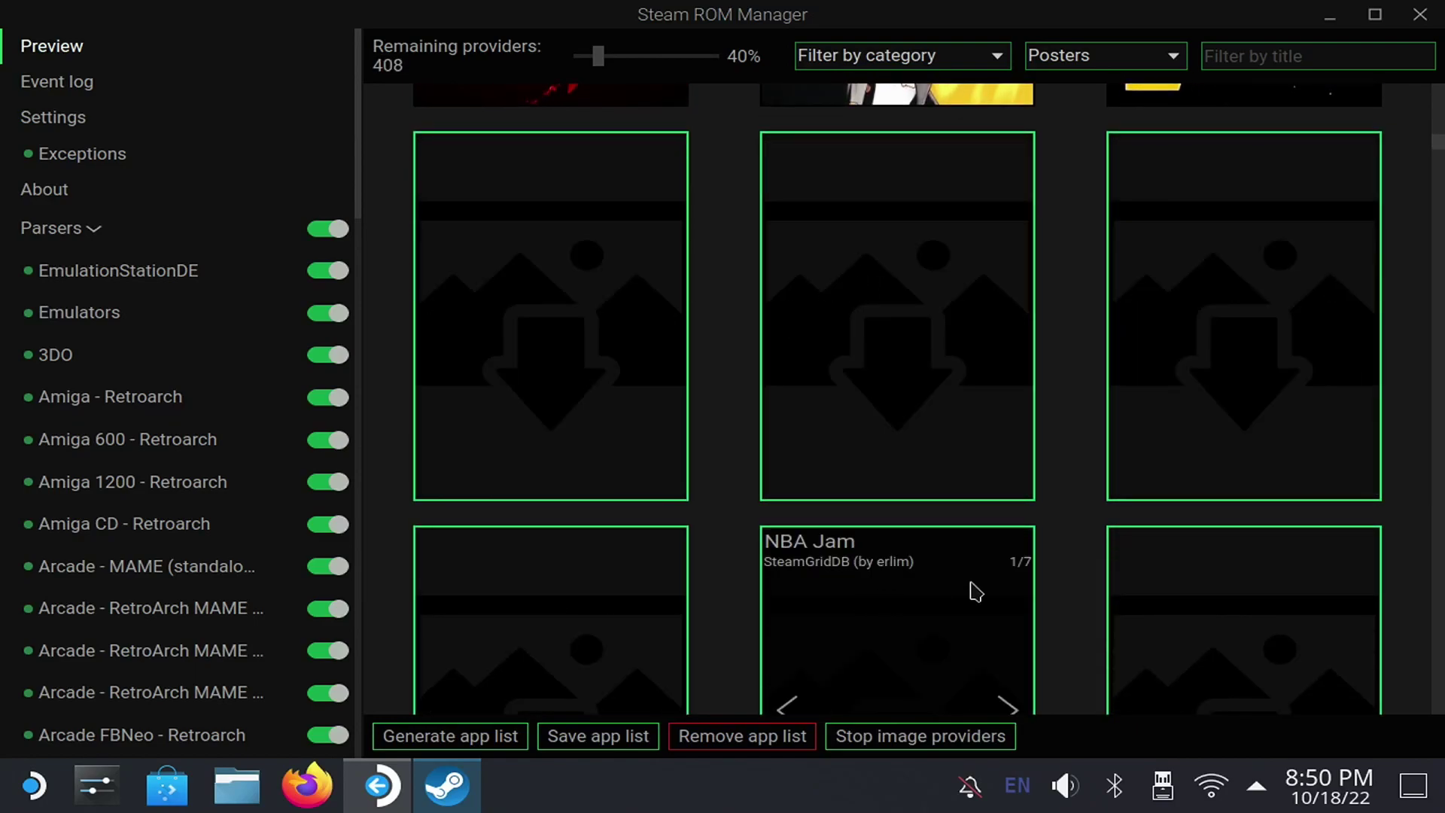
scroll(1316, 474, "down", 10)
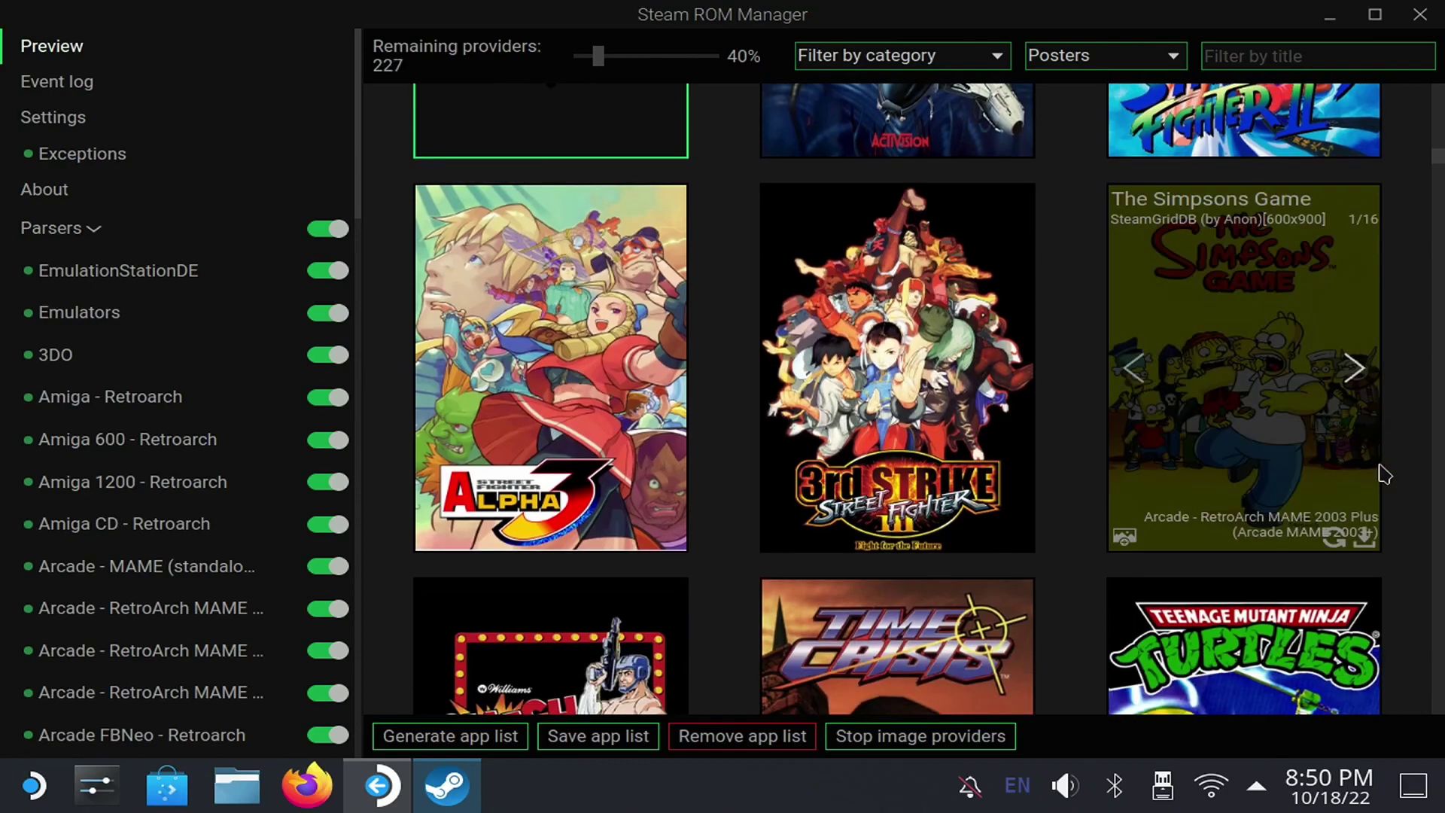
scroll(1409, 474, "down", 10)
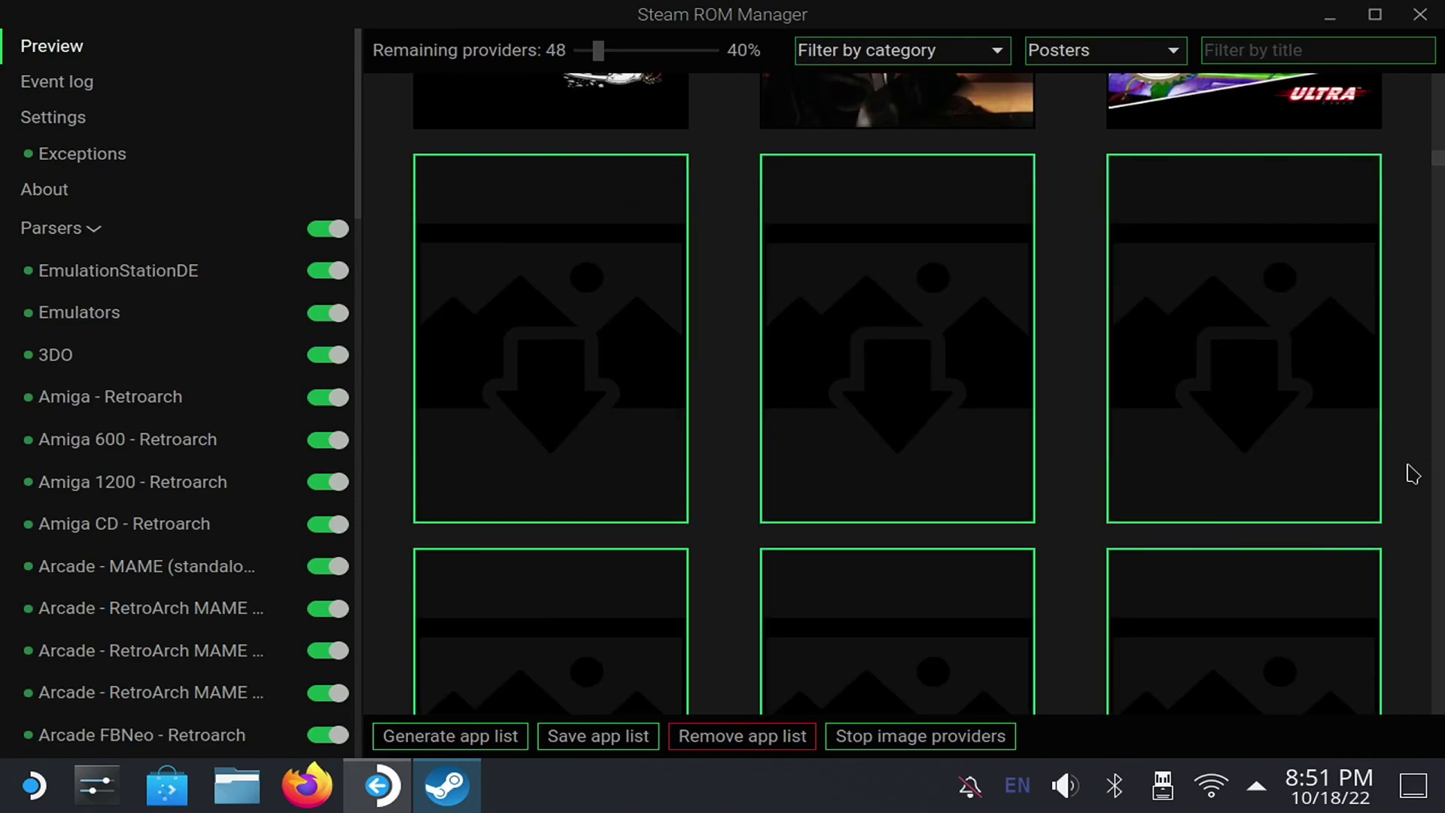
scroll(1409, 474, "down", 8)
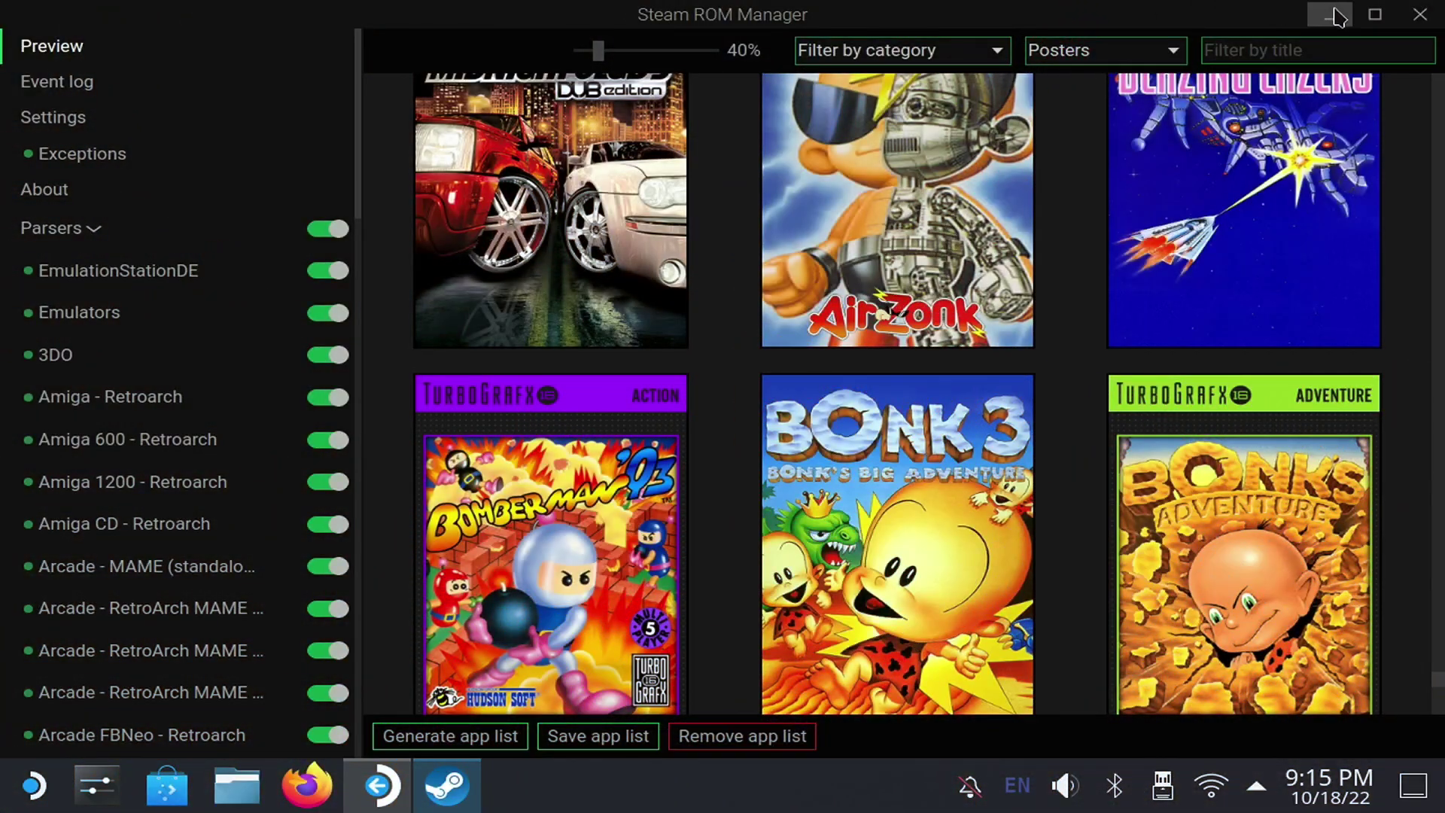
- Minimize Steam ROM Manager and EmuDeck, then browse the emulator collections in the Steam library
left_click(1330, 15)
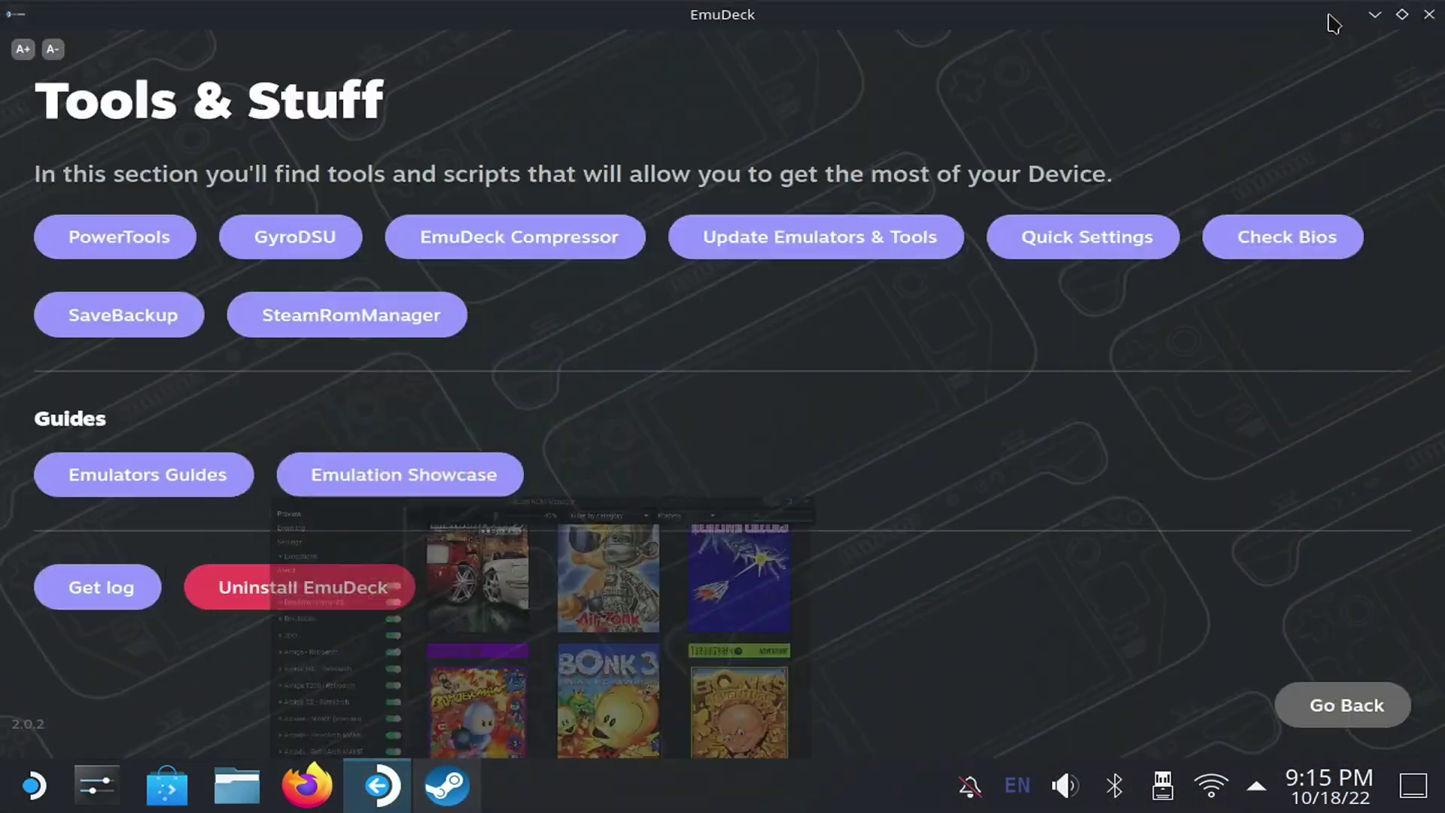
left_click(1374, 14)
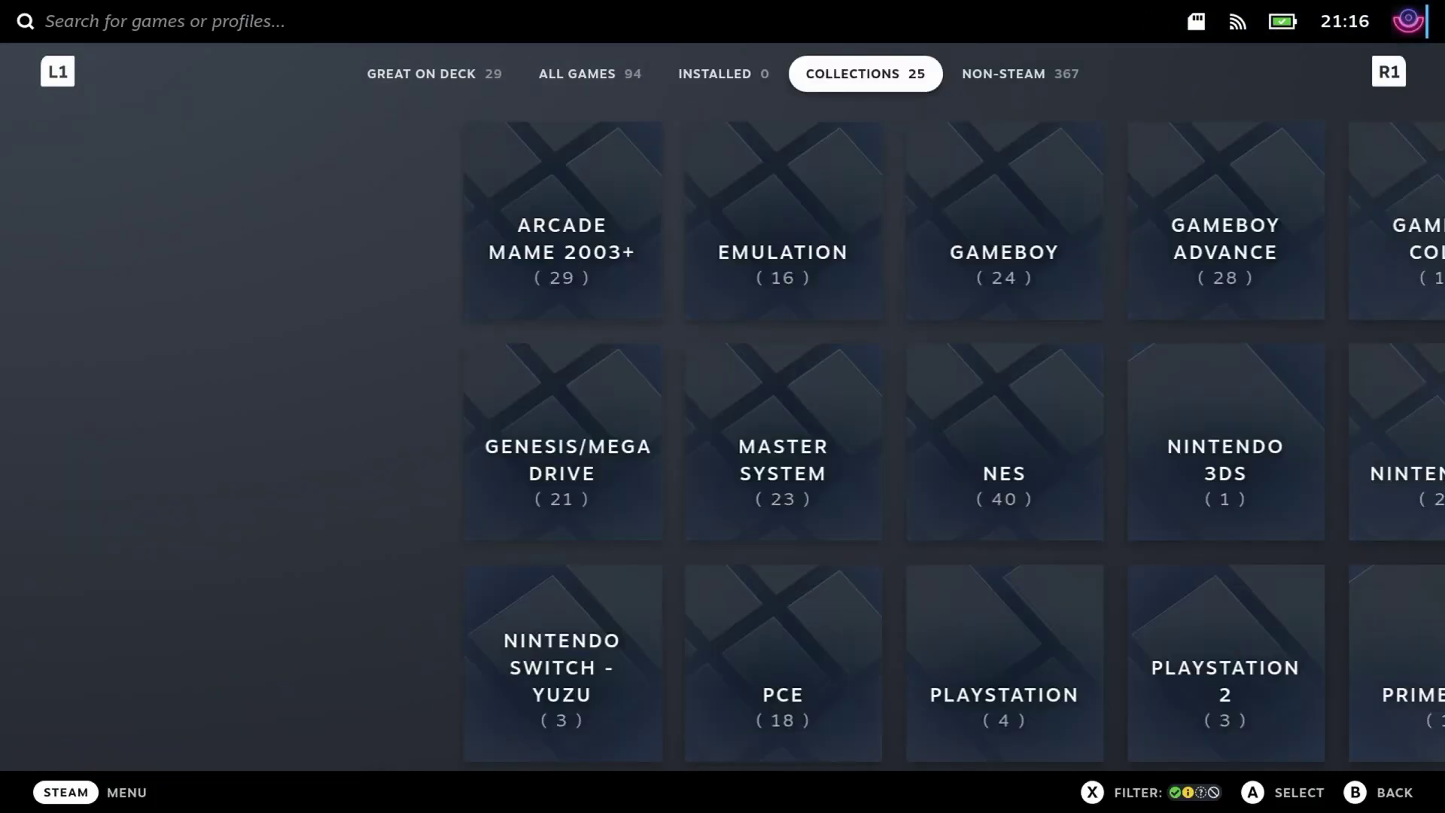
key("Down")
key("Down")
key("Down")
key("Down")
key("Up")
key("Up")
key("Up")
key("Up")
key("Tab")
key("Return")
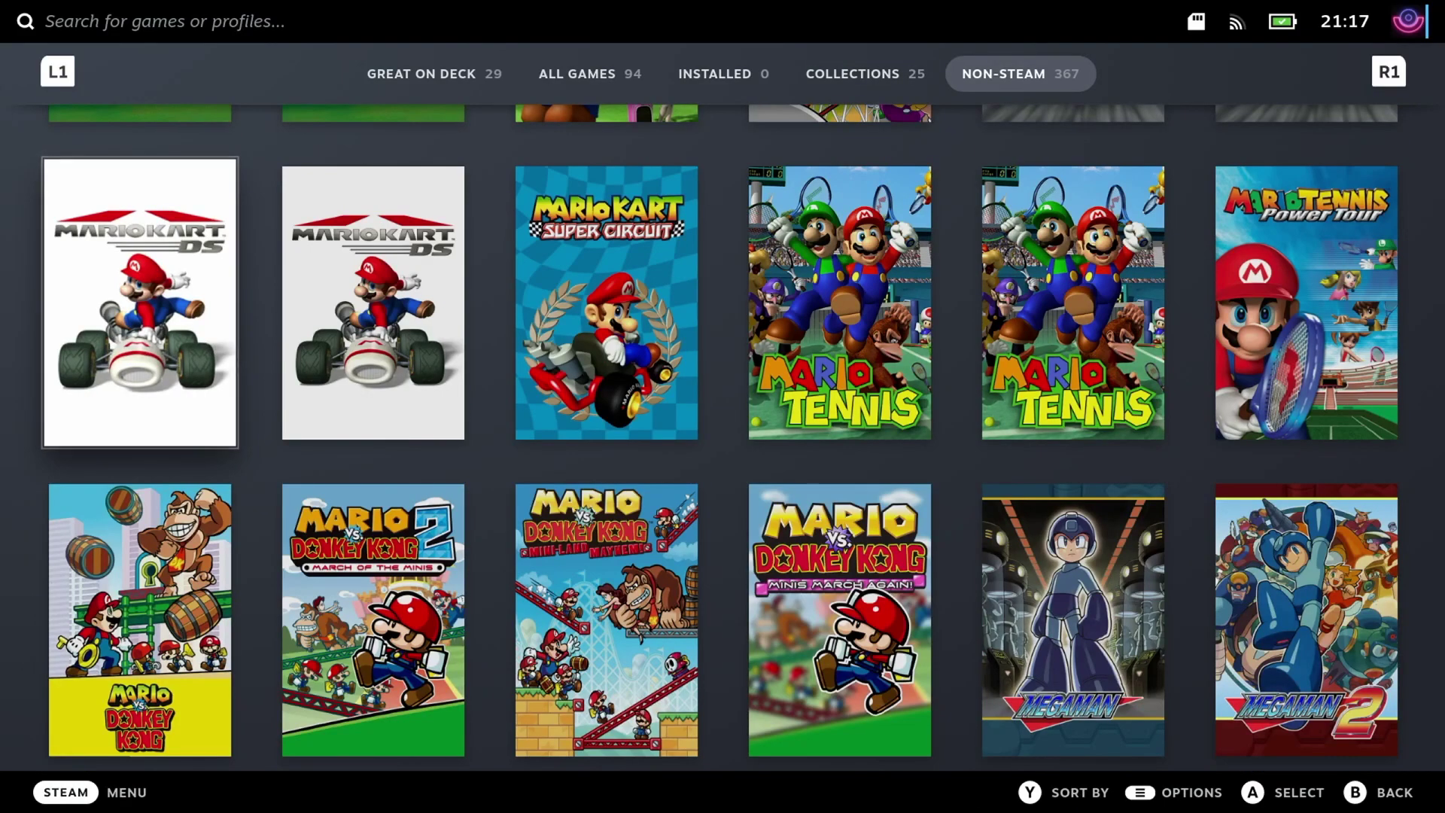
- Dismiss the non-Steam shortcuts prompt and browse the non-Steam game covers
key("Down")
key("Down")
key("Down")
key("Down")
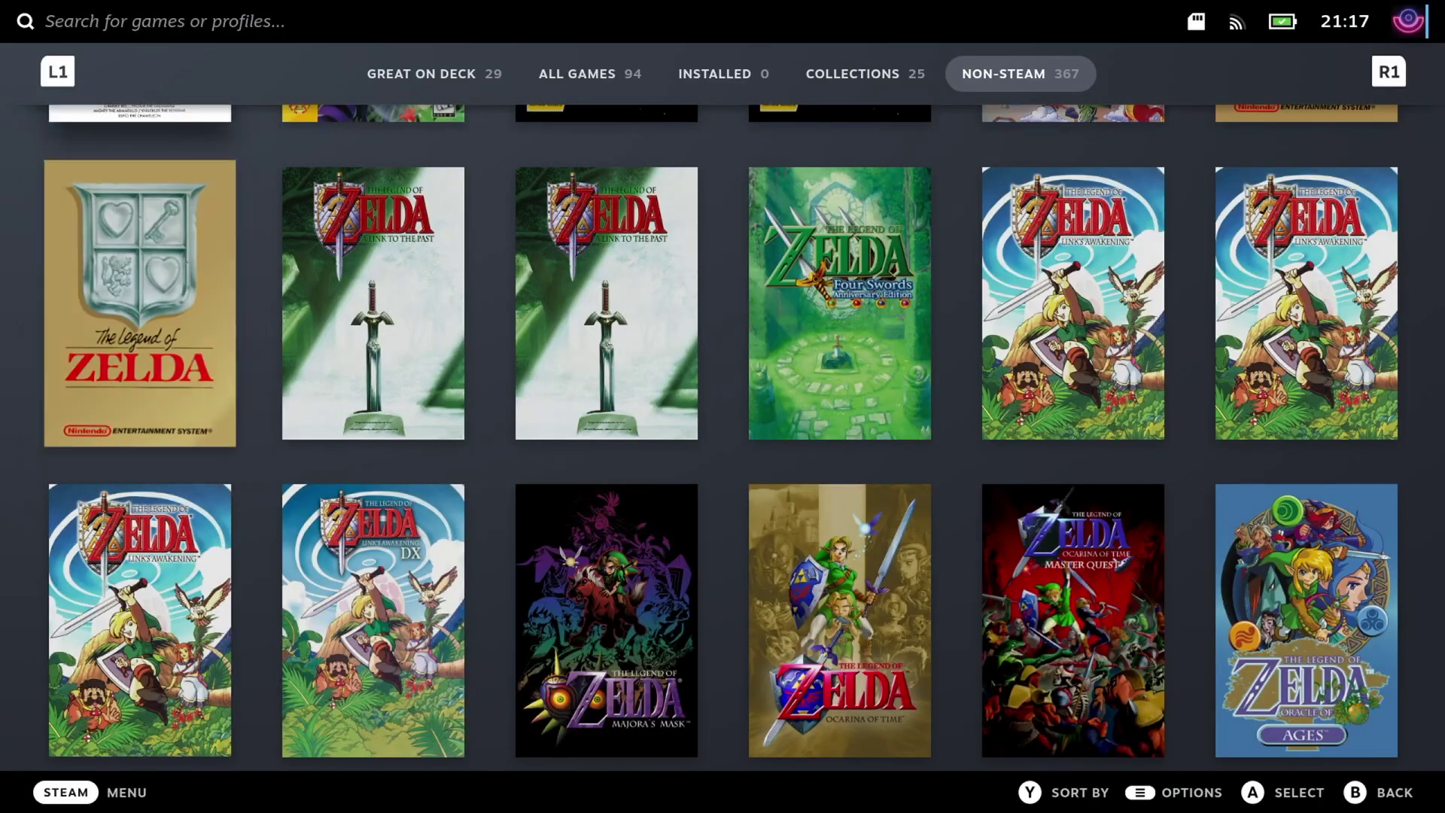
key("Up")
key("Up")
key("Up")
key("Up")
key("Up")
key("Up")
key("Up")
key("Up")
key("Up")
key("Up")
key("Up")
key("Up")
key("Up")
key("Up")
key("Up")
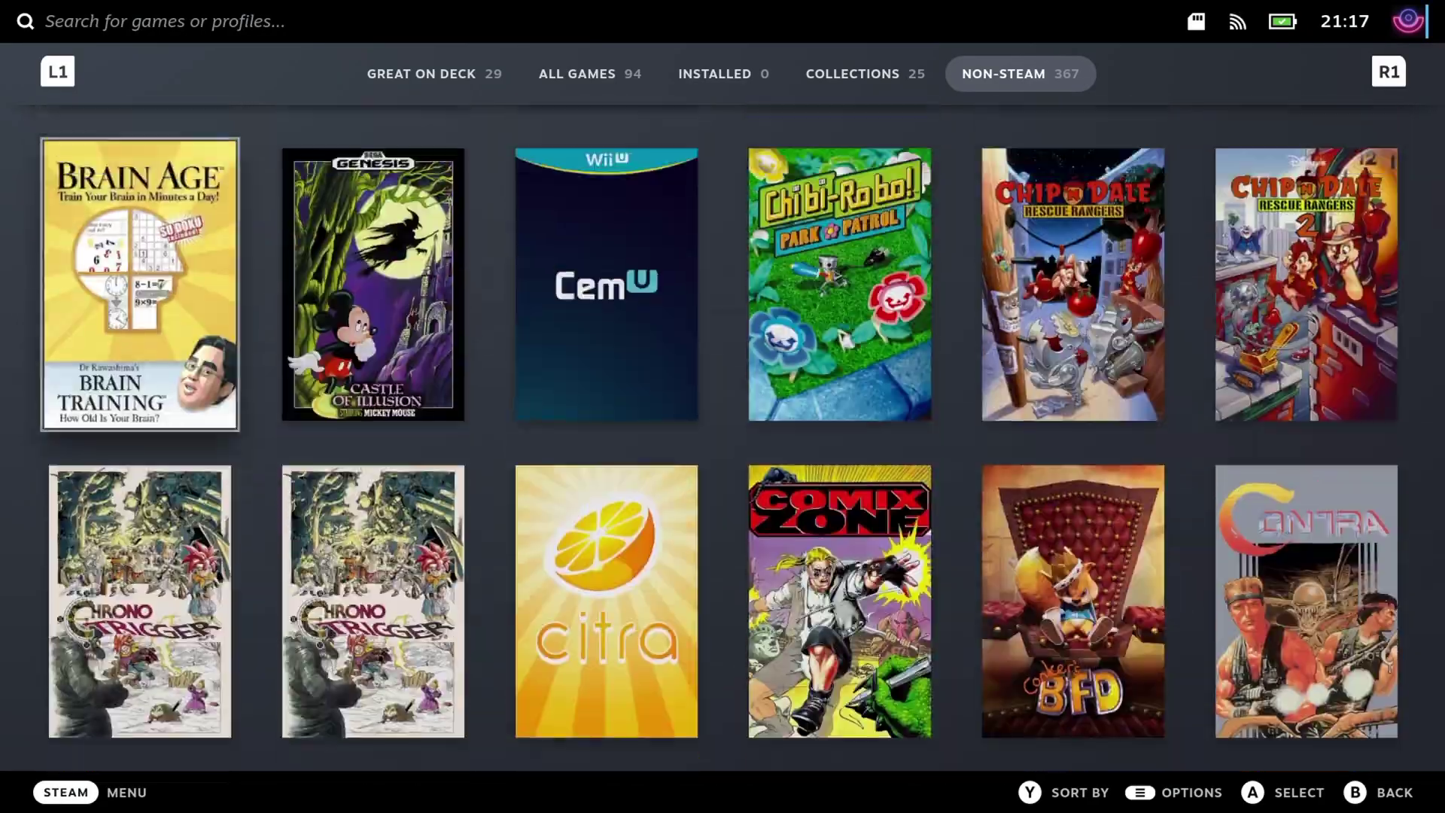
key("shift+Tab")
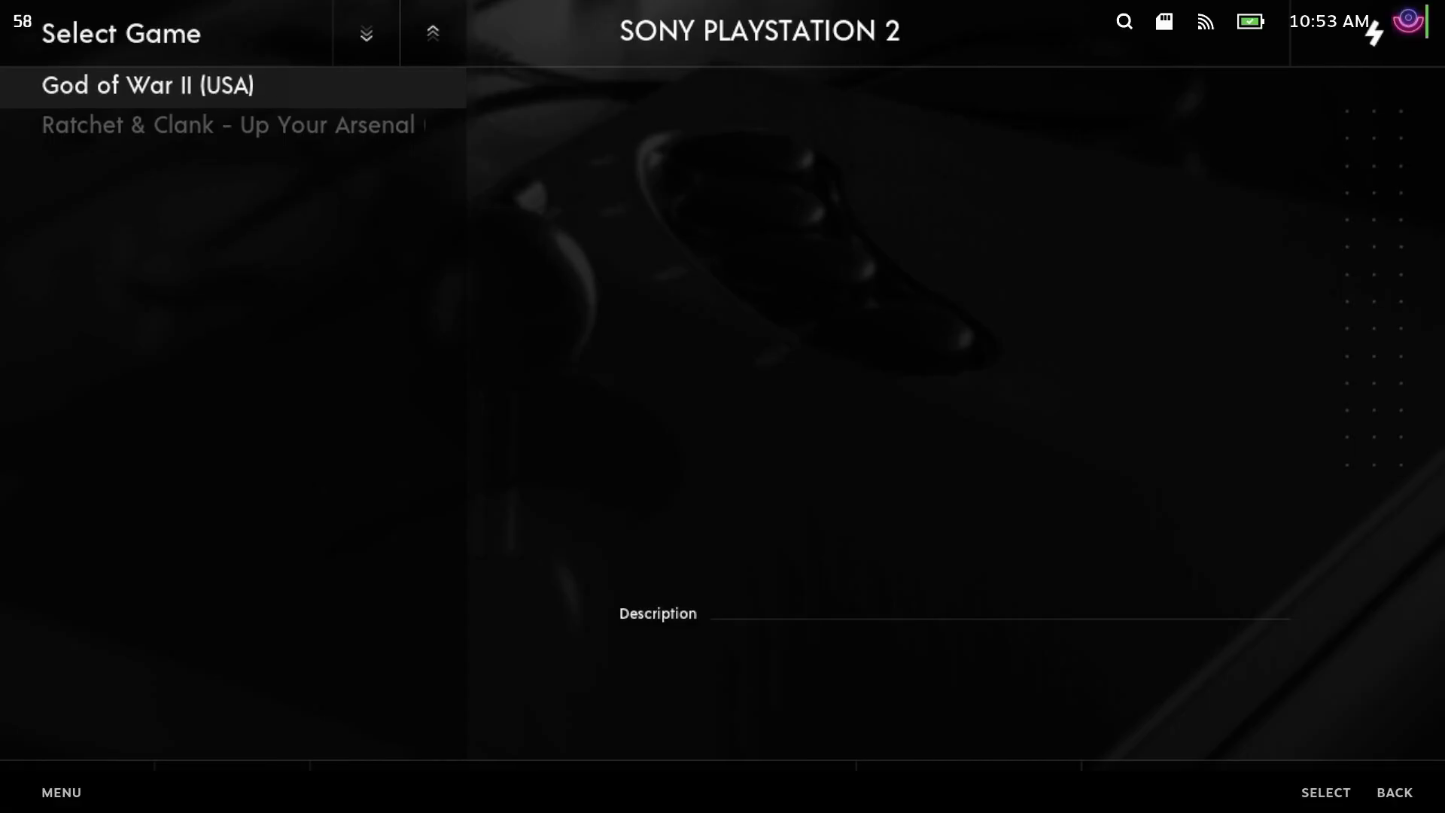
- In the scraper's Scrape These Systems list, select all systems
key("shift+Tab")
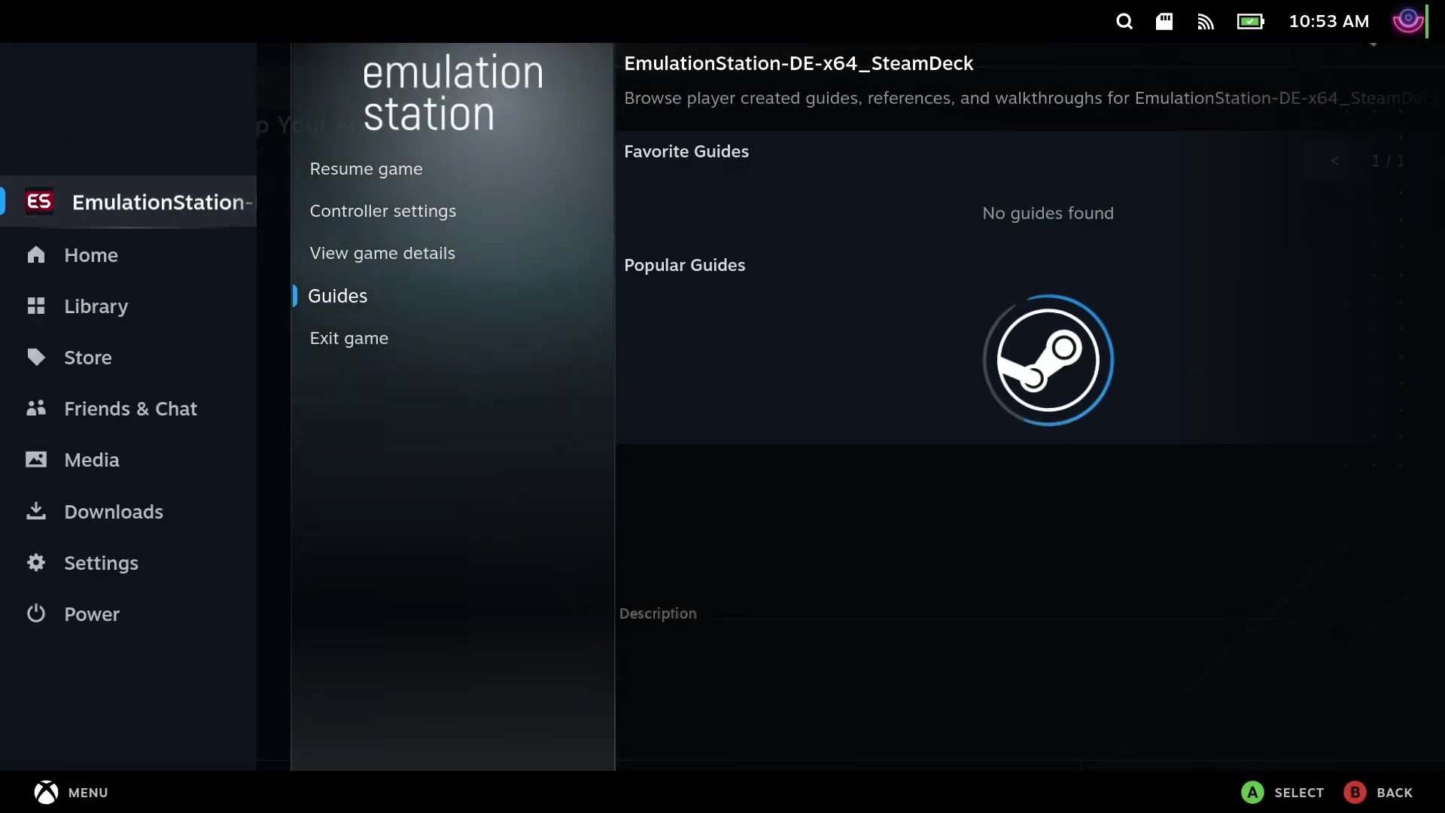
key("Escape")
key("Escape")
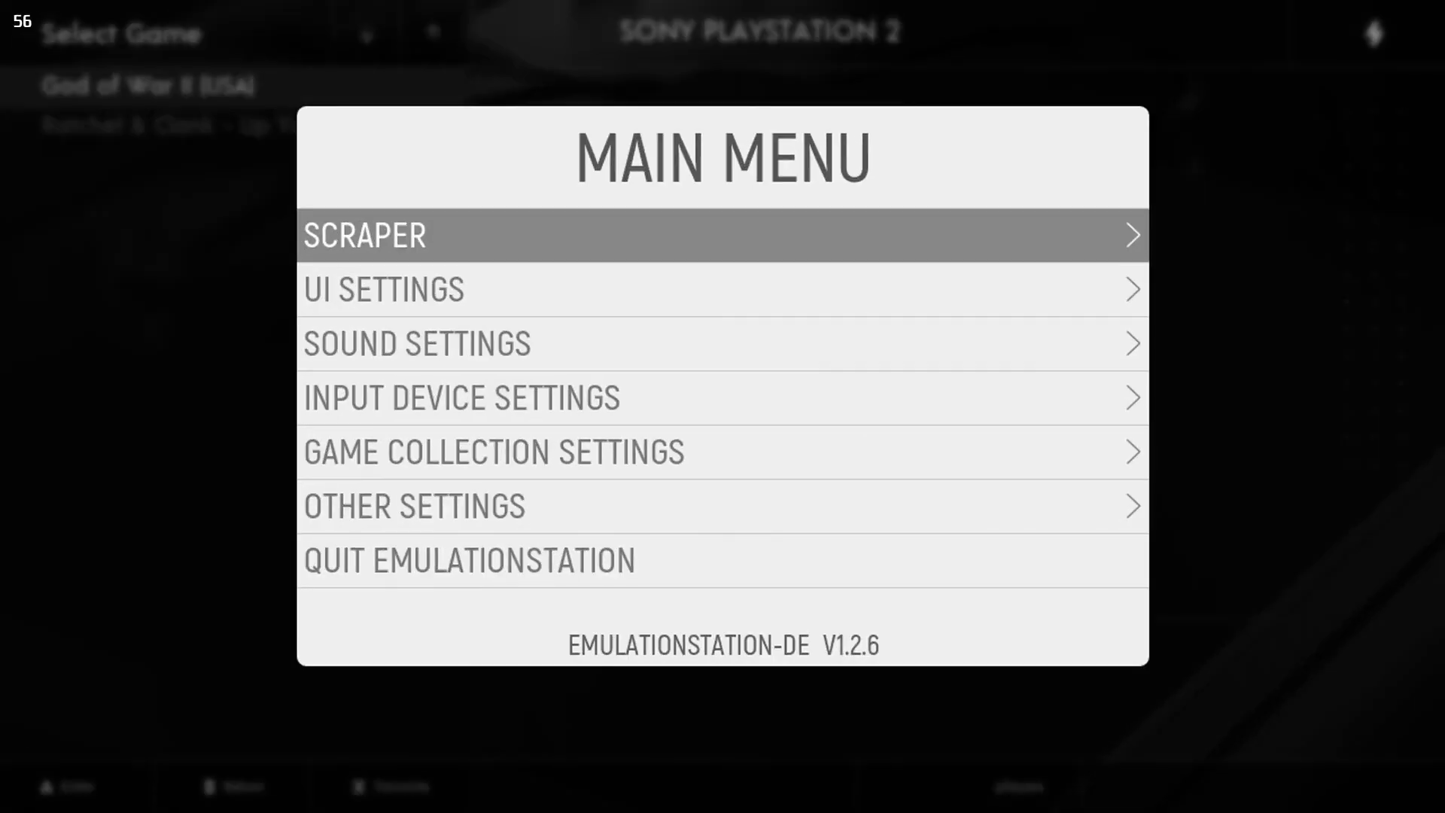
key("Return")
key("Down")
key("Down")
key("Return")
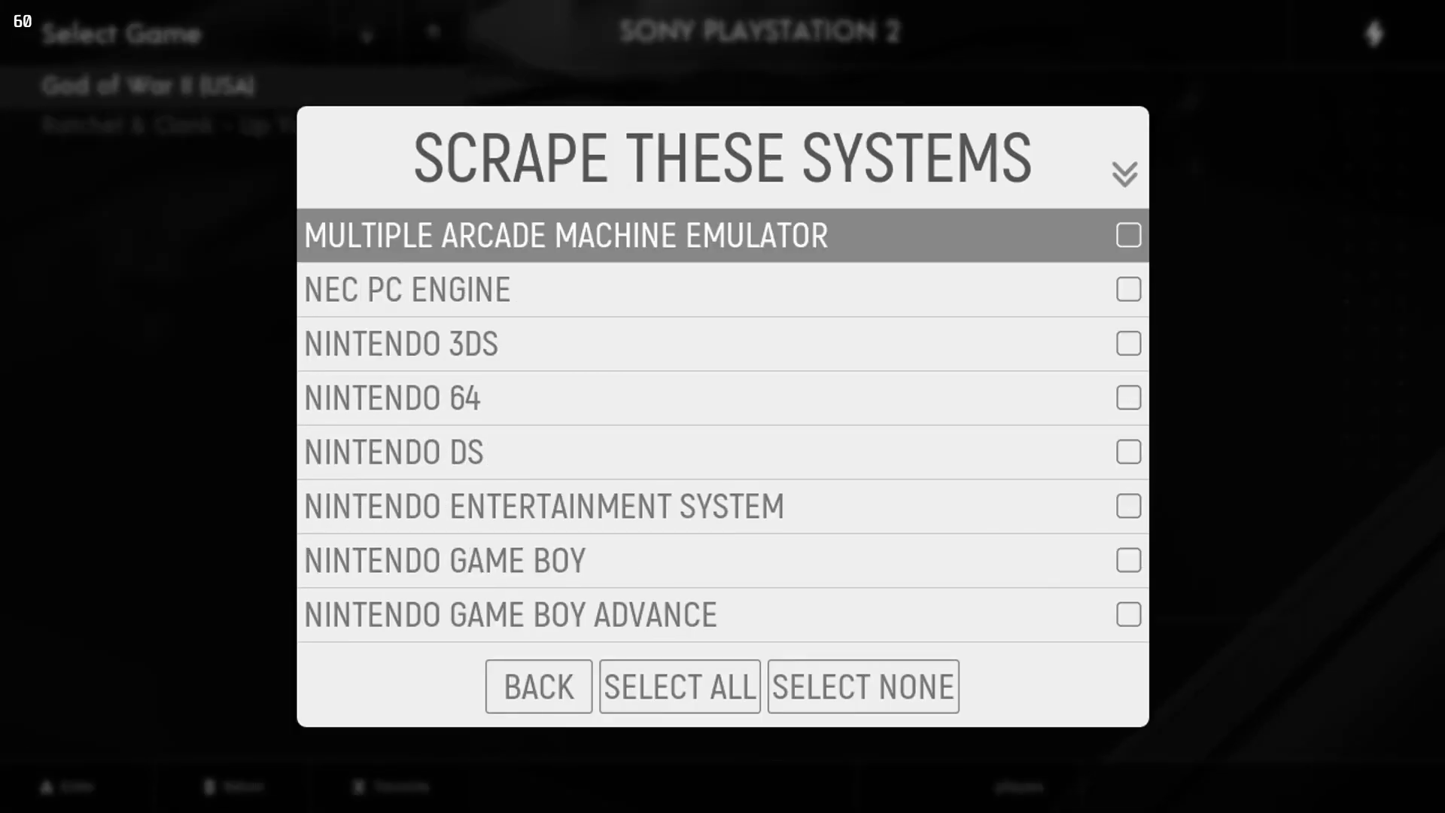
key("Down")
key("Down")
key("Up")
key("Up")
key("Up")
key("Right")
key("Return")
- Return to the scraper menu and open Content Settings, moving down to RATINGS
key("BackSpace")
key("Down")
key("Down")
key("Return")
key("Down")
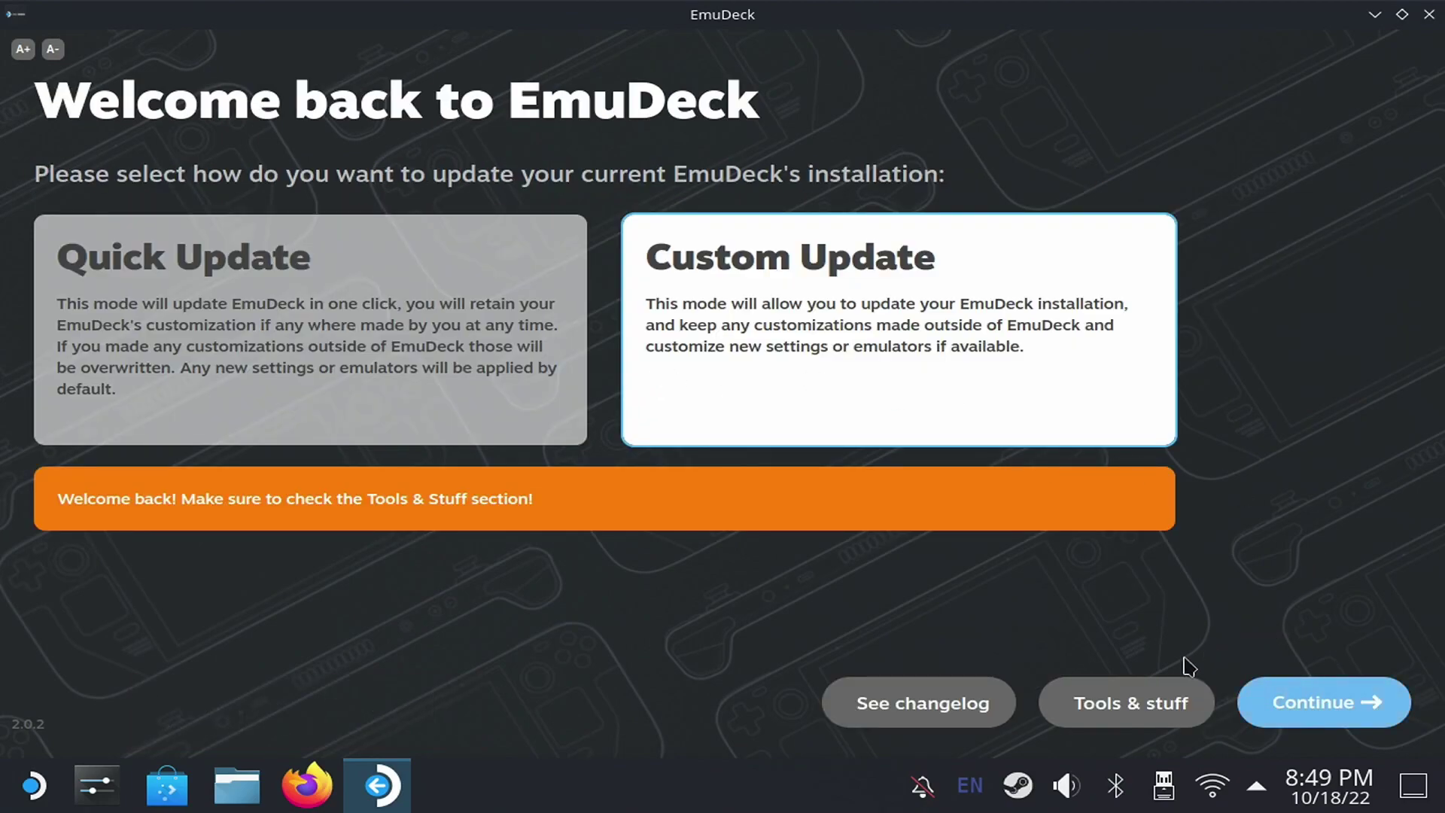
- Set the 3D aspect ratio to 4:3 in EmuDeck's Quick Settings
left_click(1135, 704)
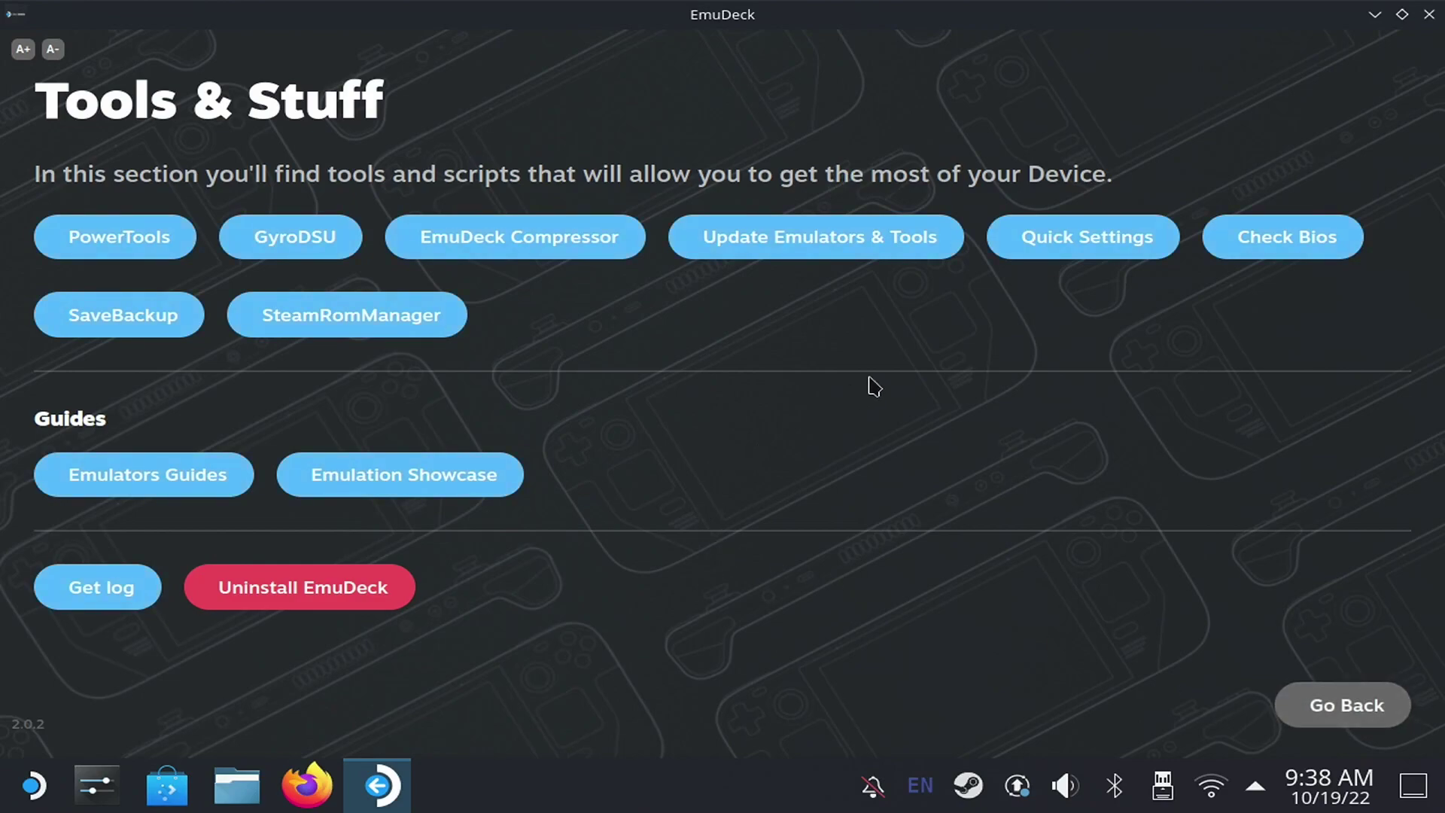
left_click(1038, 239)
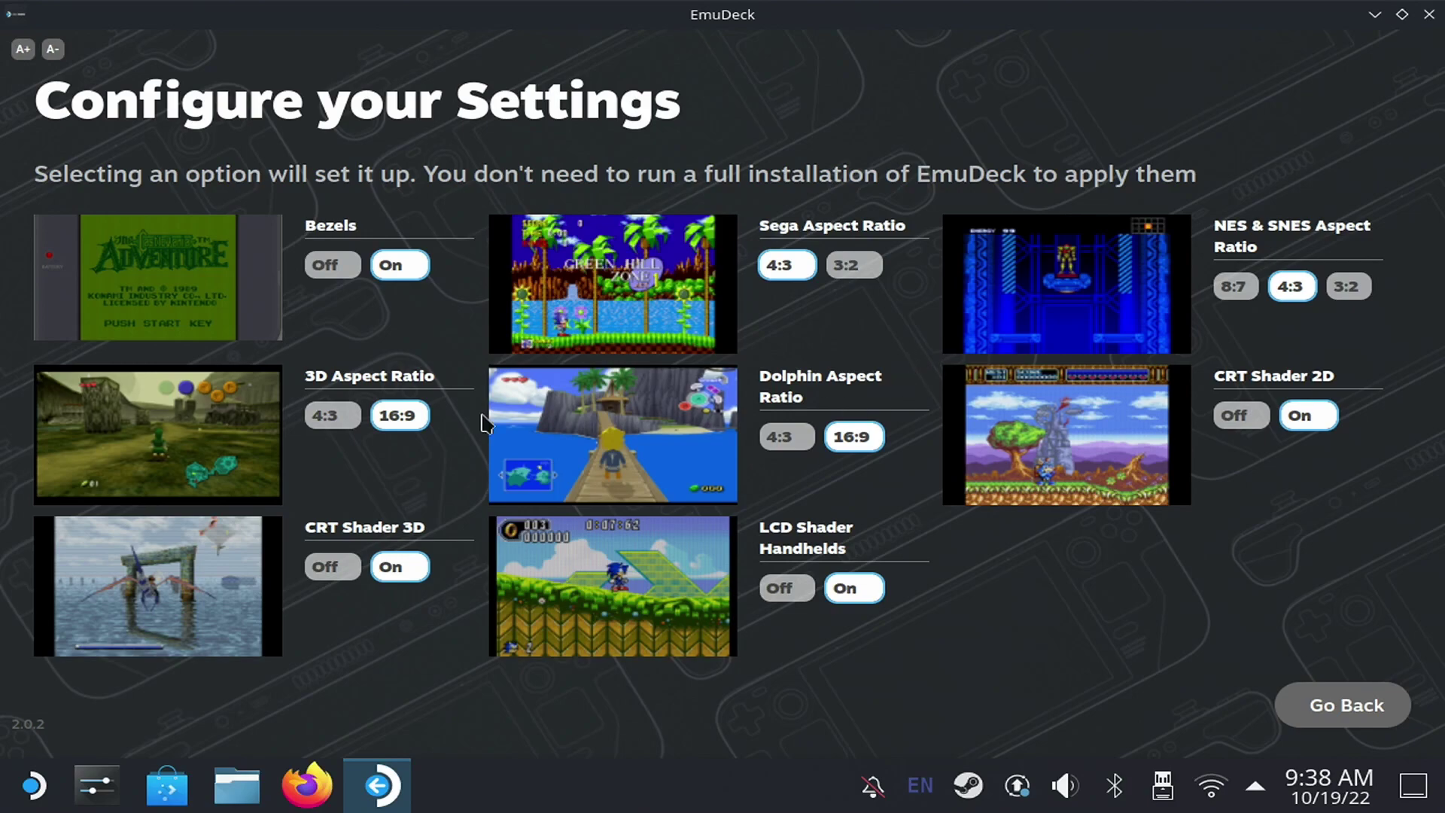
left_click(329, 417)
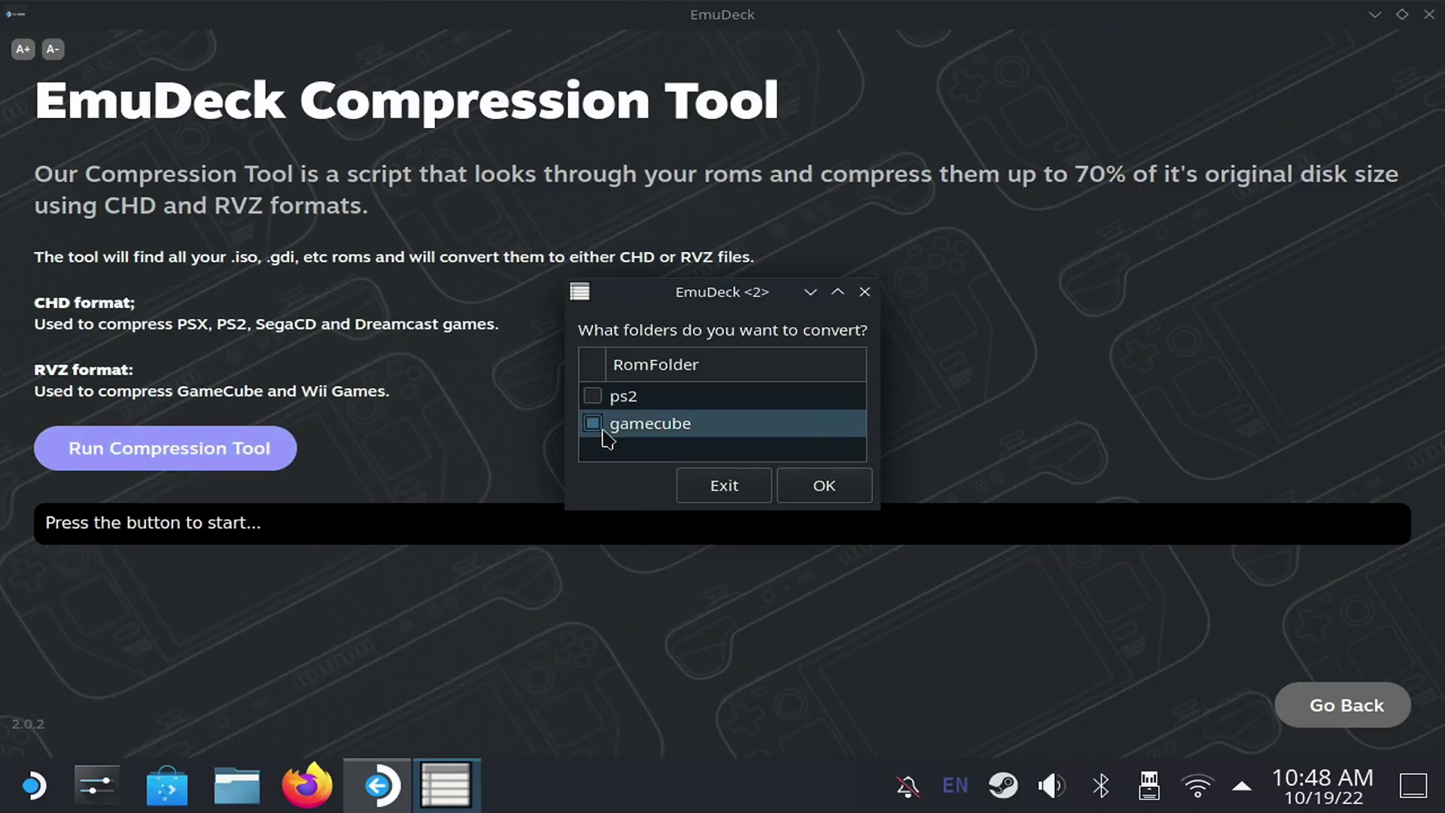
- Confirm the ps2 and gamecube folders for compression and scroll down the Tools & Stuff page
left_click(812, 490)
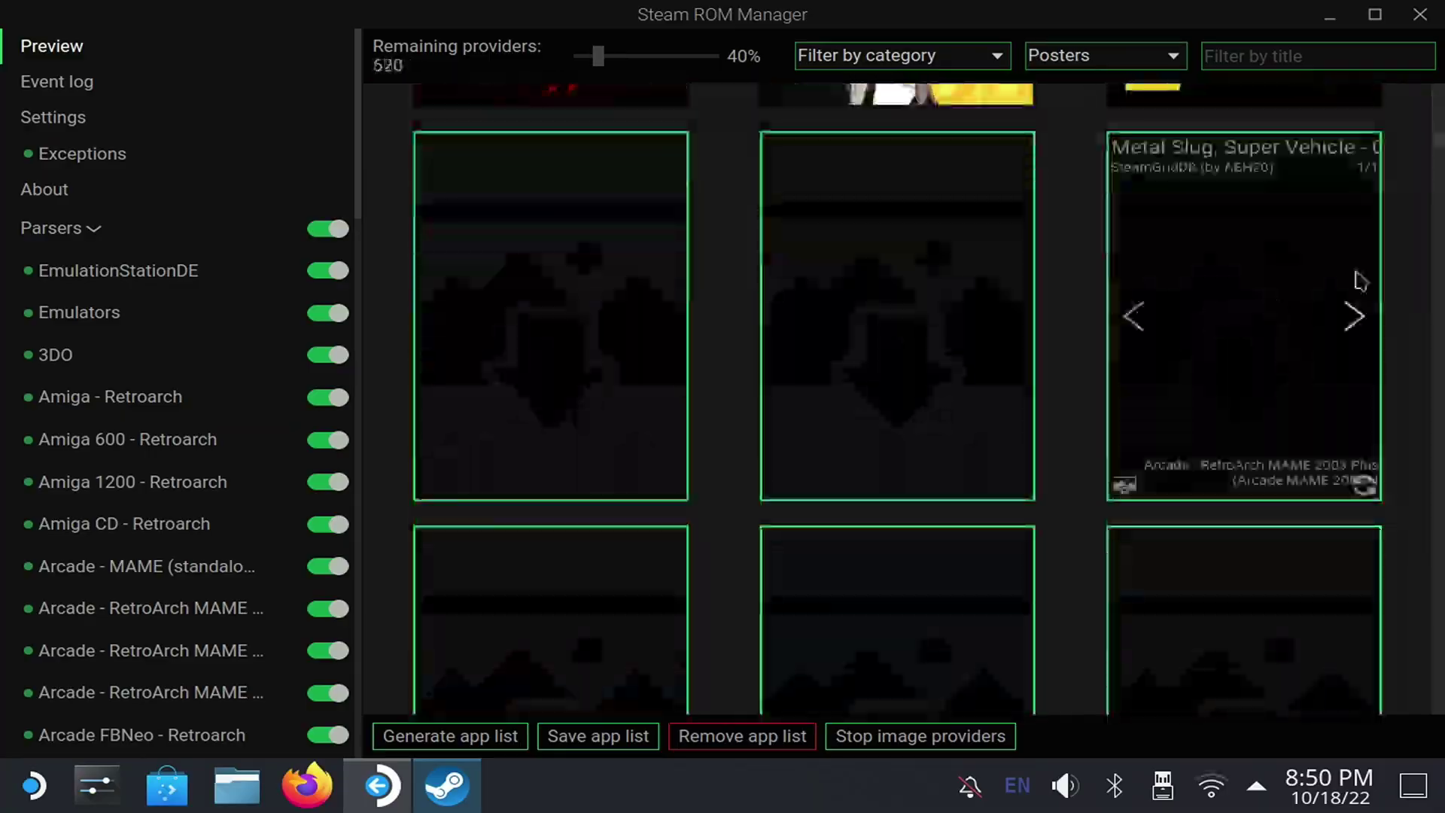
scroll(1409, 477, "down", 20)
scroll(1413, 356, "down", 20)
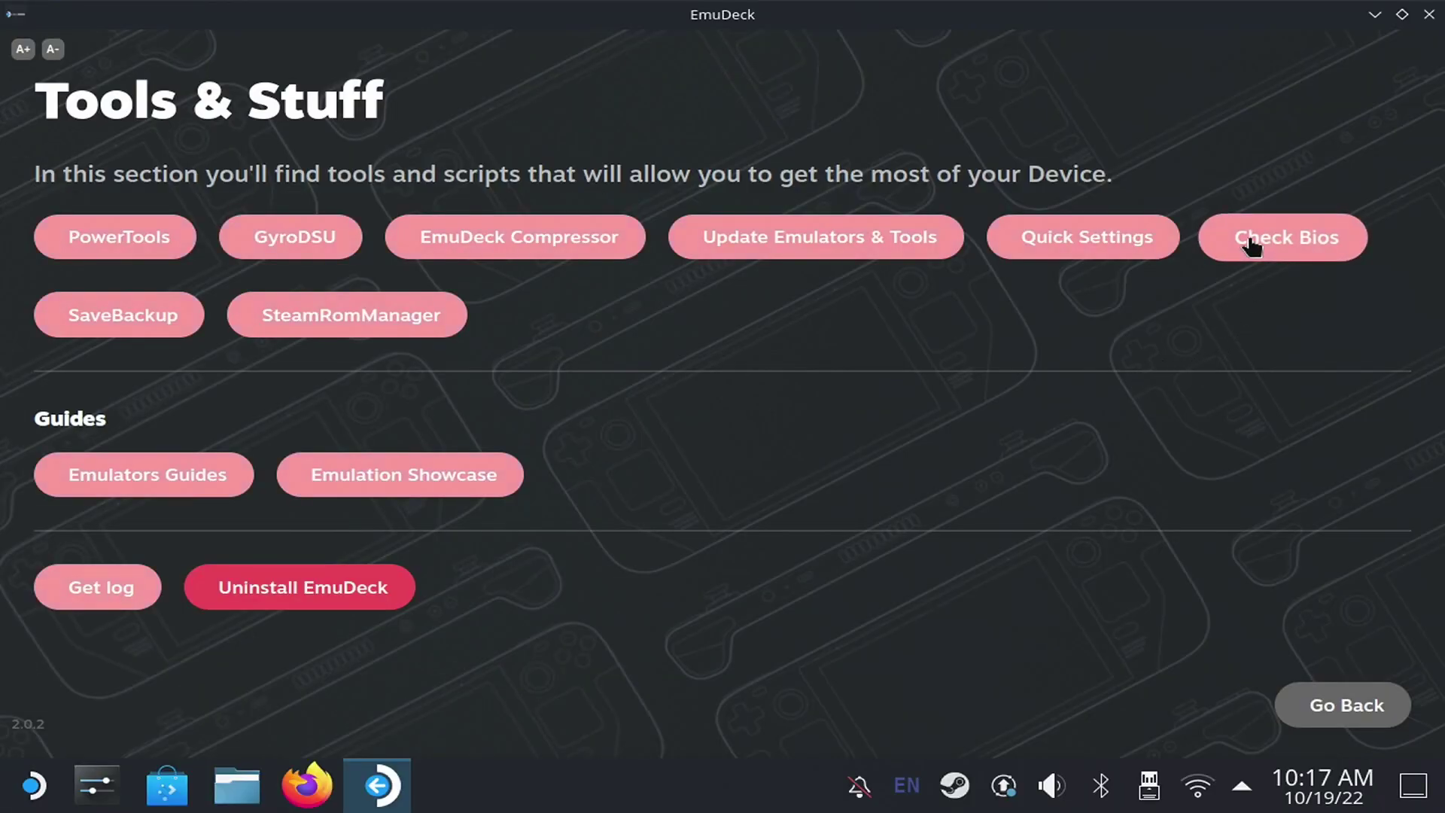
- Open the BIOS checker and create a new 'dc' folder inside the bios folder
left_click(1251, 244)
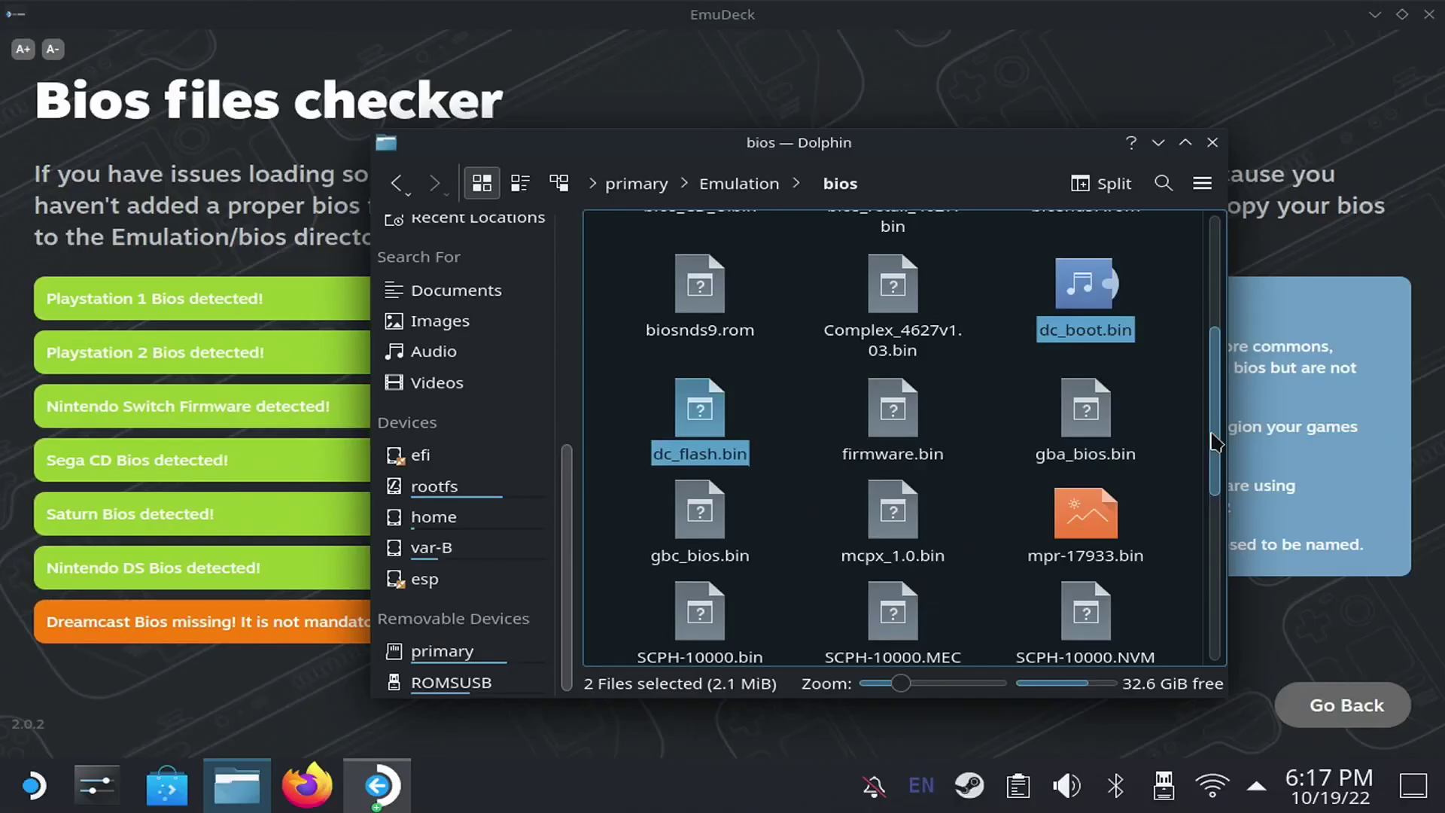
scroll(1064, 331, "up", 3)
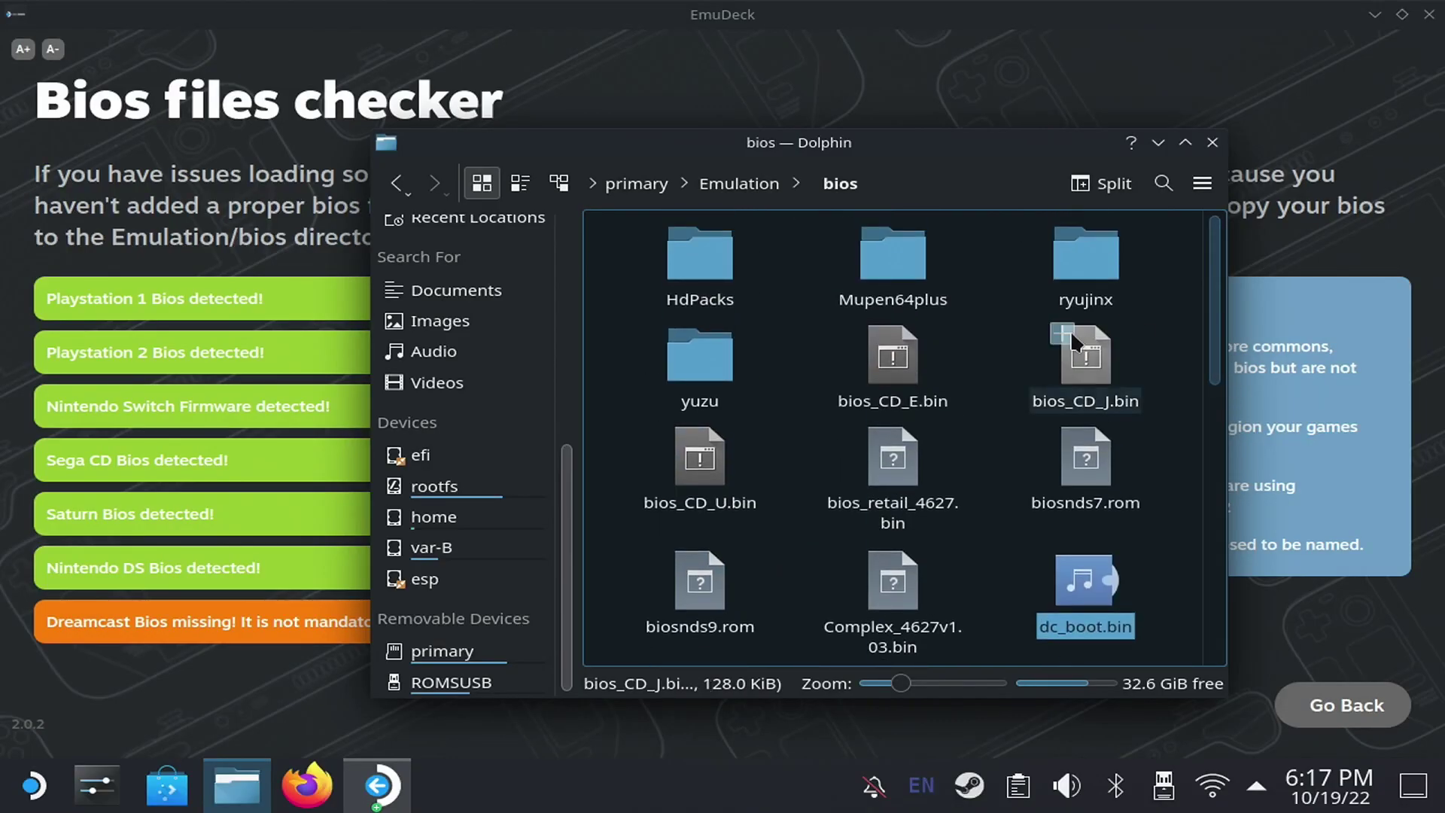
right_click(995, 366)
mouse_move(1076, 381)
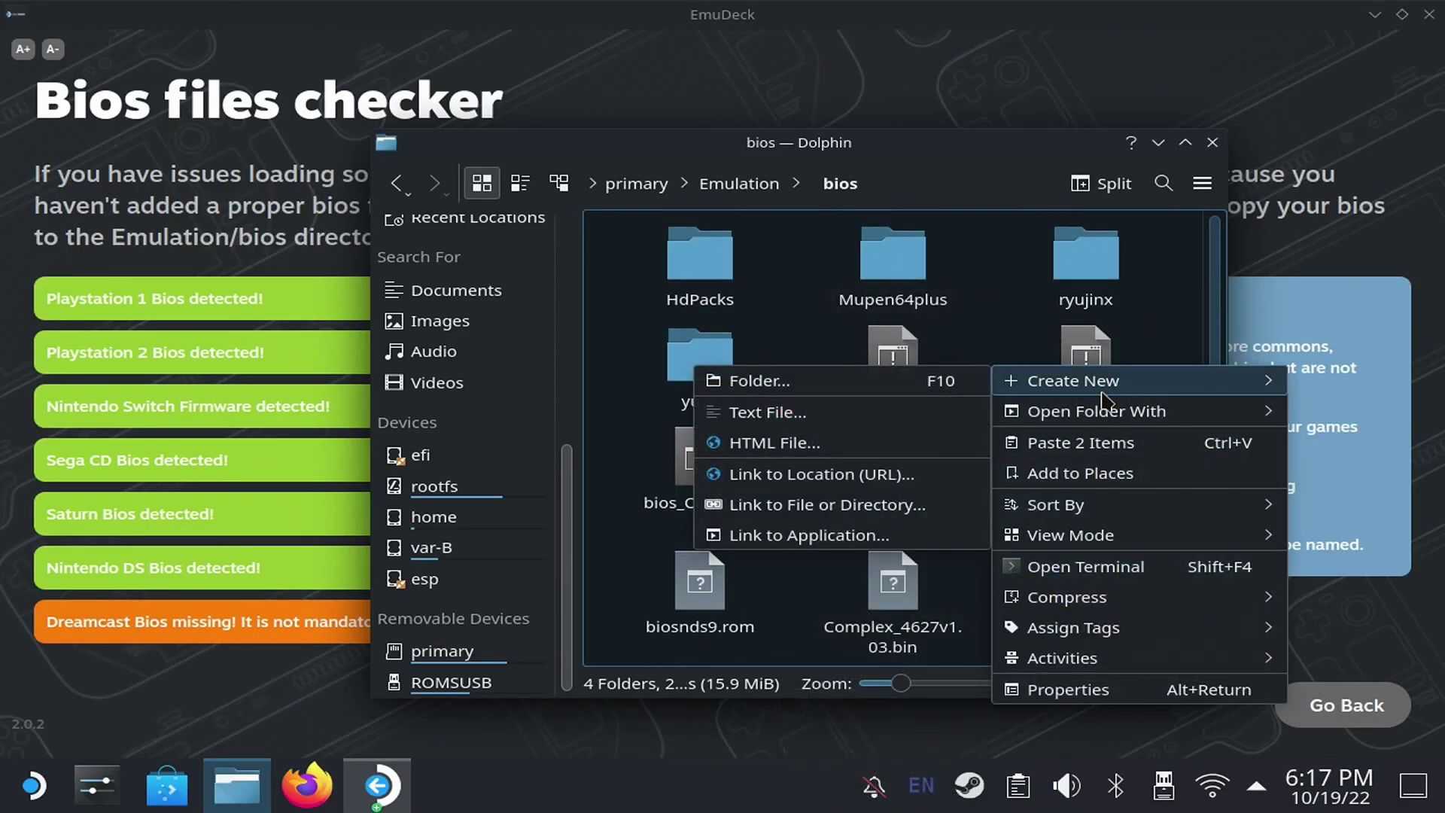
left_click(893, 376)
type("dc")
left_click(886, 422)
key("Return")
- Paste dc_boot.bin and dc_flash.bin into the dc folder and recheck the BIOS files
right_click(753, 307)
left_click(834, 384)
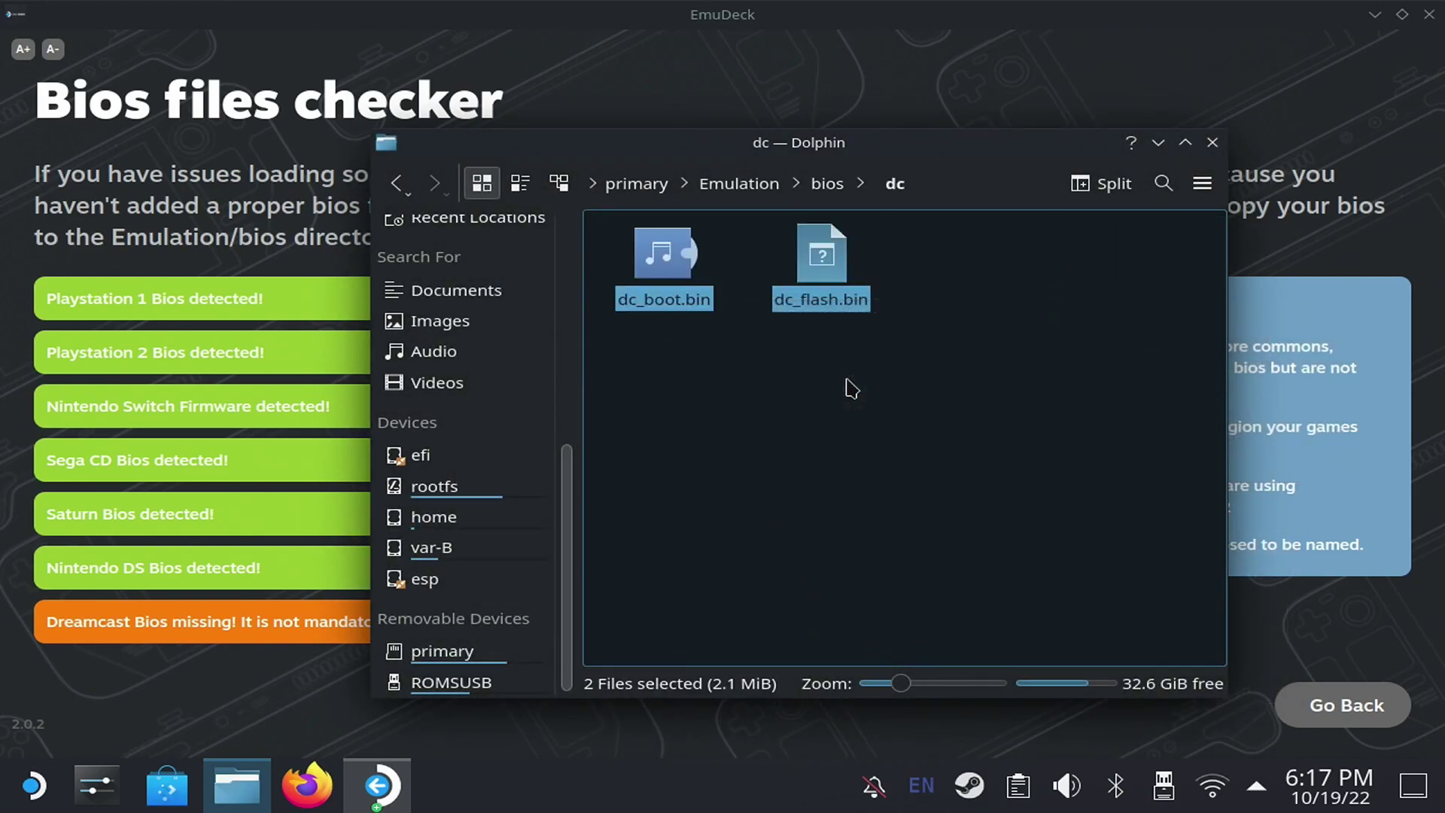
left_click(852, 387)
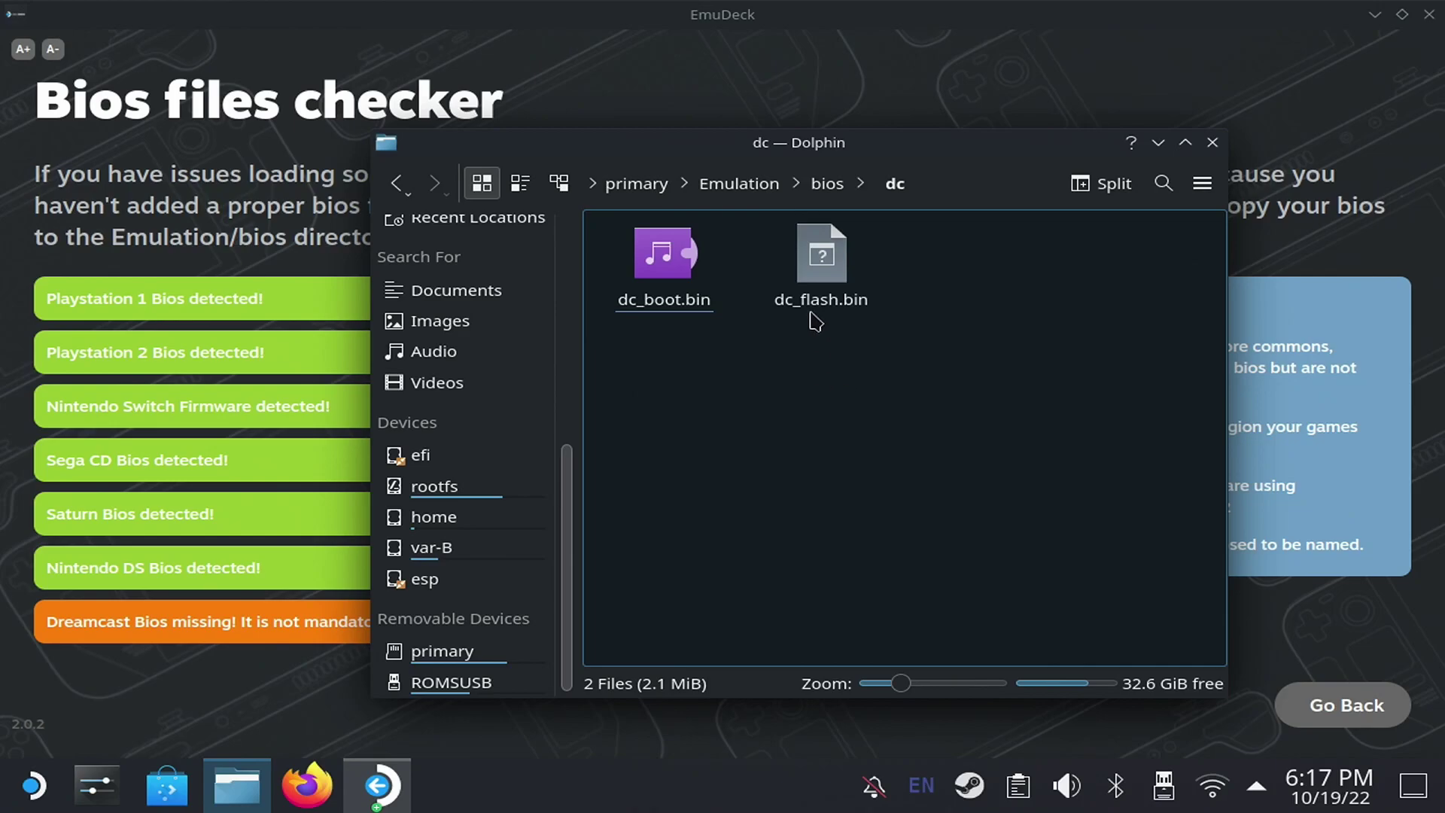
left_click(787, 61)
left_click(937, 616)
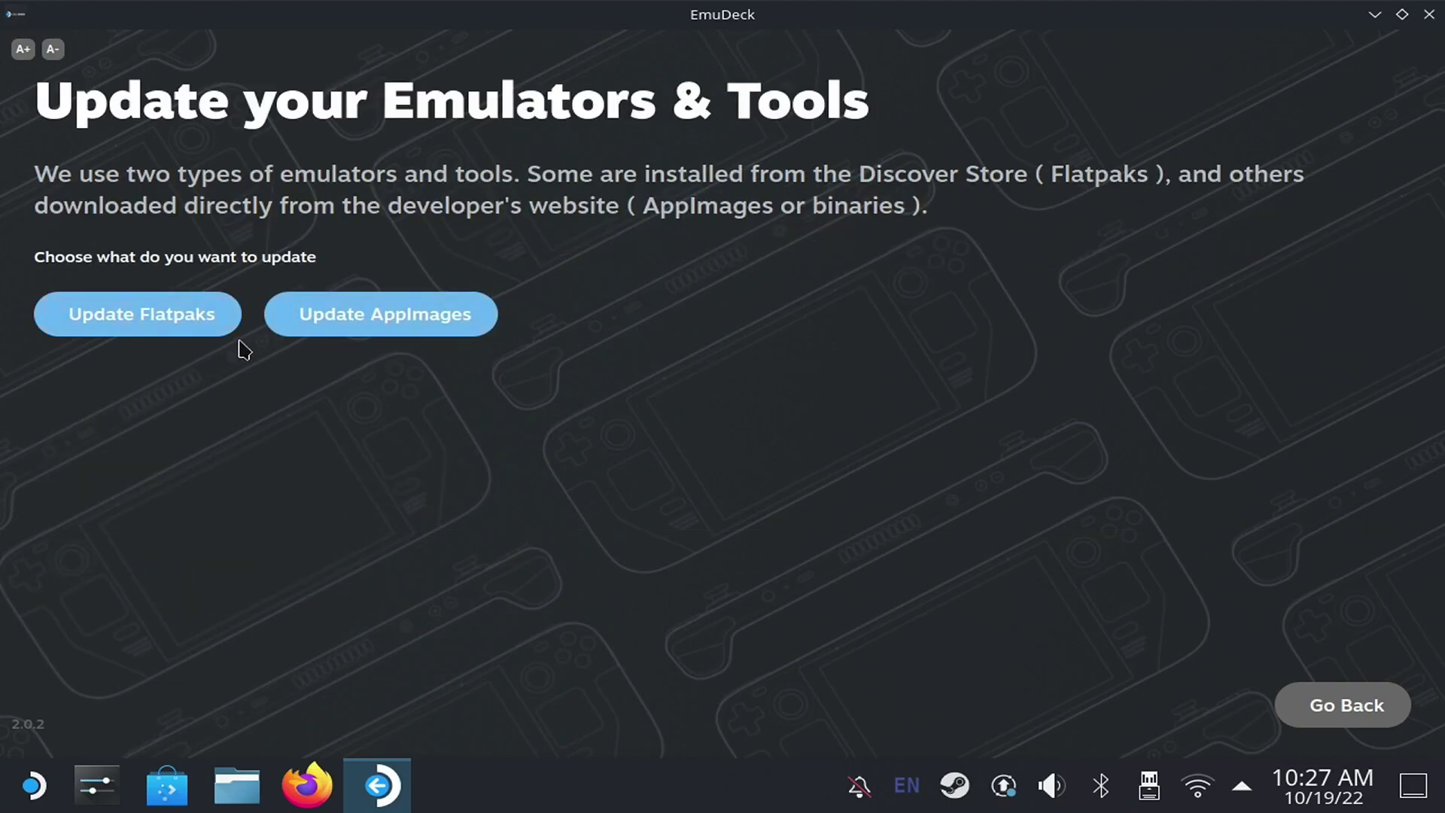
- Update all listed Flatpak emulators, including RetroArch, RPCS3 and Dolphin
left_click(193, 322)
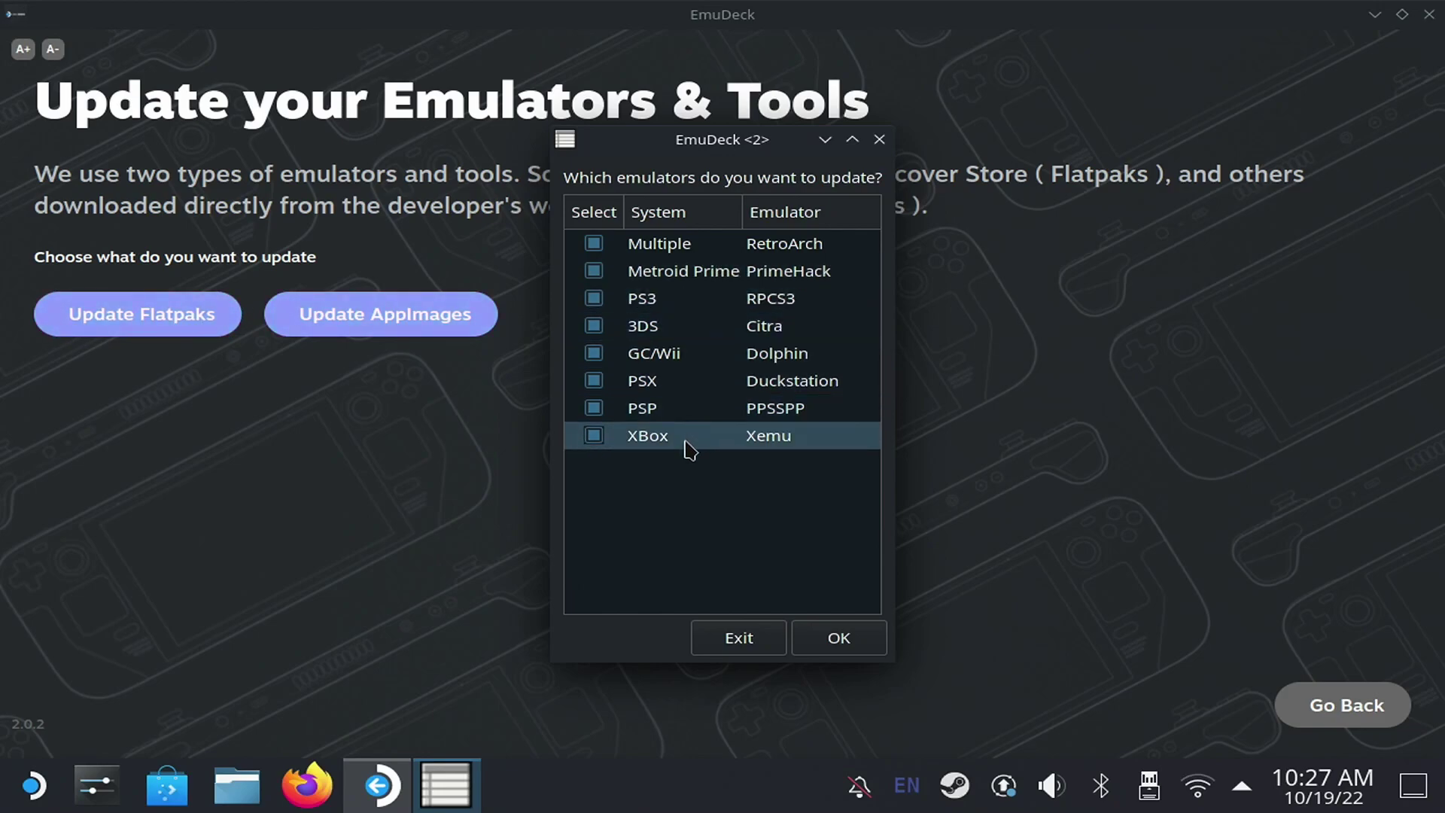
left_click(840, 639)
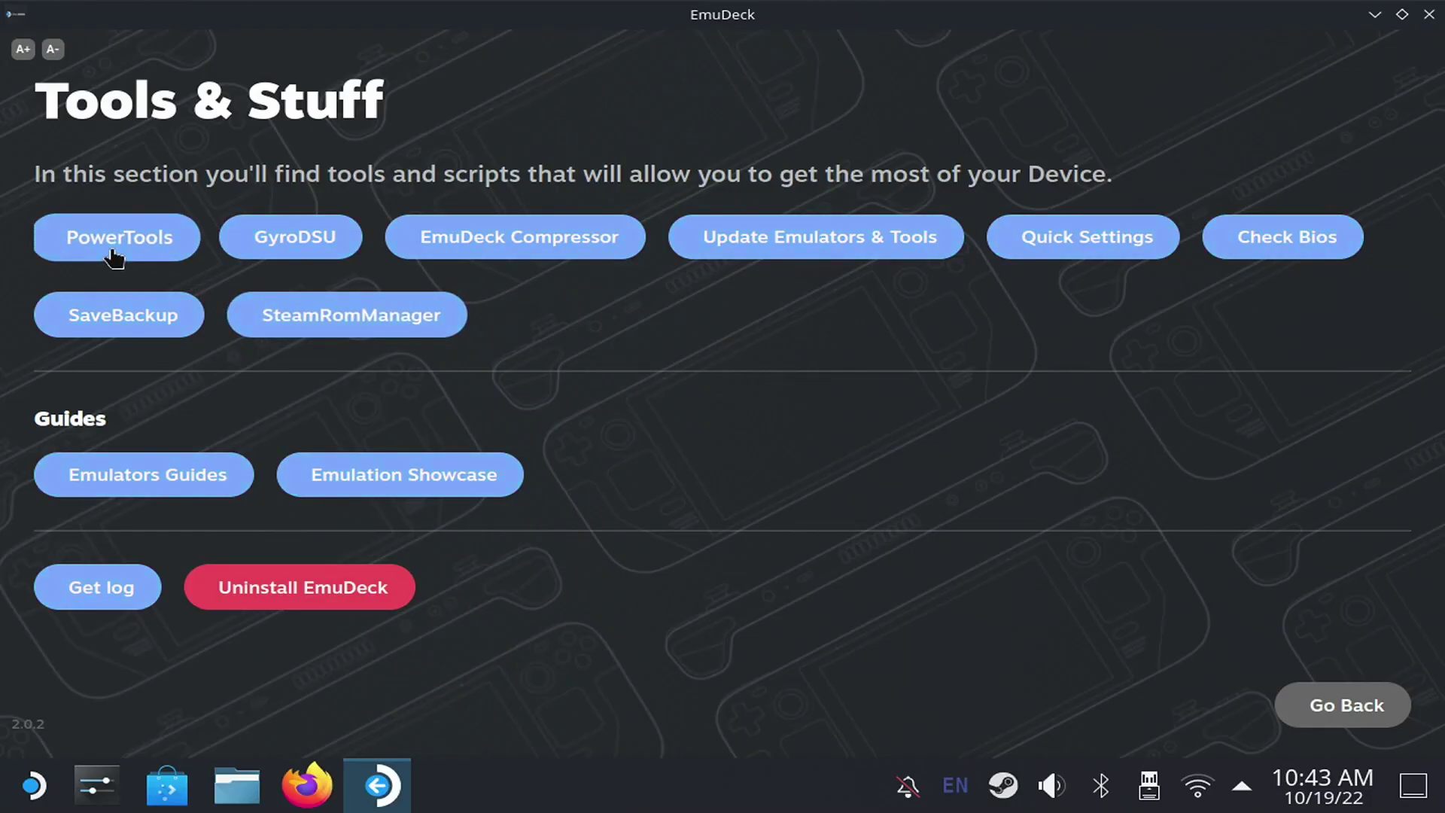
- Create the sudo password and install the PowerTools plugin
left_click(117, 238)
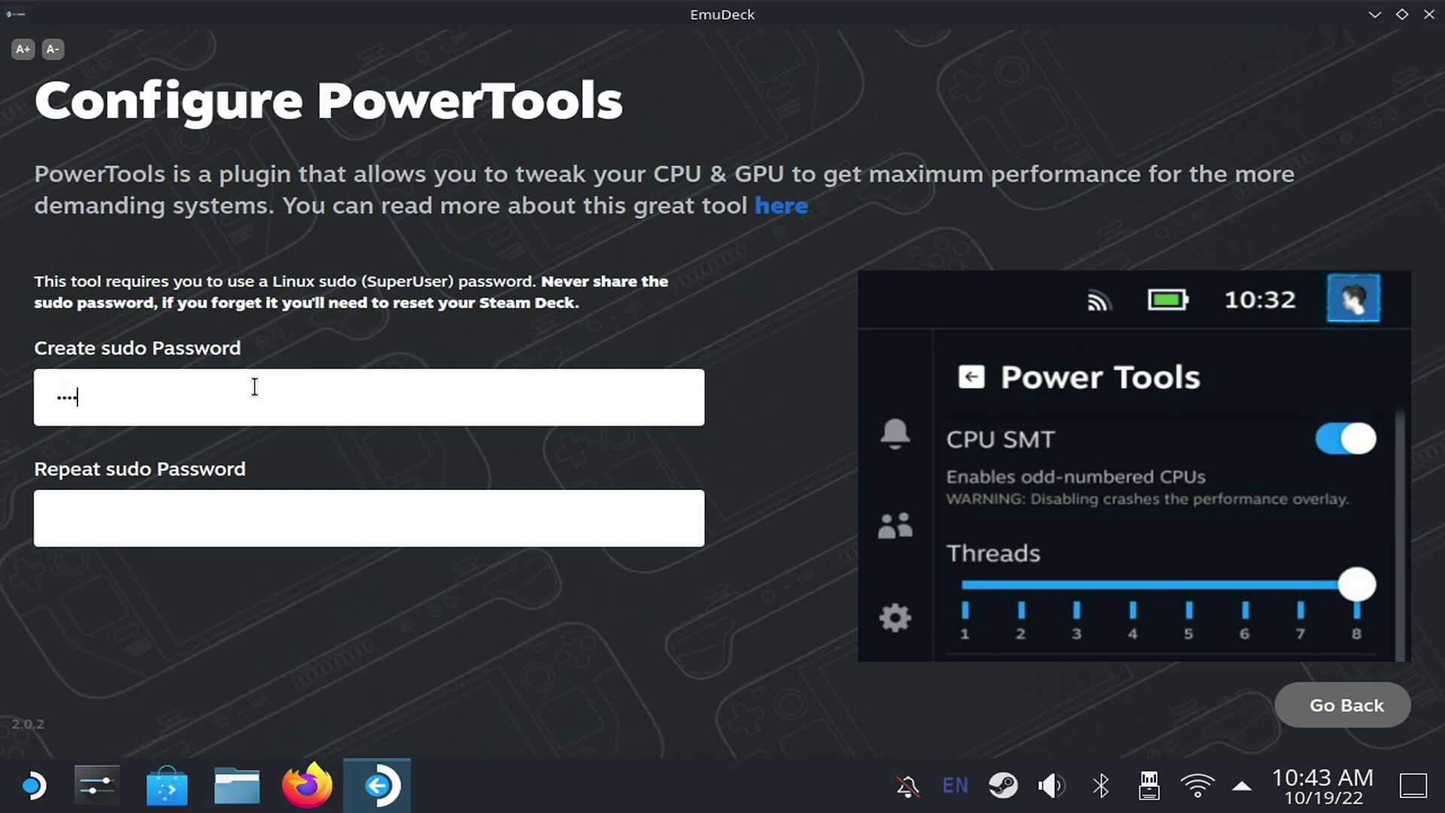
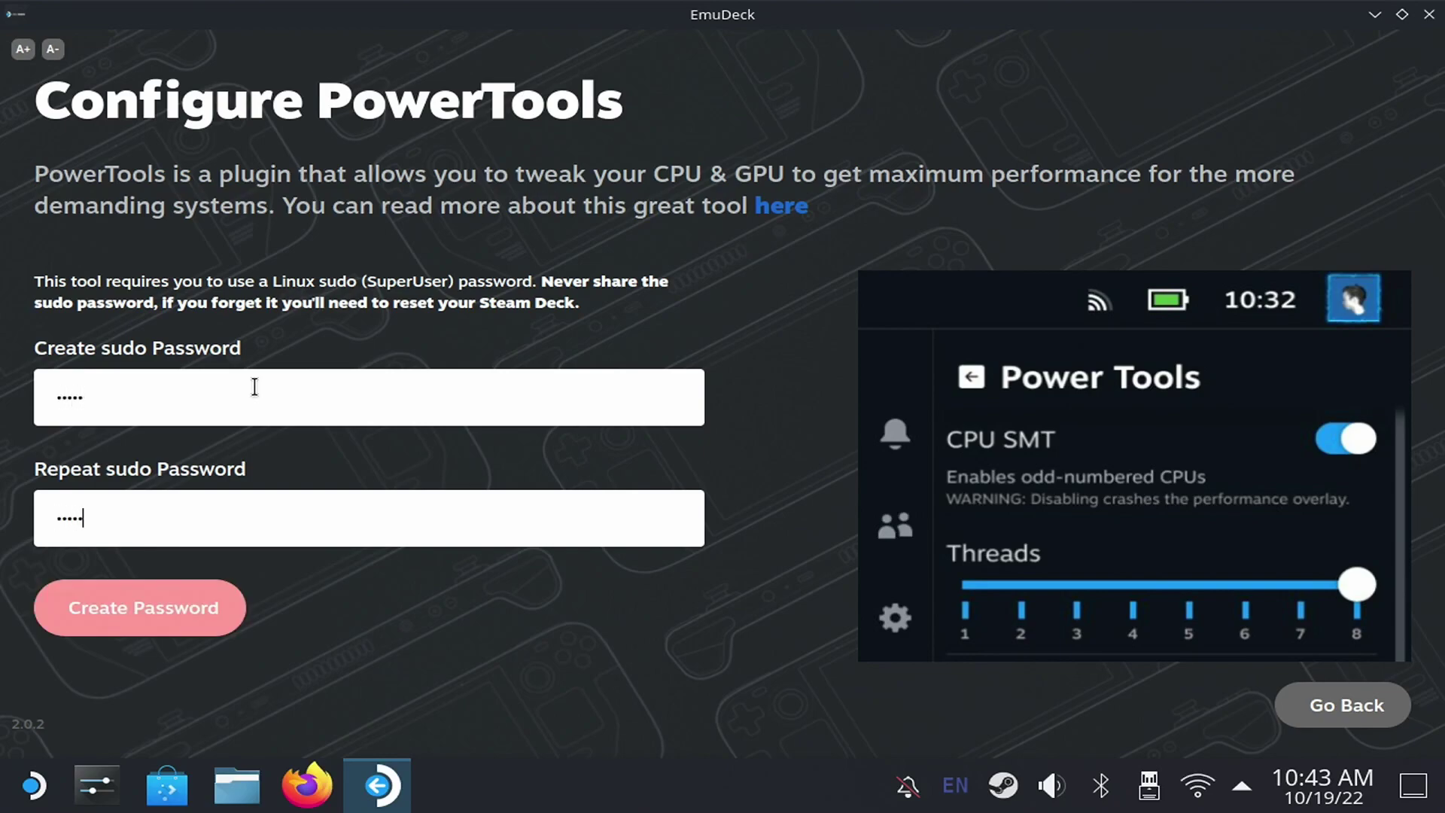
left_click(179, 627)
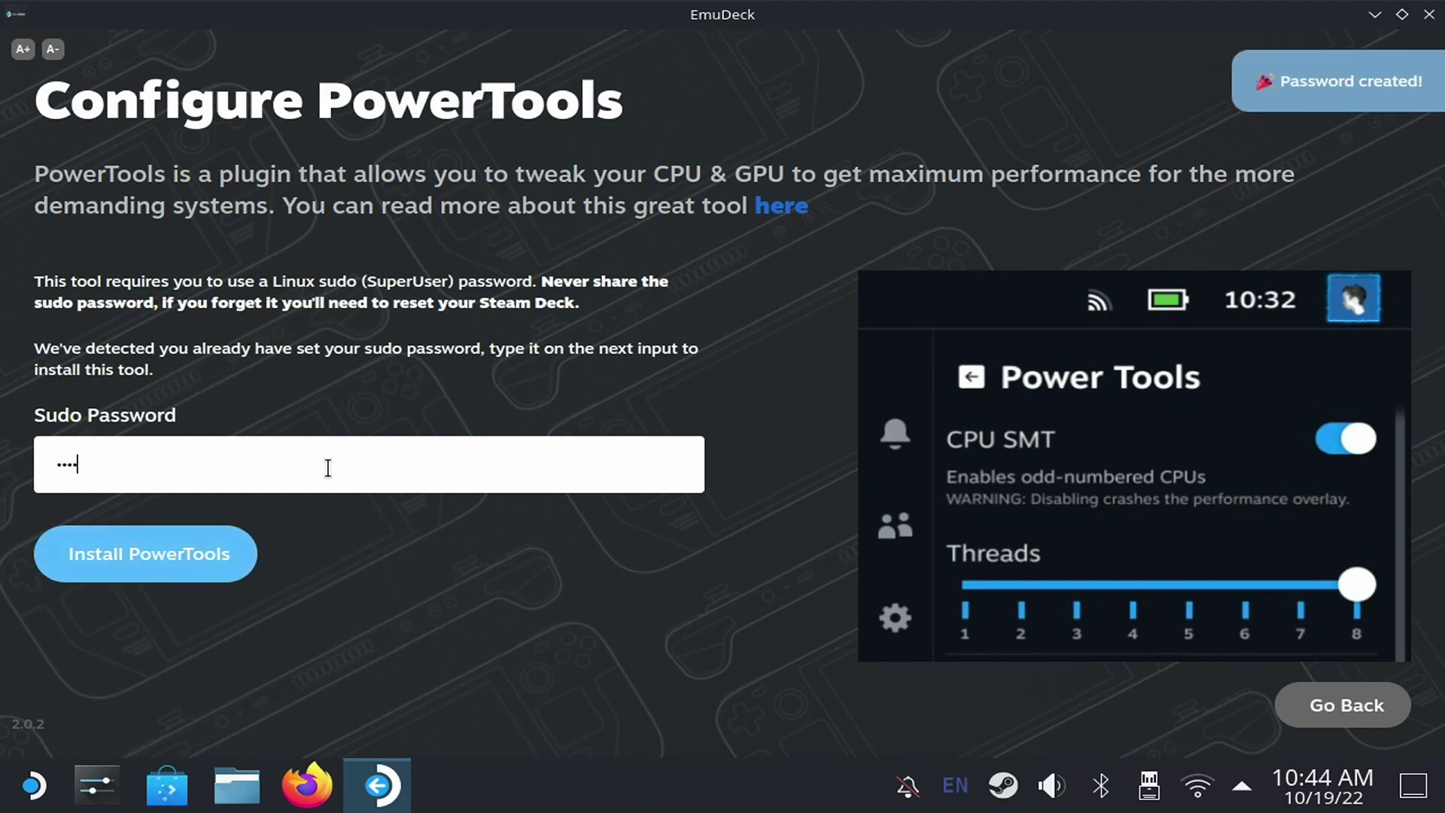
left_click(200, 576)
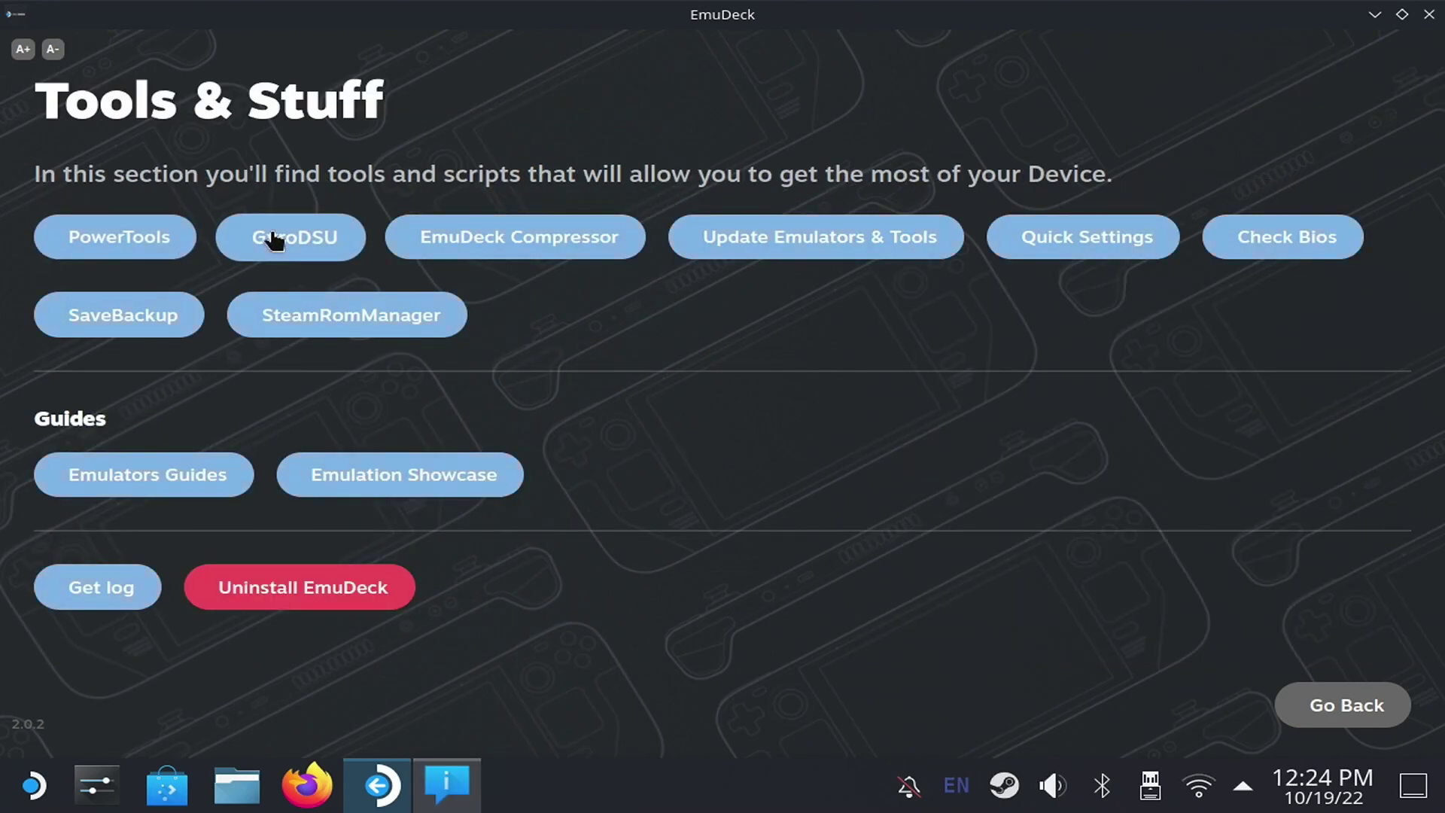
- Enter the sudo password and install the GyroDSU plugin for Cemu gyroscope support
left_click(276, 239)
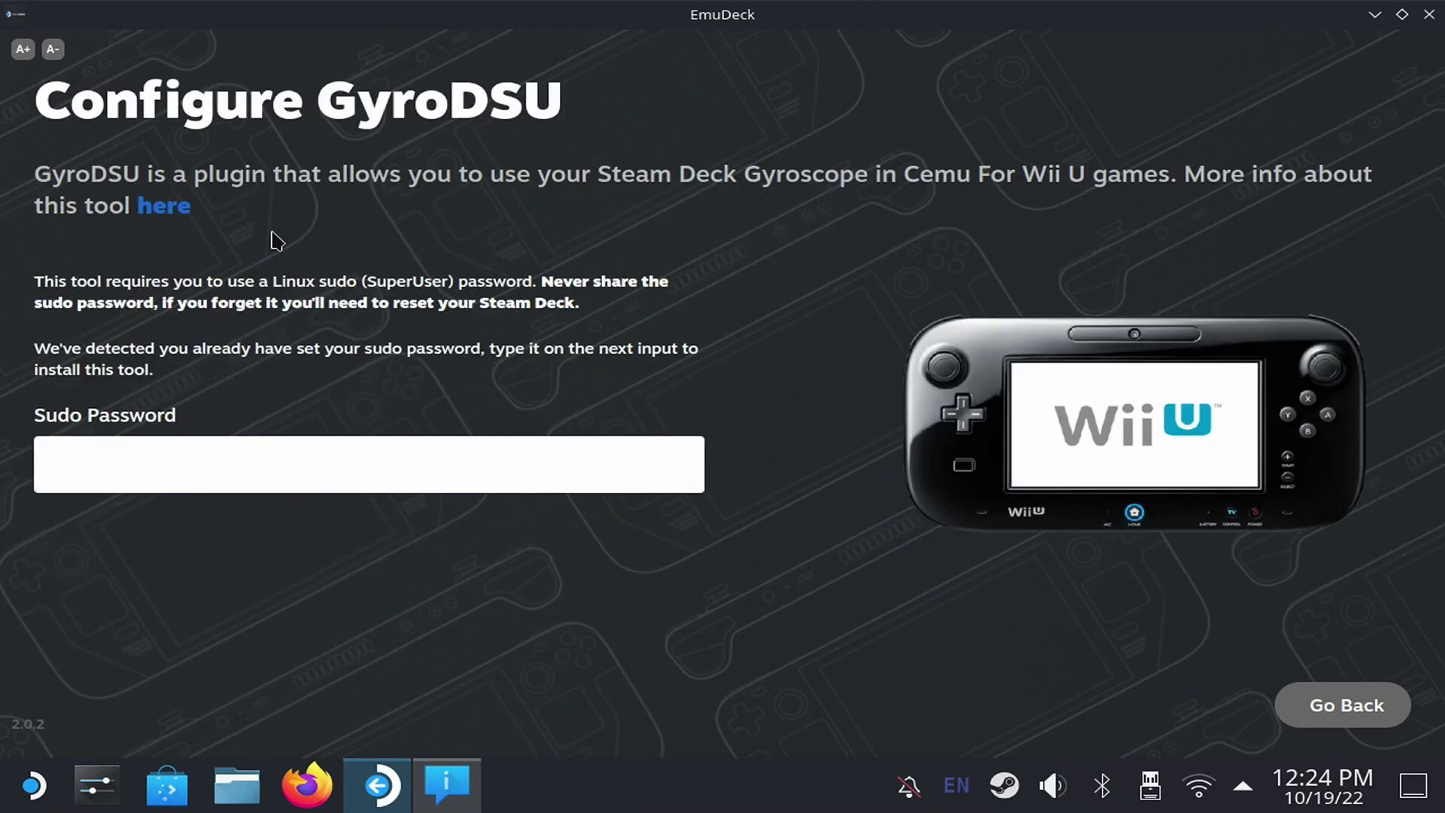
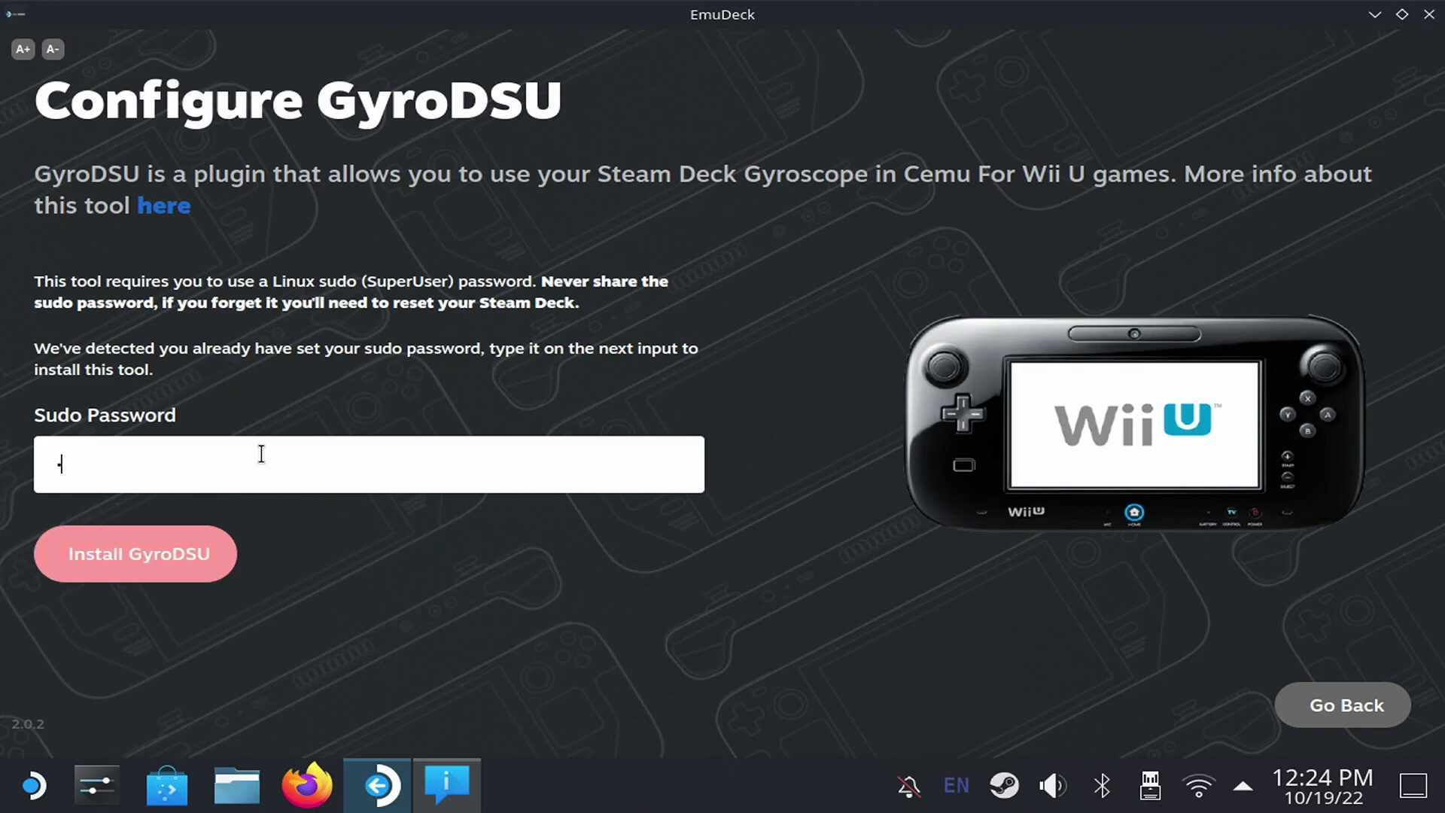
left_click(158, 560)
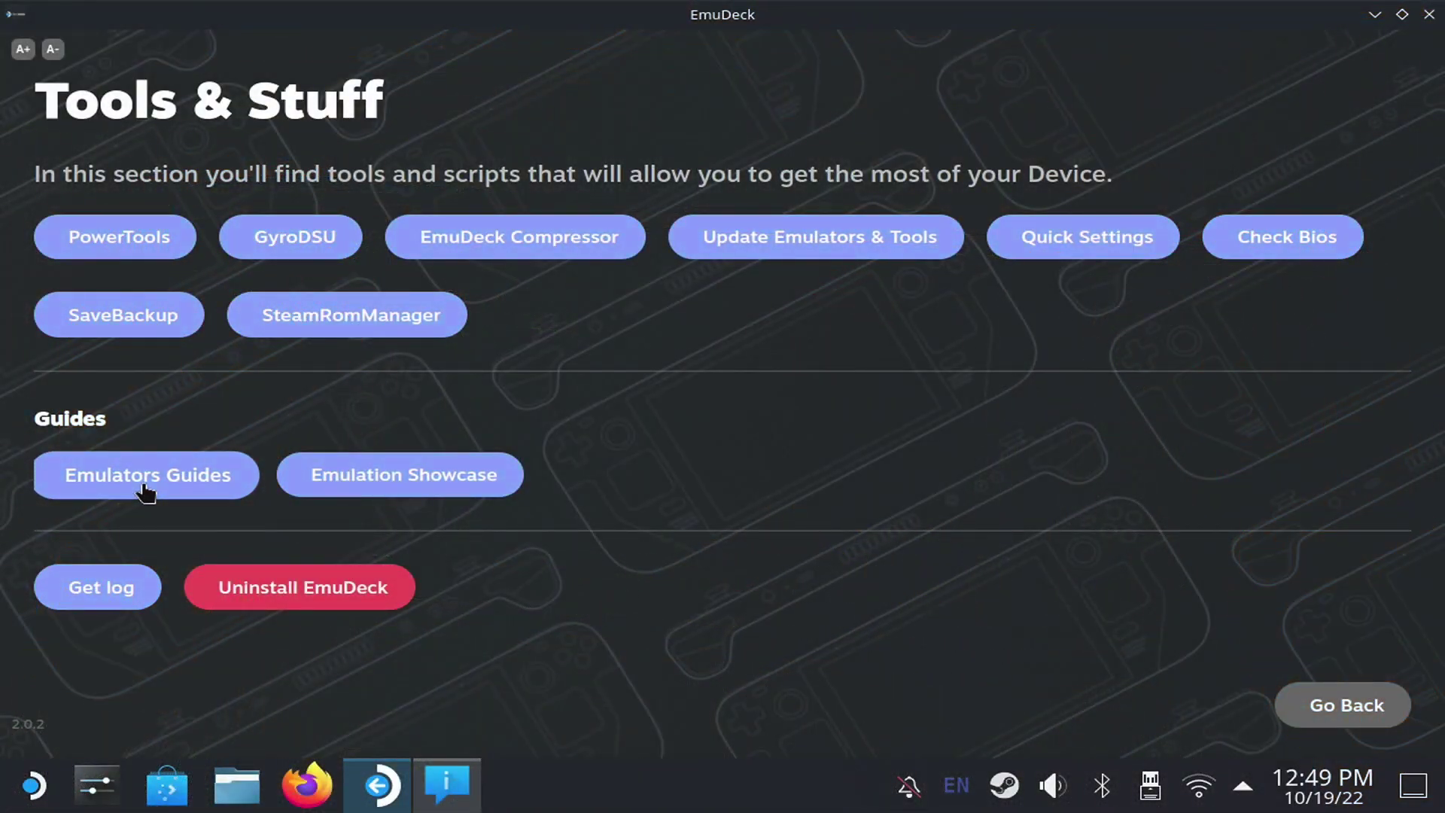
- Open the emulator guides and view the Cemu guide, then the Dolphin guide
left_click(147, 487)
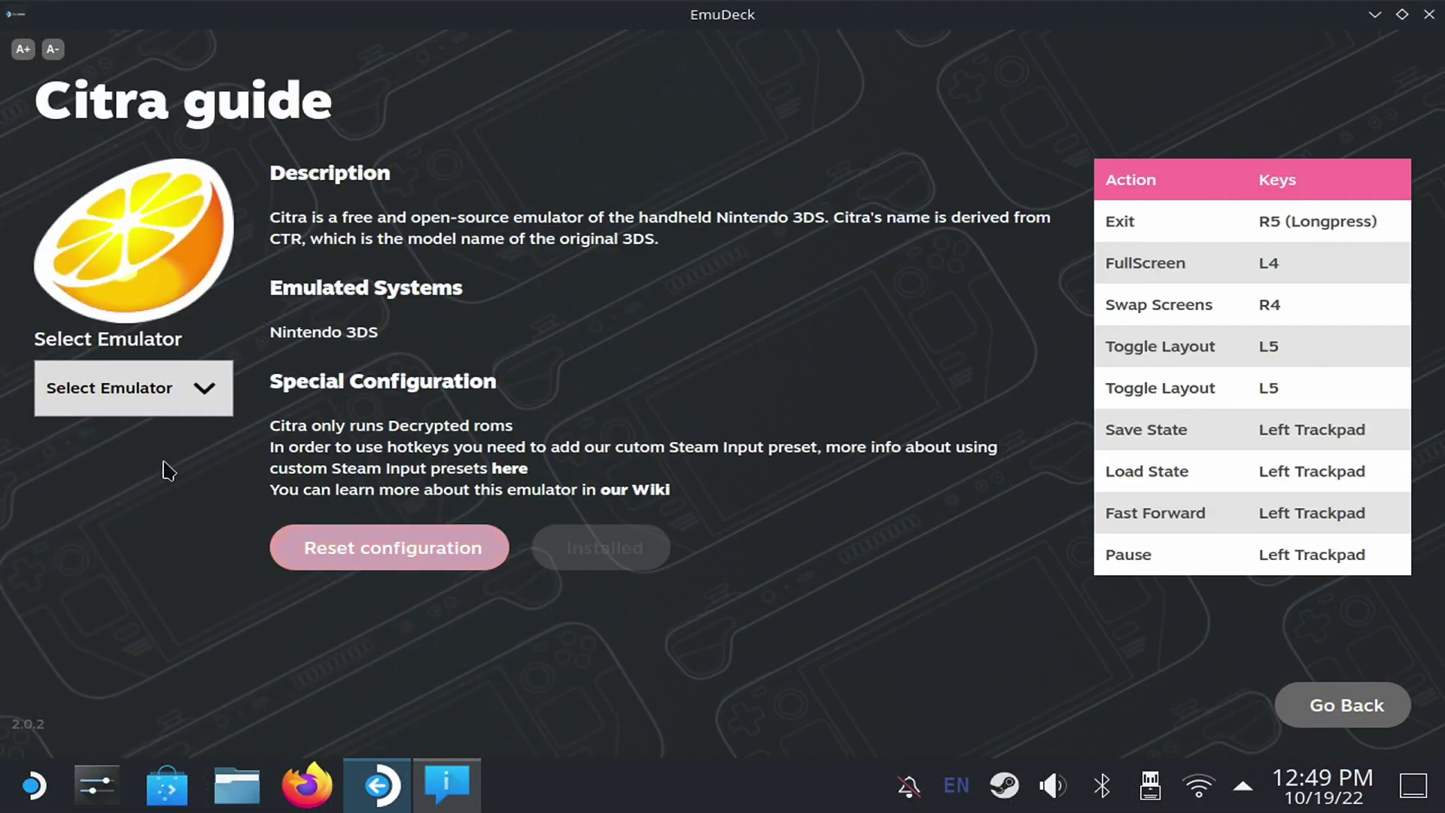
left_click(174, 407)
left_click(134, 59)
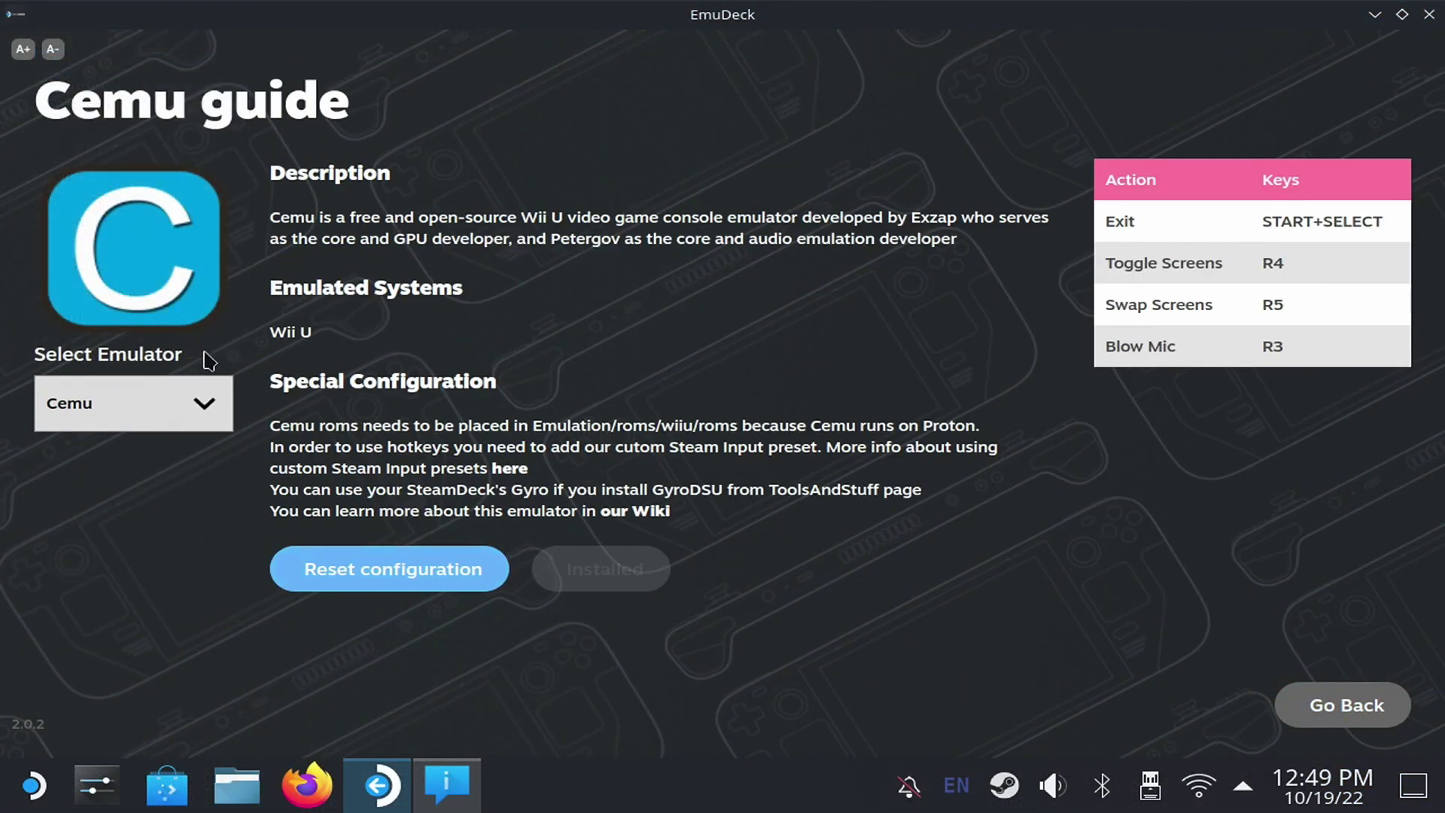
left_click(168, 397)
key("Down")
key("Return")
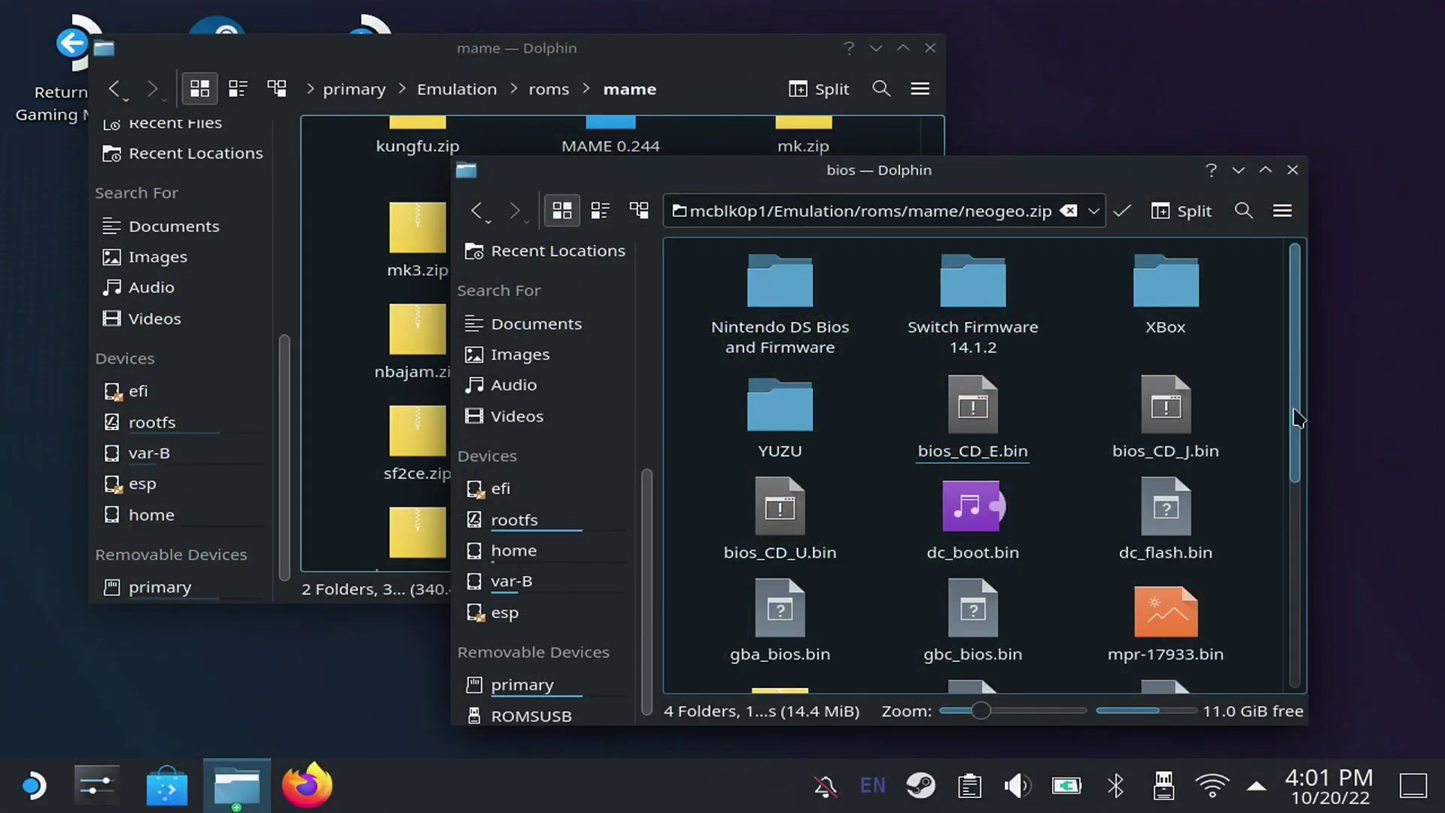
- Drop neogeo.zip from the bios window onto the mame ROMs window as a copy
left_click_drag(1296, 416, 1296, 560)
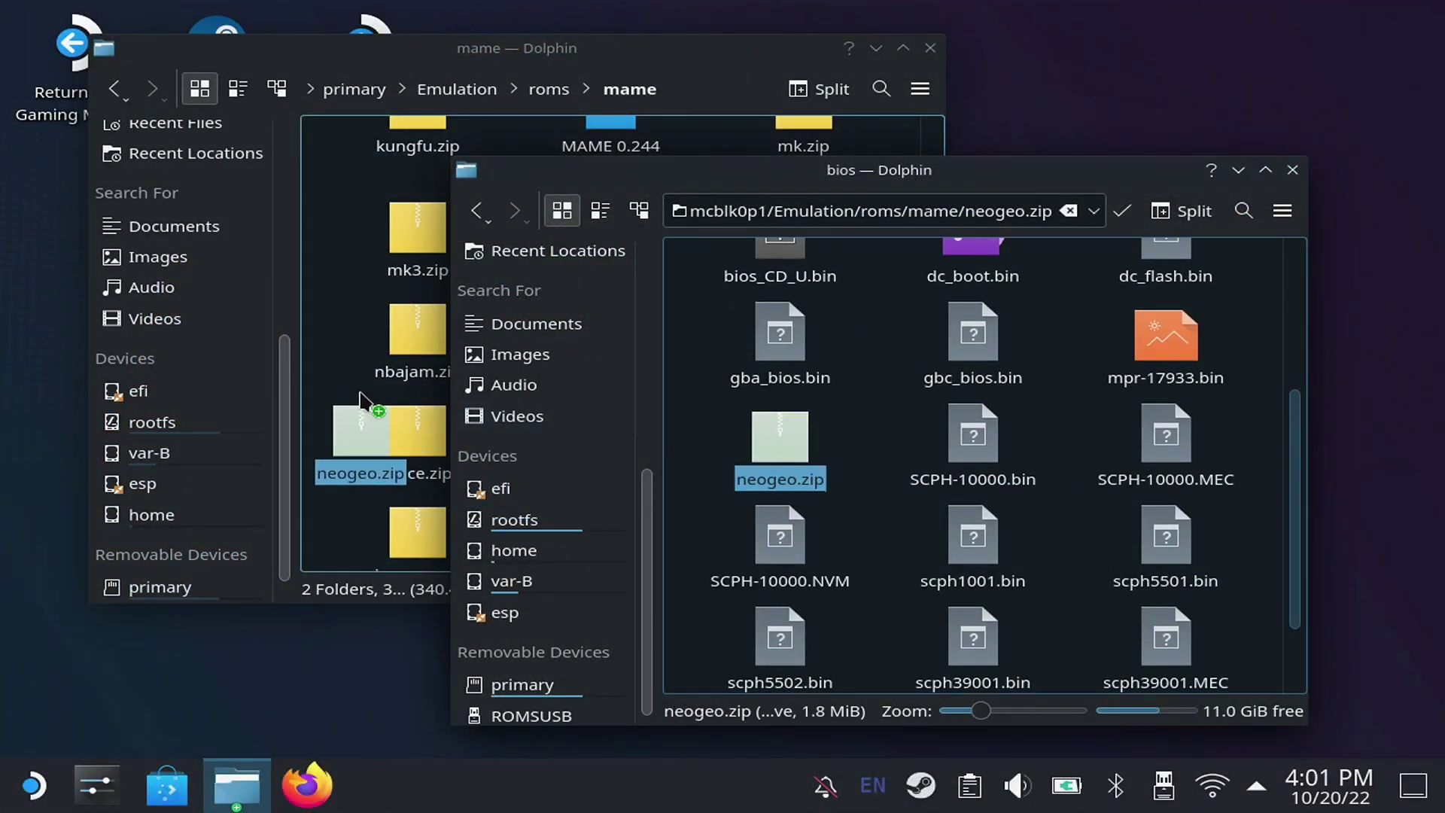
left_click(436, 437)
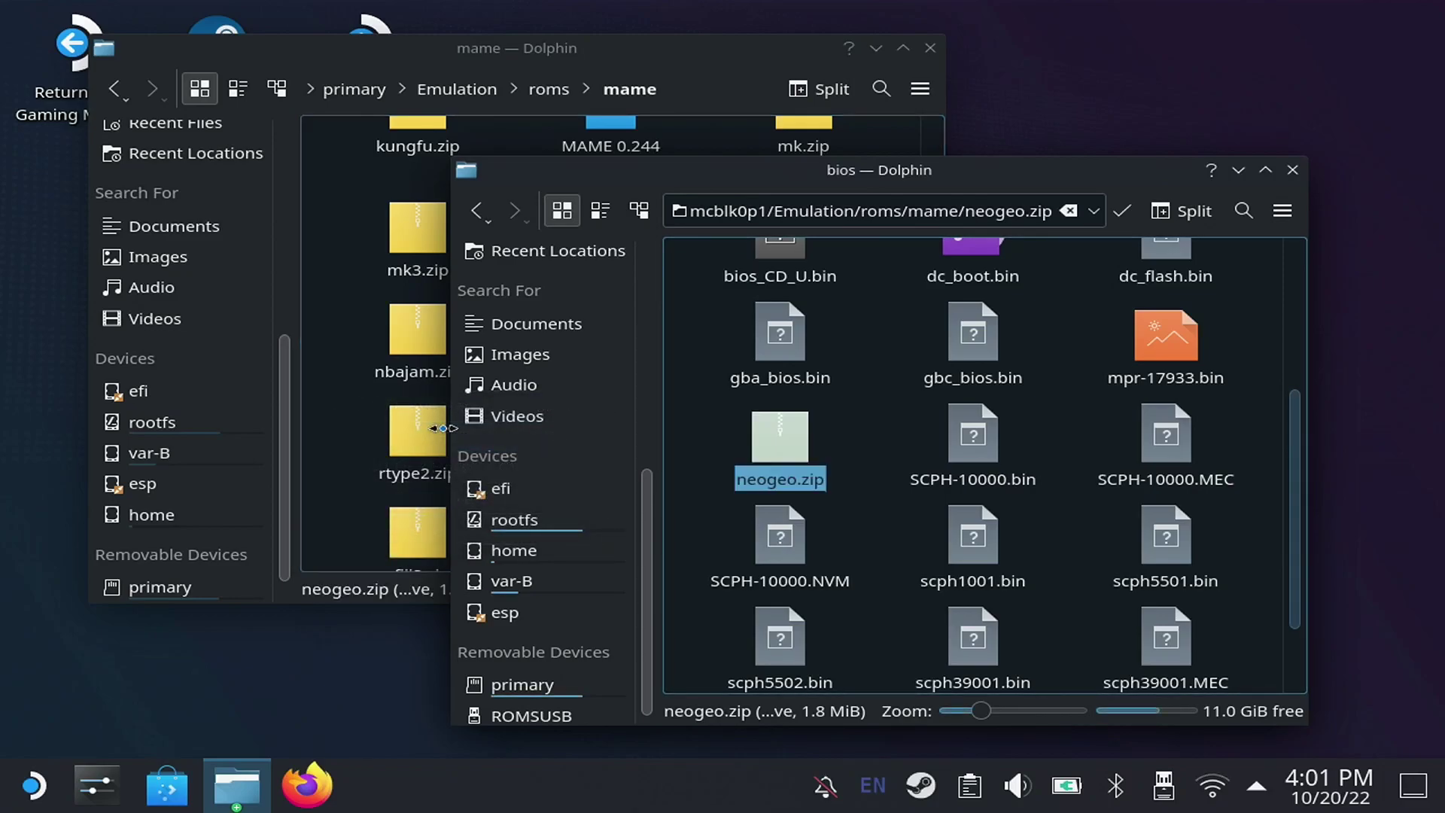
left_click(346, 442)
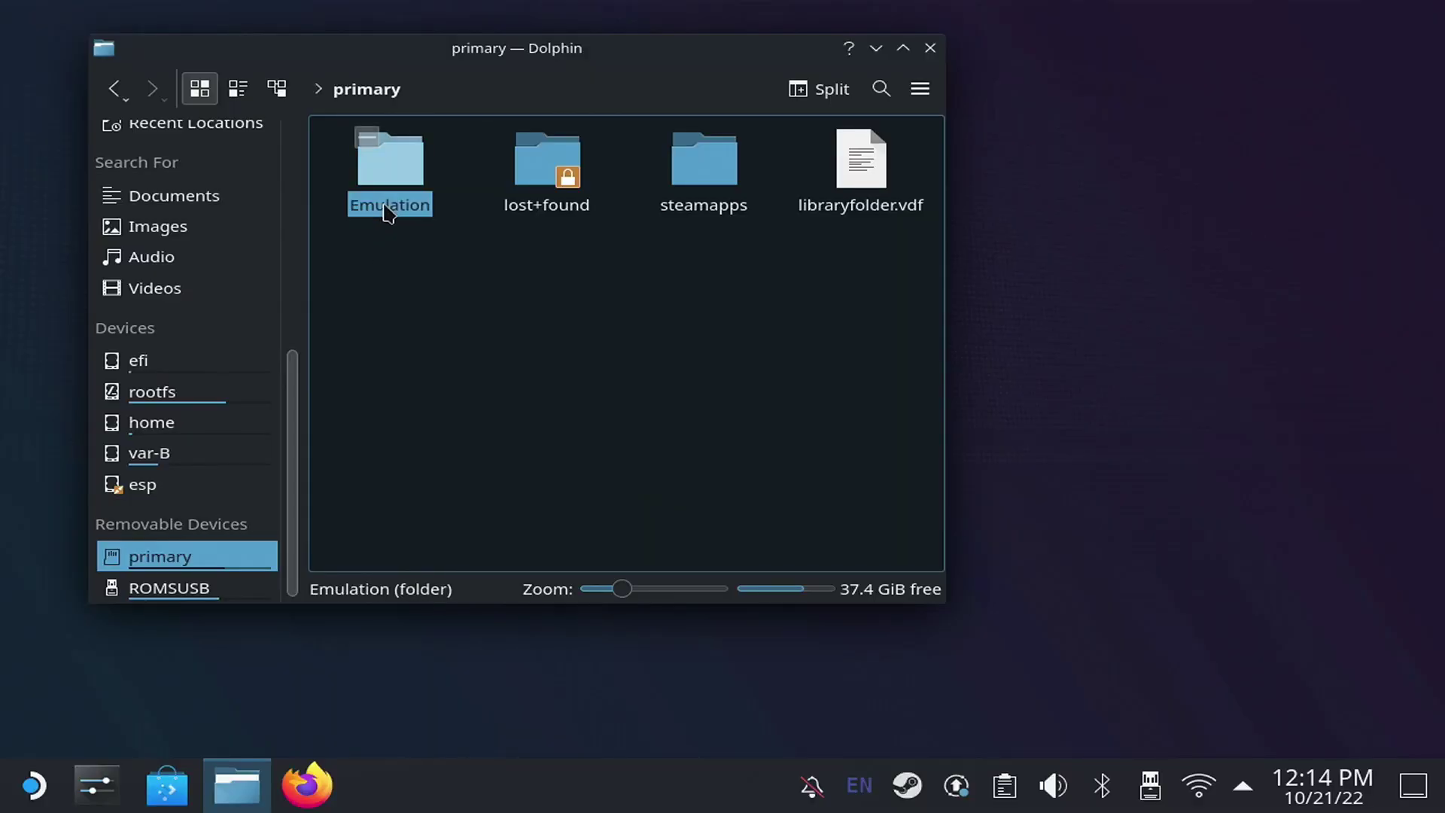
- Navigate to Emulation/roms/wiiu/roms on the primary SD card
double_click(387, 211)
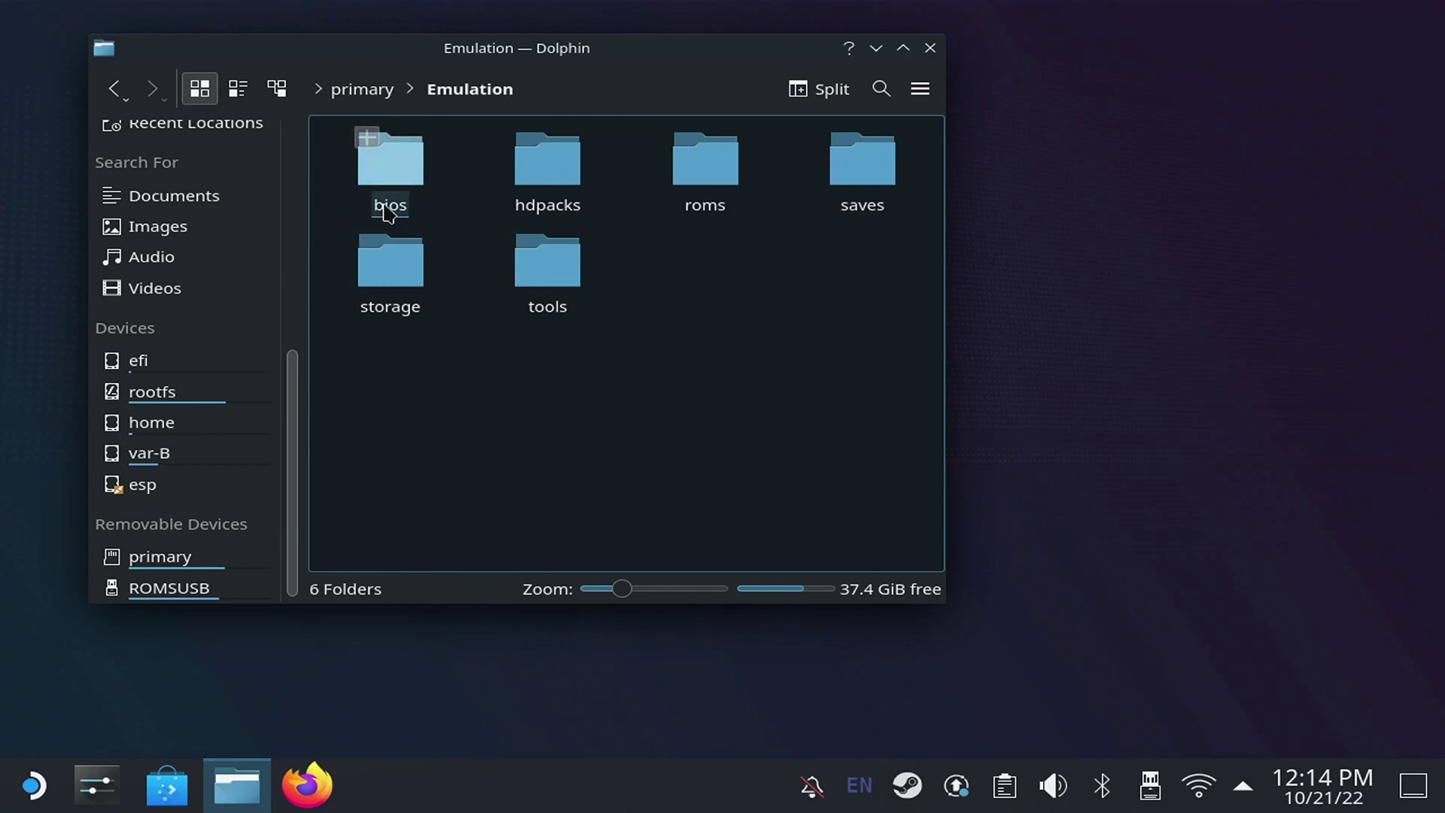
double_click(721, 184)
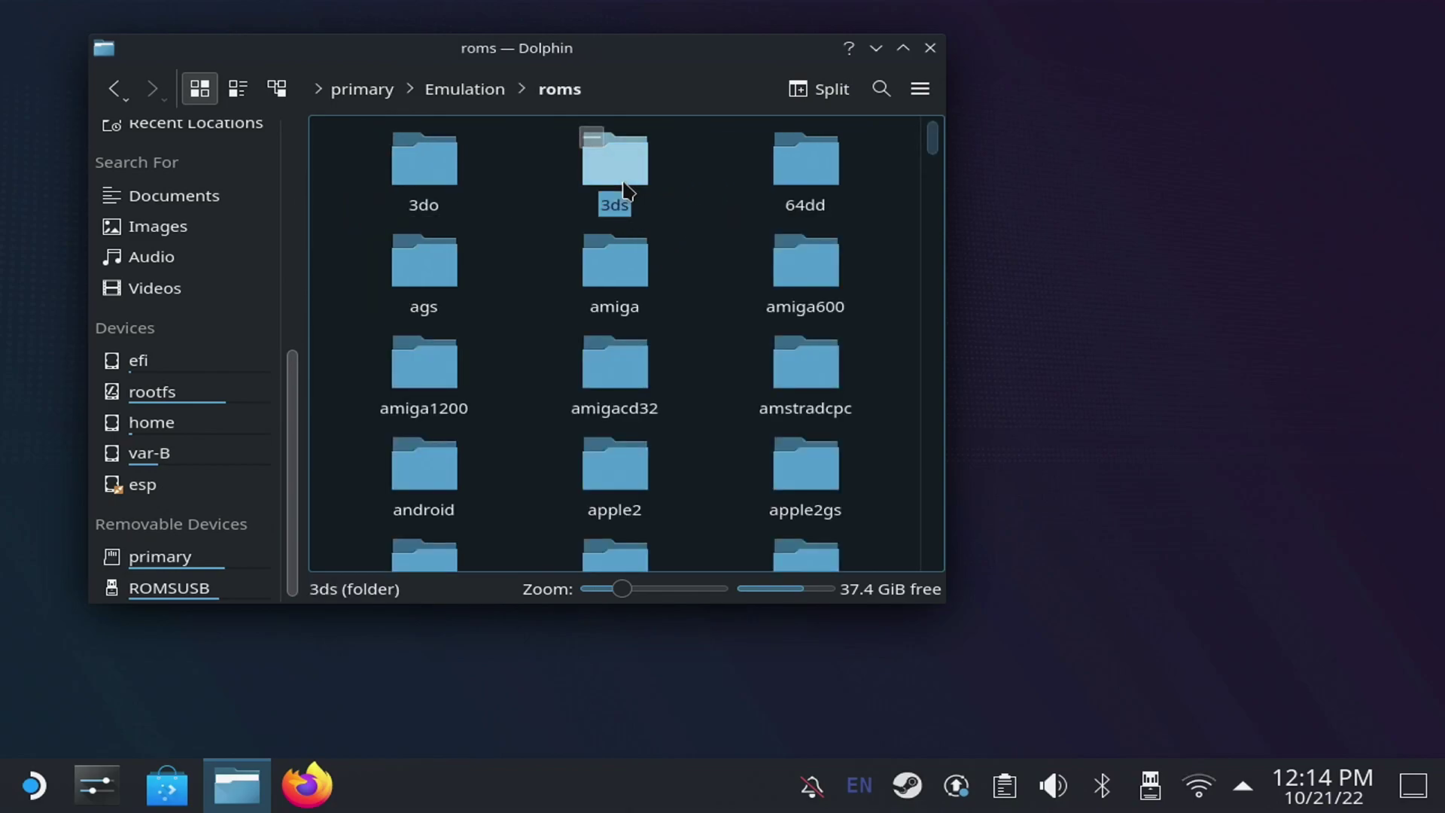
type("wii")
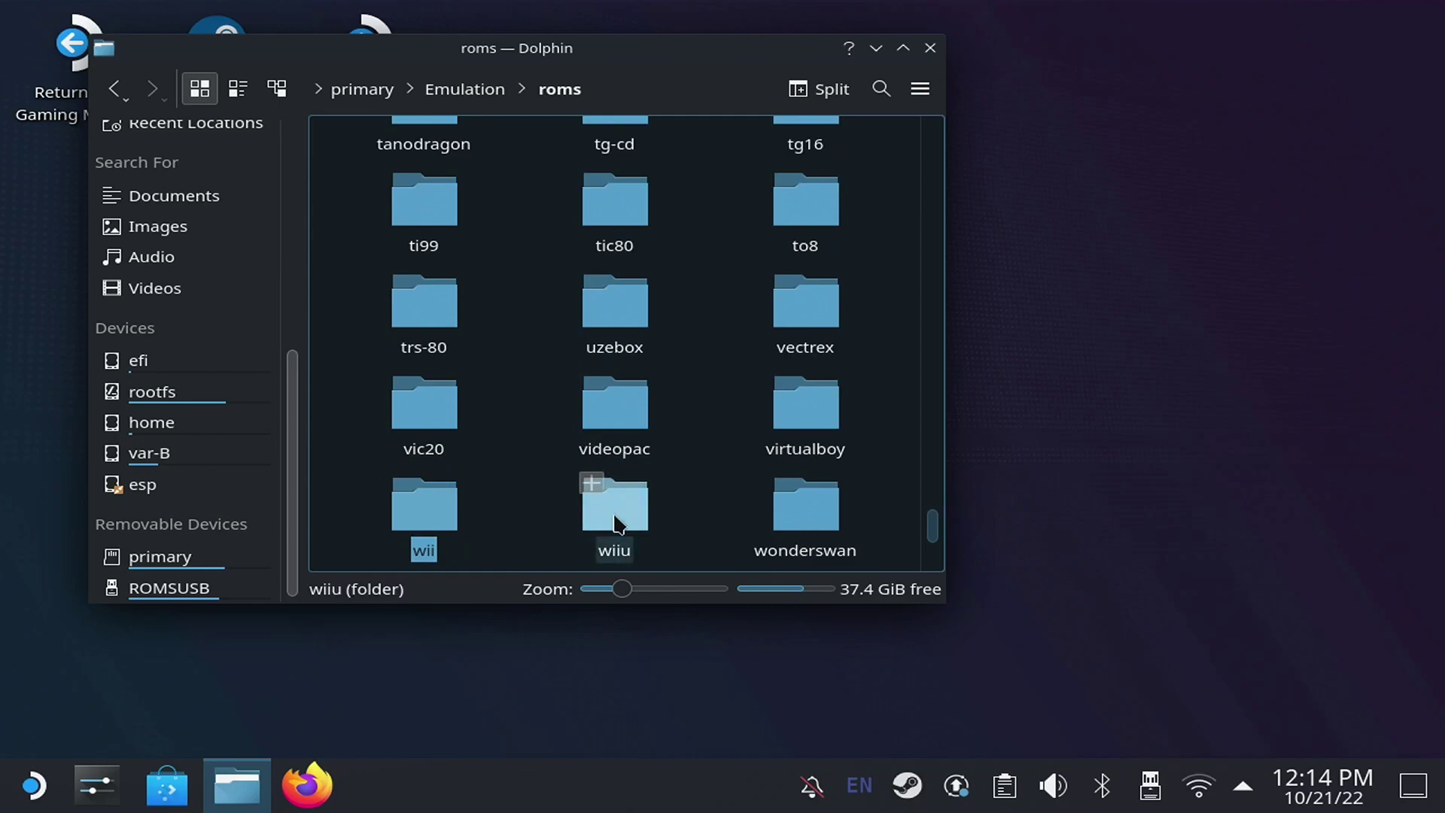
double_click(616, 519)
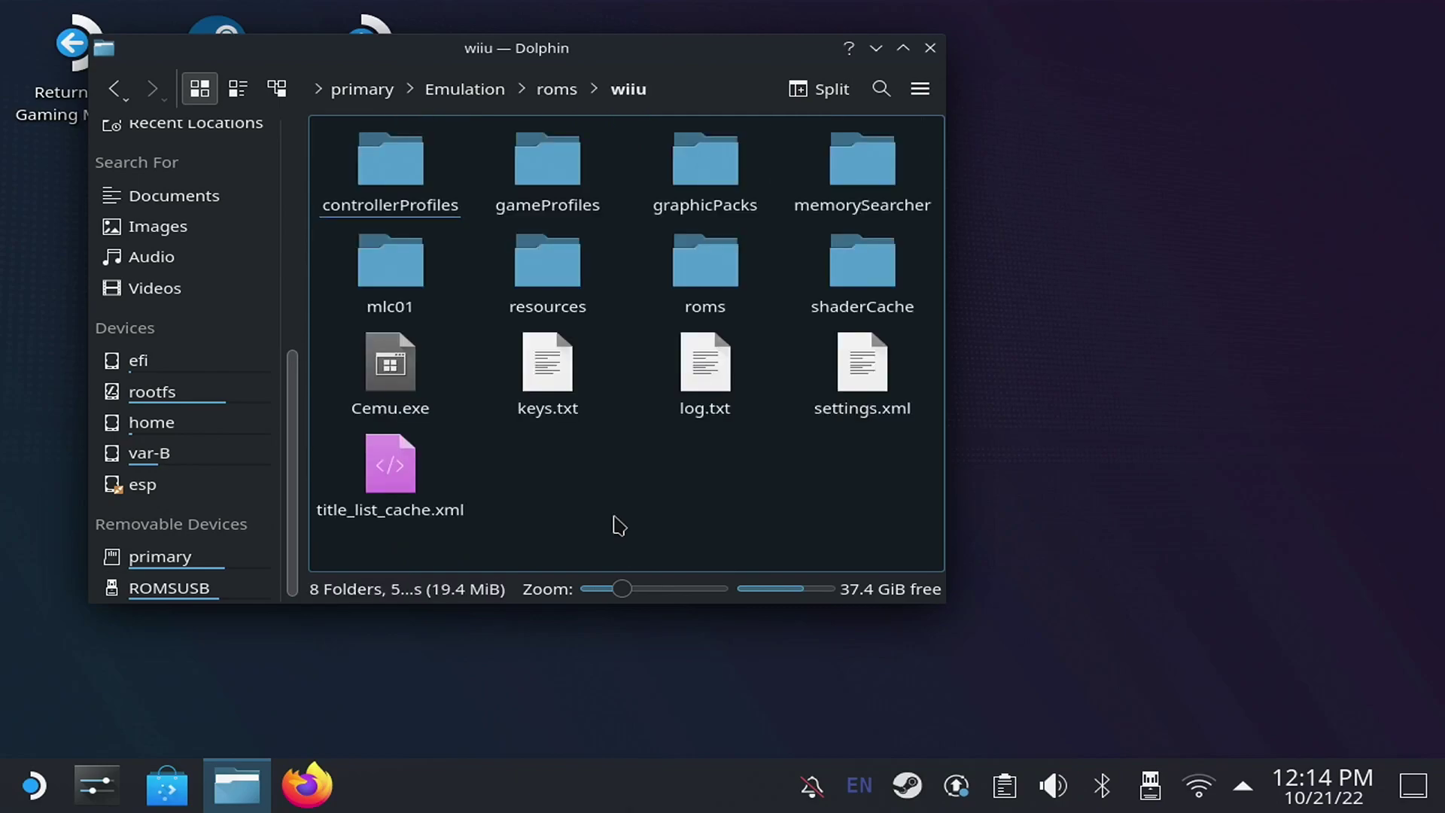
double_click(702, 253)
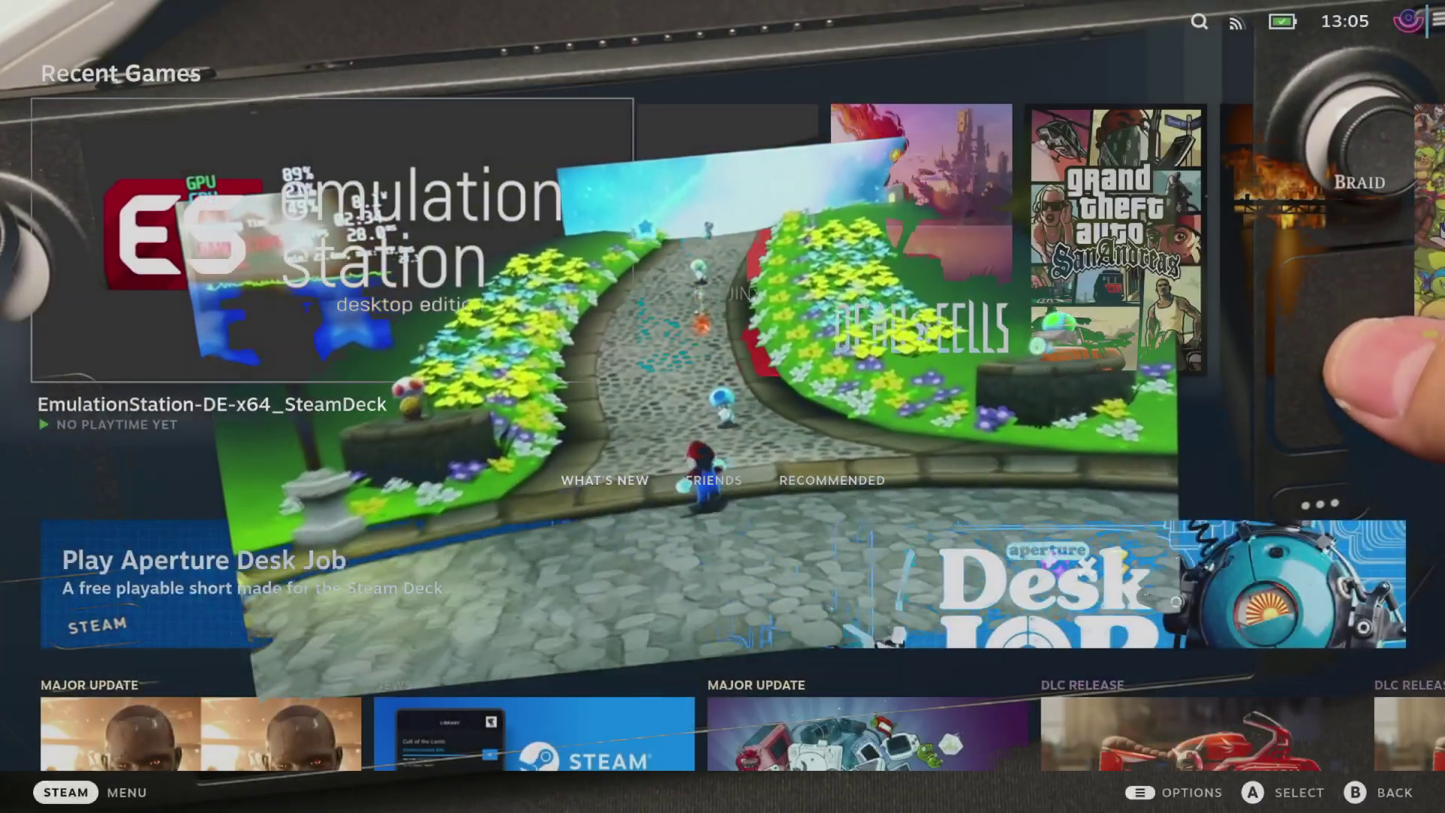
- Install PowerTools version 1.0.5 from the Decky plugin store in Quick Access
key("ctrl+2")
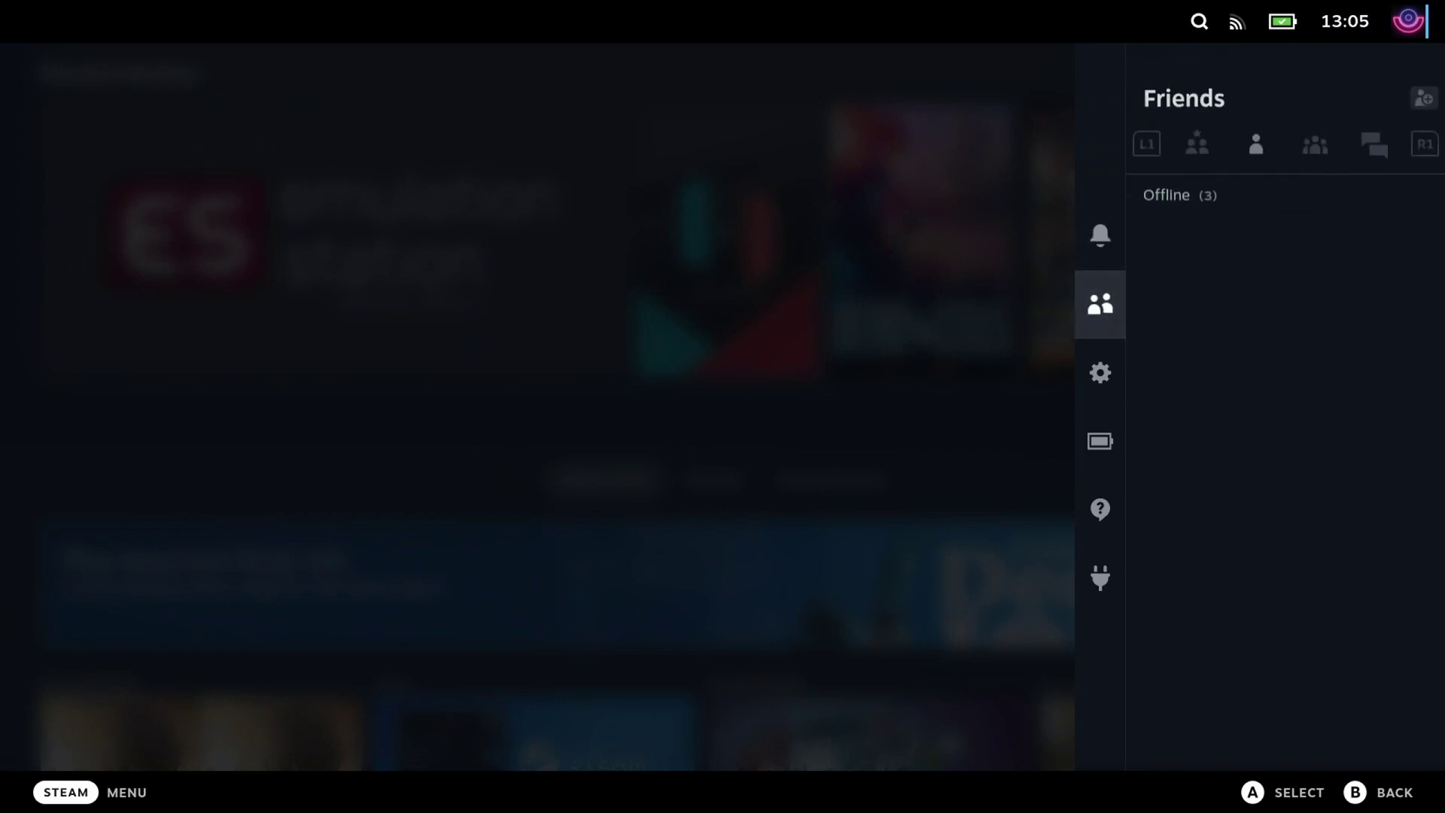
key("Down")
key("Down")
key("Down")
key("Down")
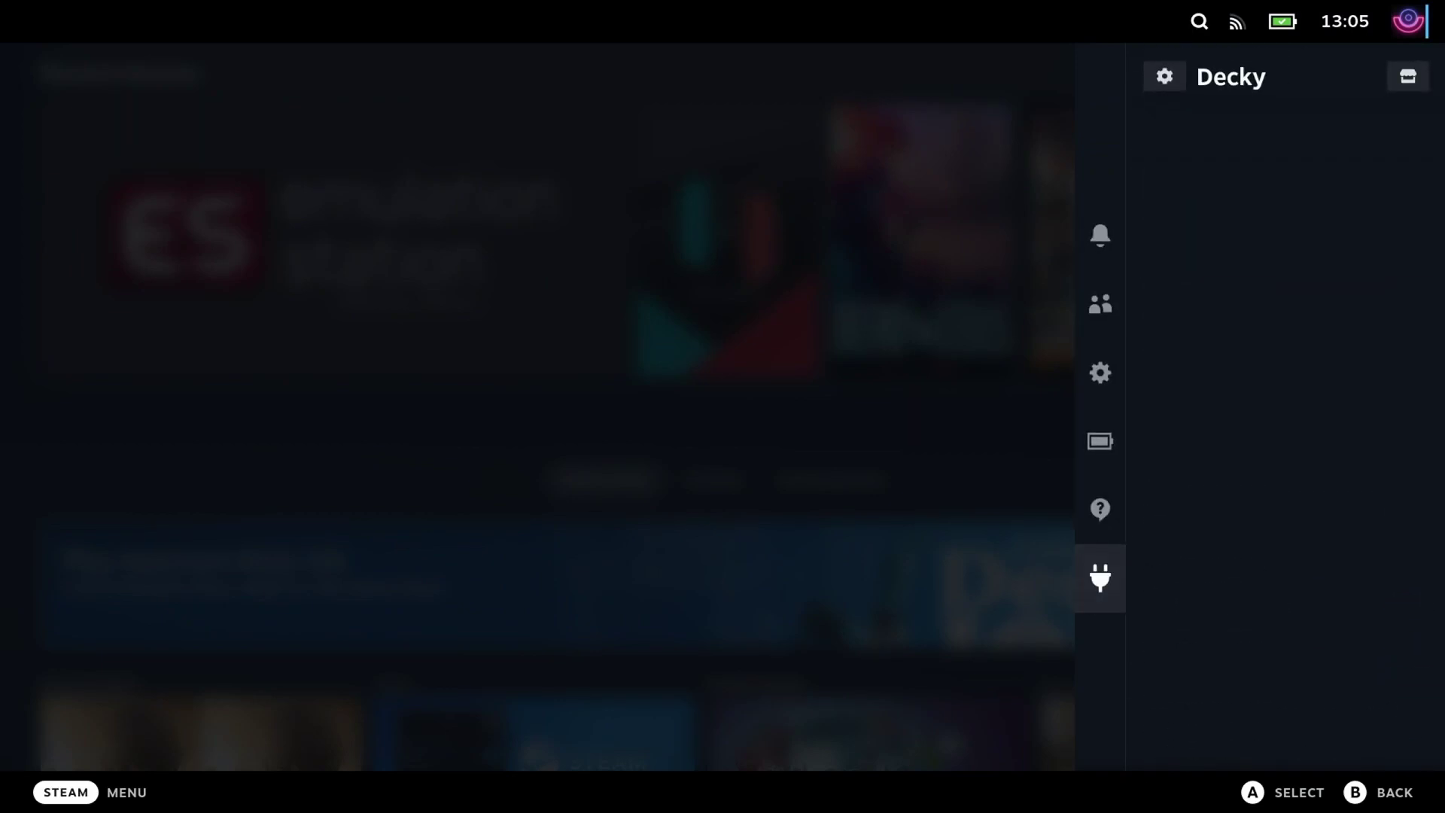
key("Return")
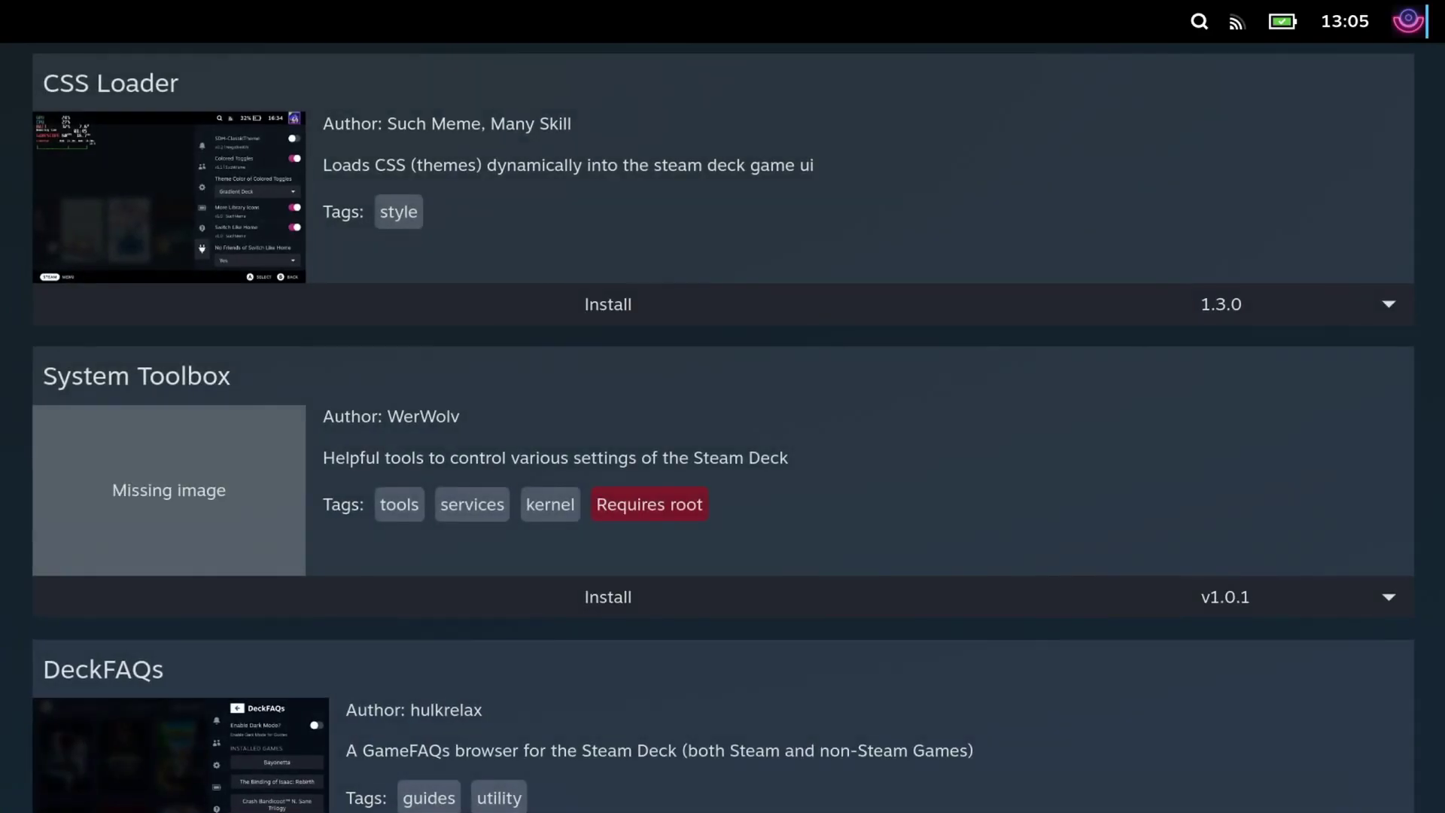
key("Down")
key("Down")
key("Down")
key("Down")
key("Down")
key("Down")
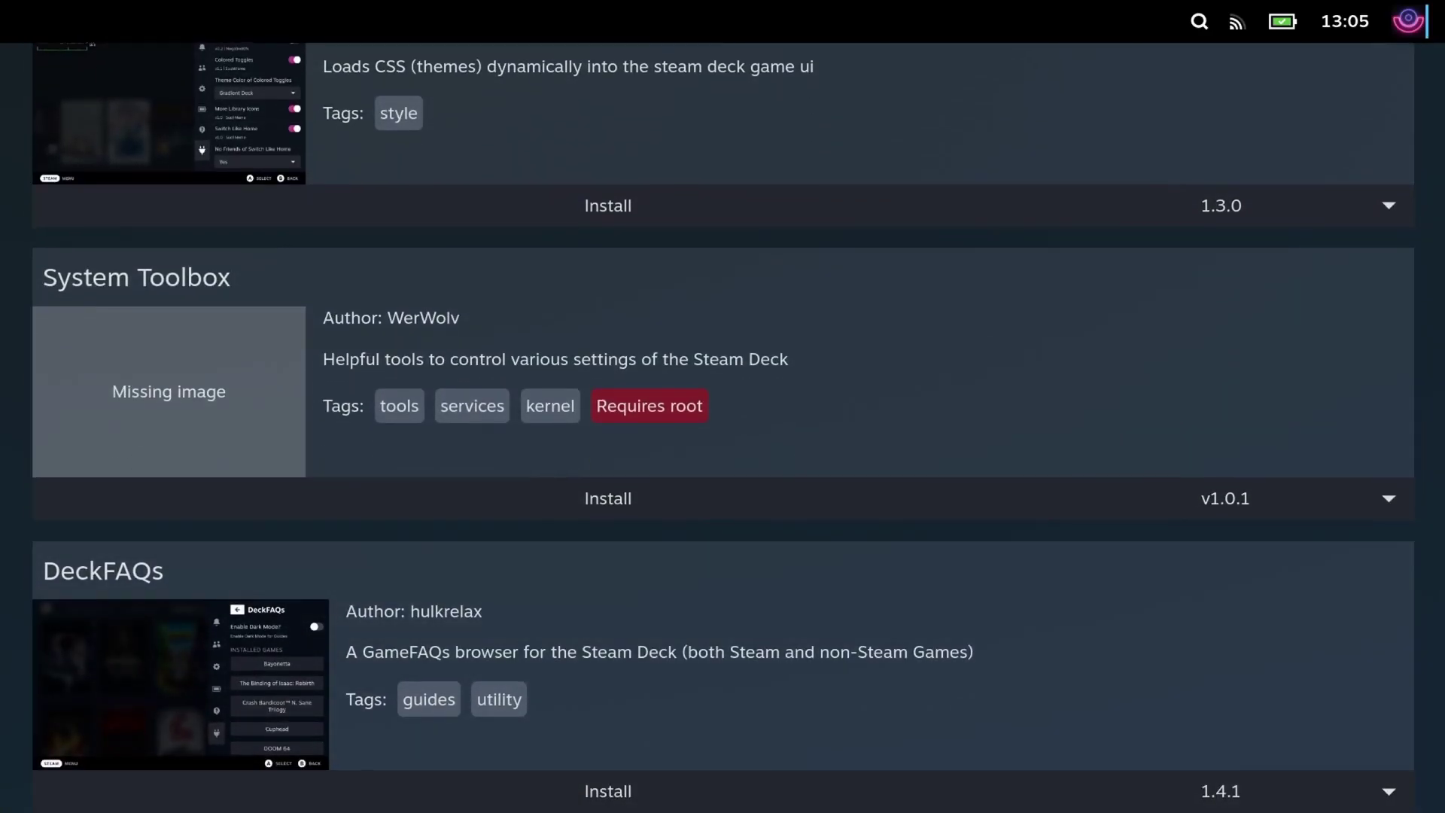
key("Down")
key("Down")
key("Down")
key("Down")
key("Down")
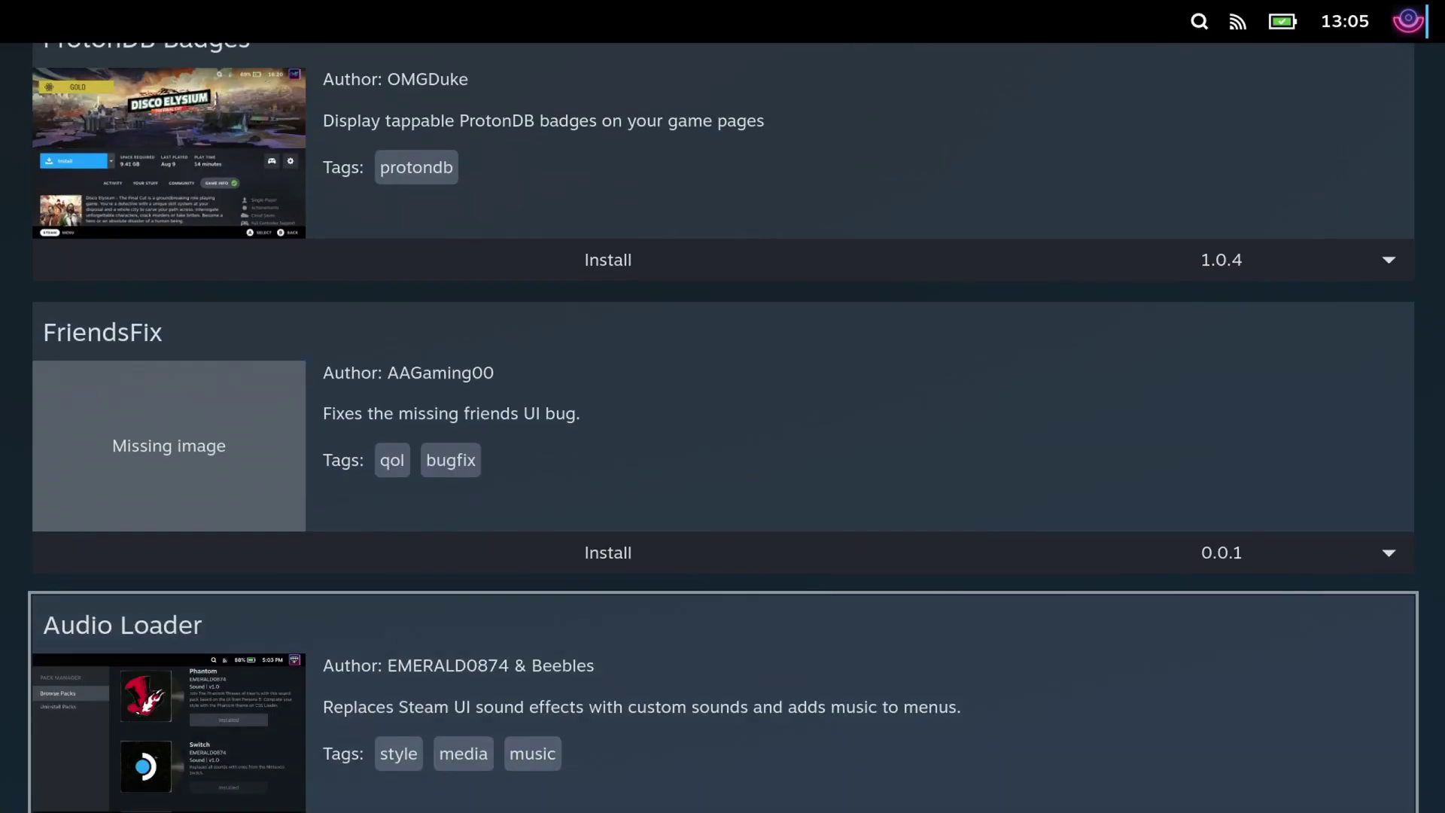
key("Down")
key("Down")
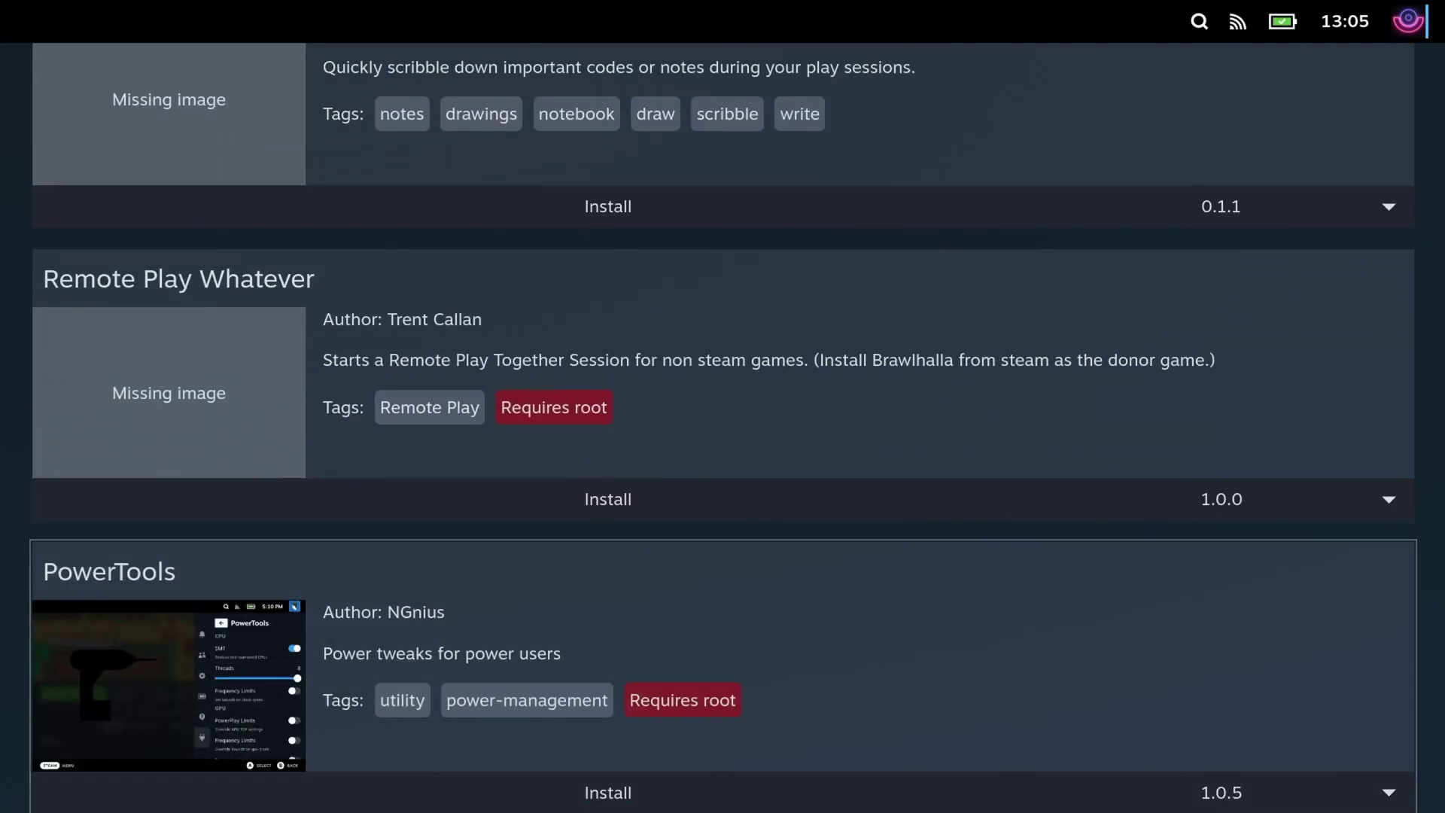
key("Down")
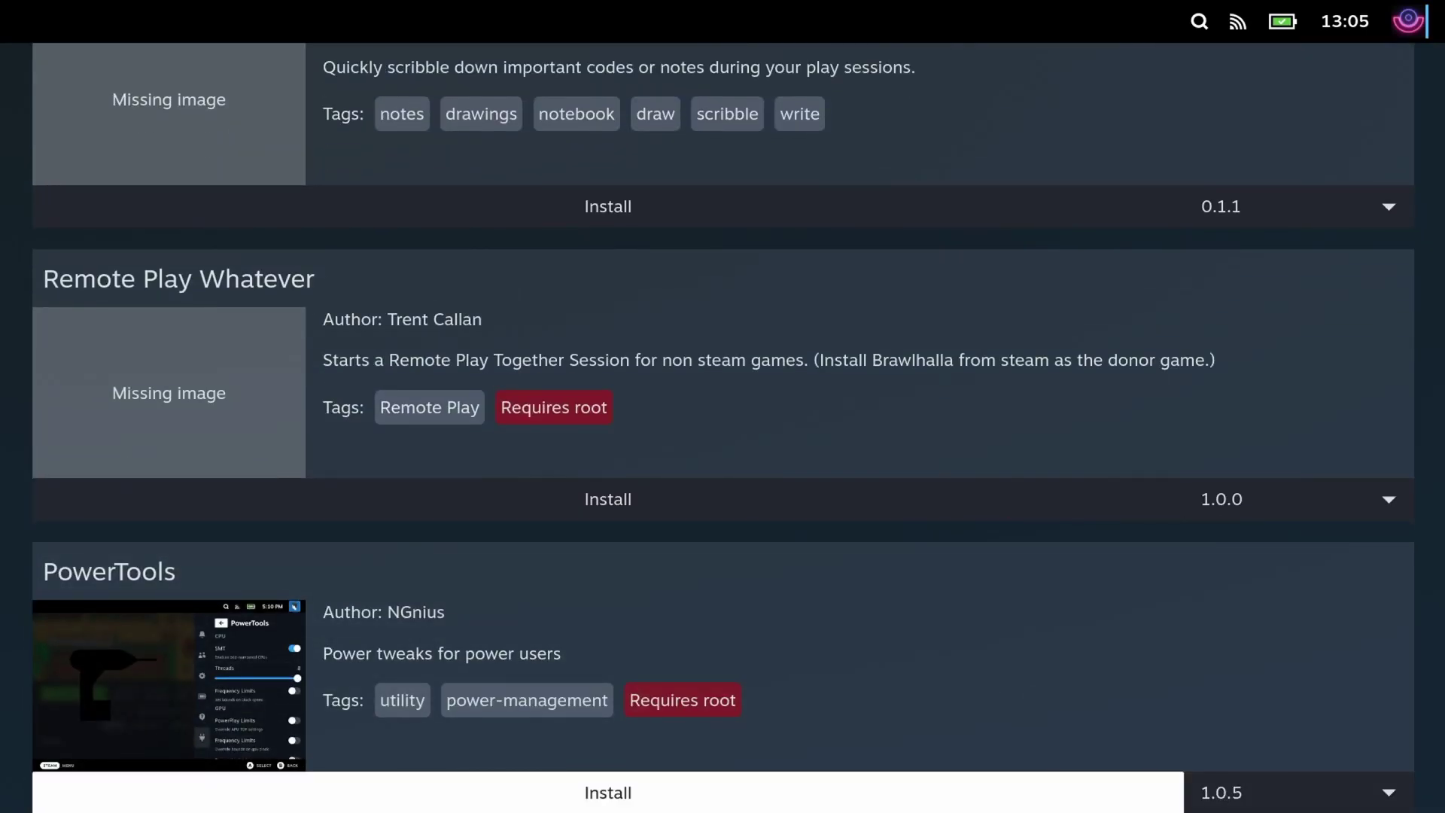
key("Return")
key("Return")
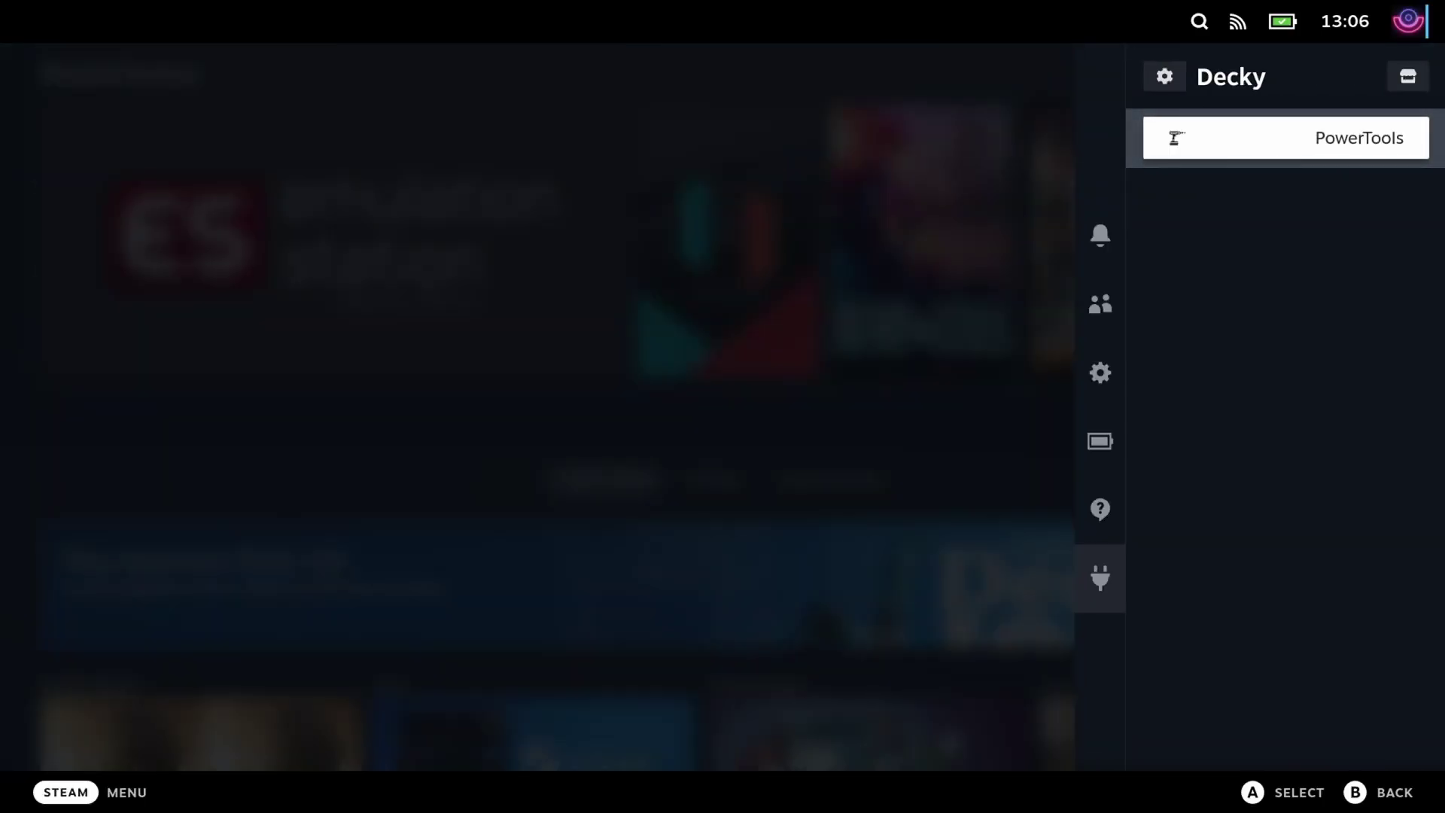
- Lower the PowerTools CPU Threads setting from 8 to 3
key("Return")
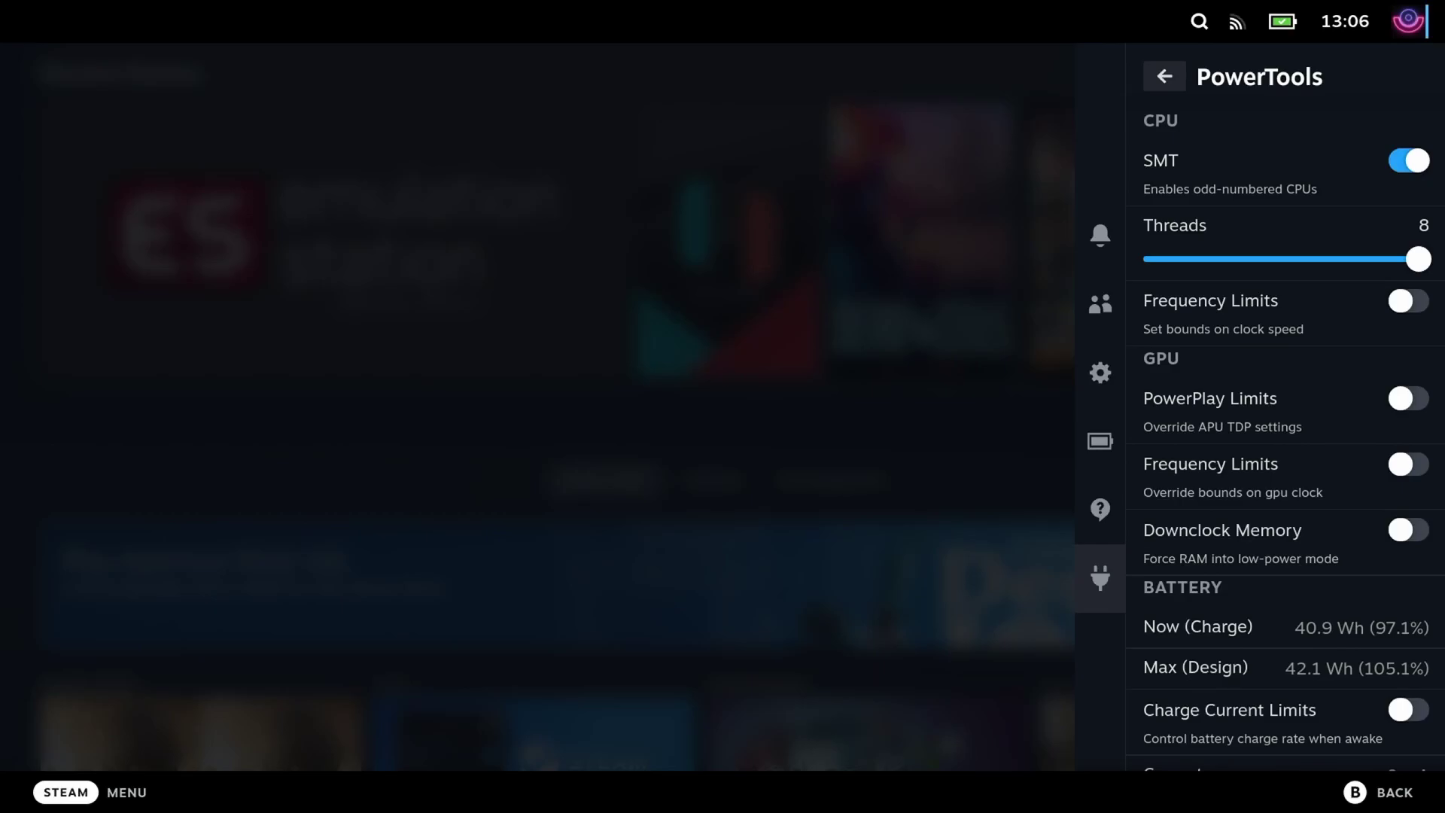
key("Down")
key("Down")
key("Down")
key("Down")
key("Down")
key("Down")
key("Down")
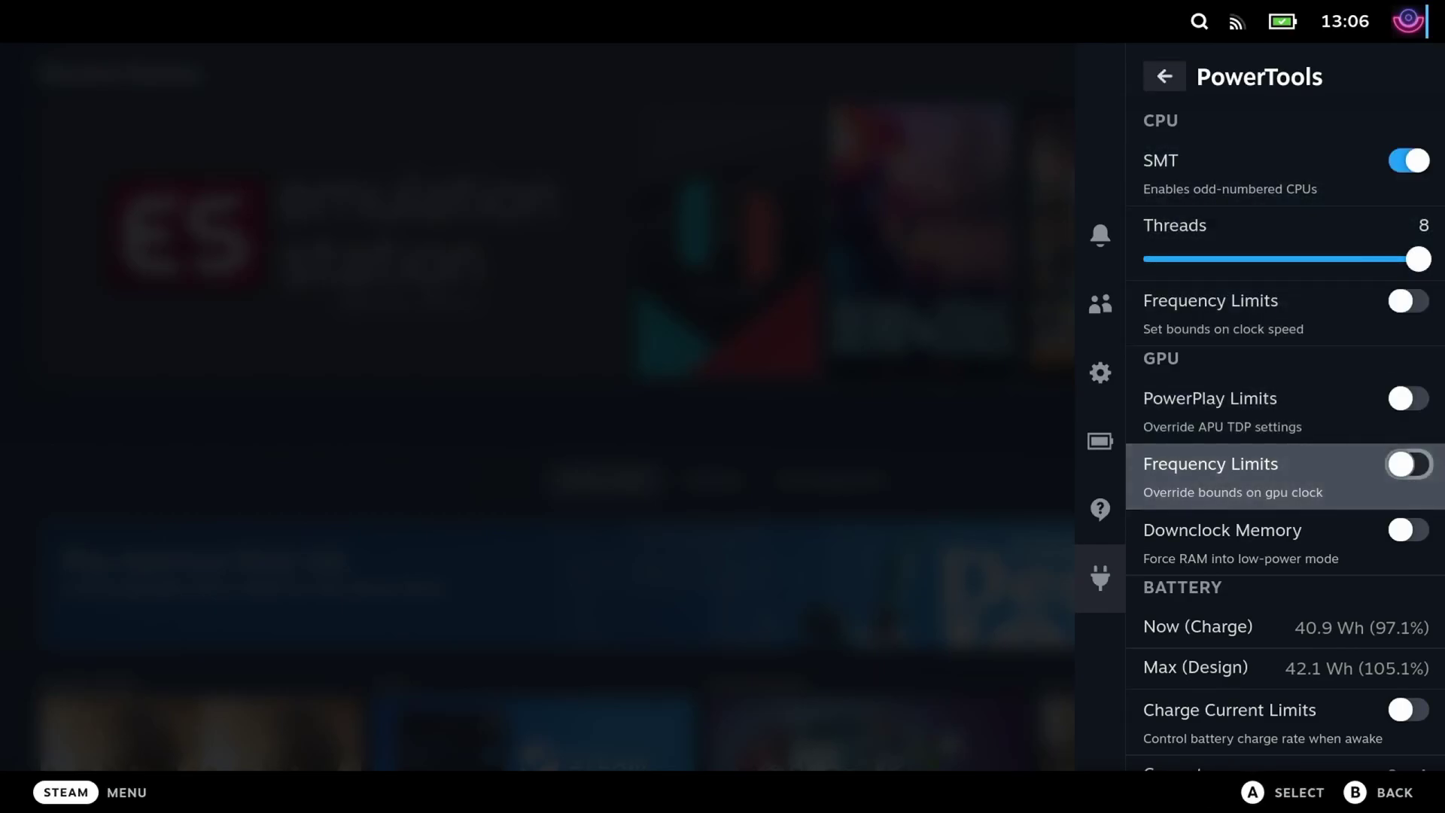
key("Down")
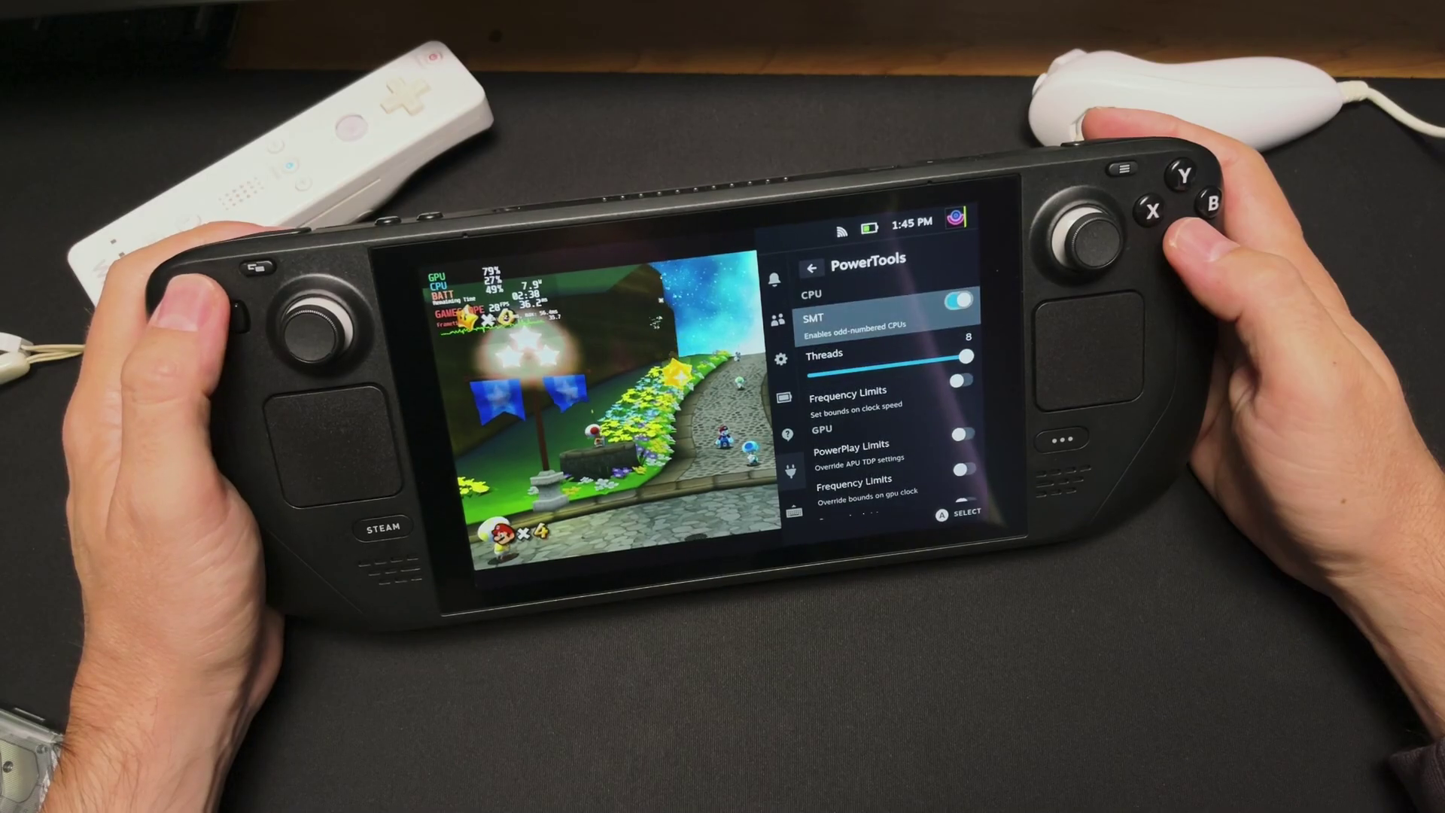
key("Down")
key("Left")
key("Left")
key("Left")
key("Left")
key("Left")
key("Escape")
key("Down")
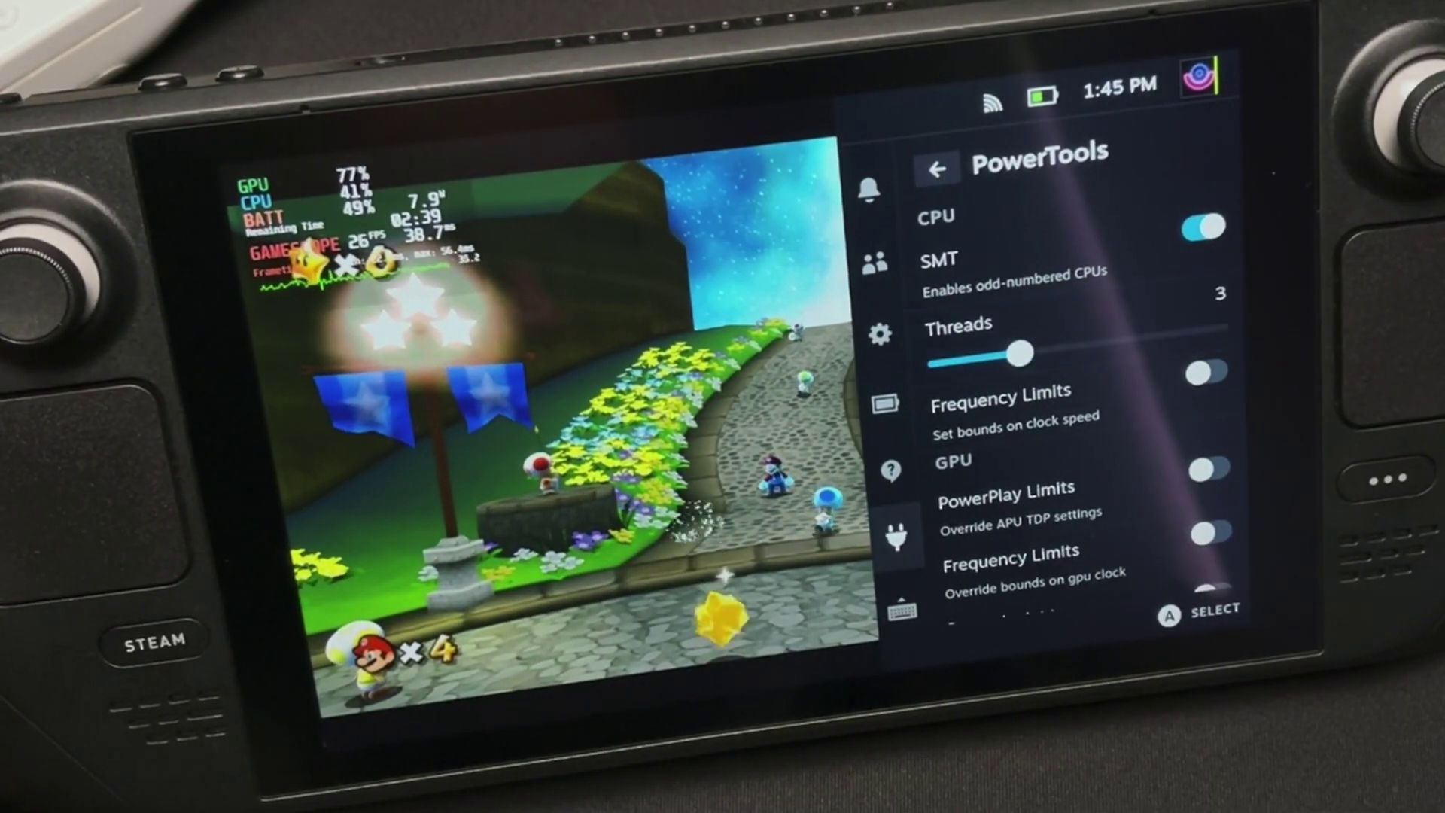
- Close the performance panel and run Mario forward along the path
key("Escape")
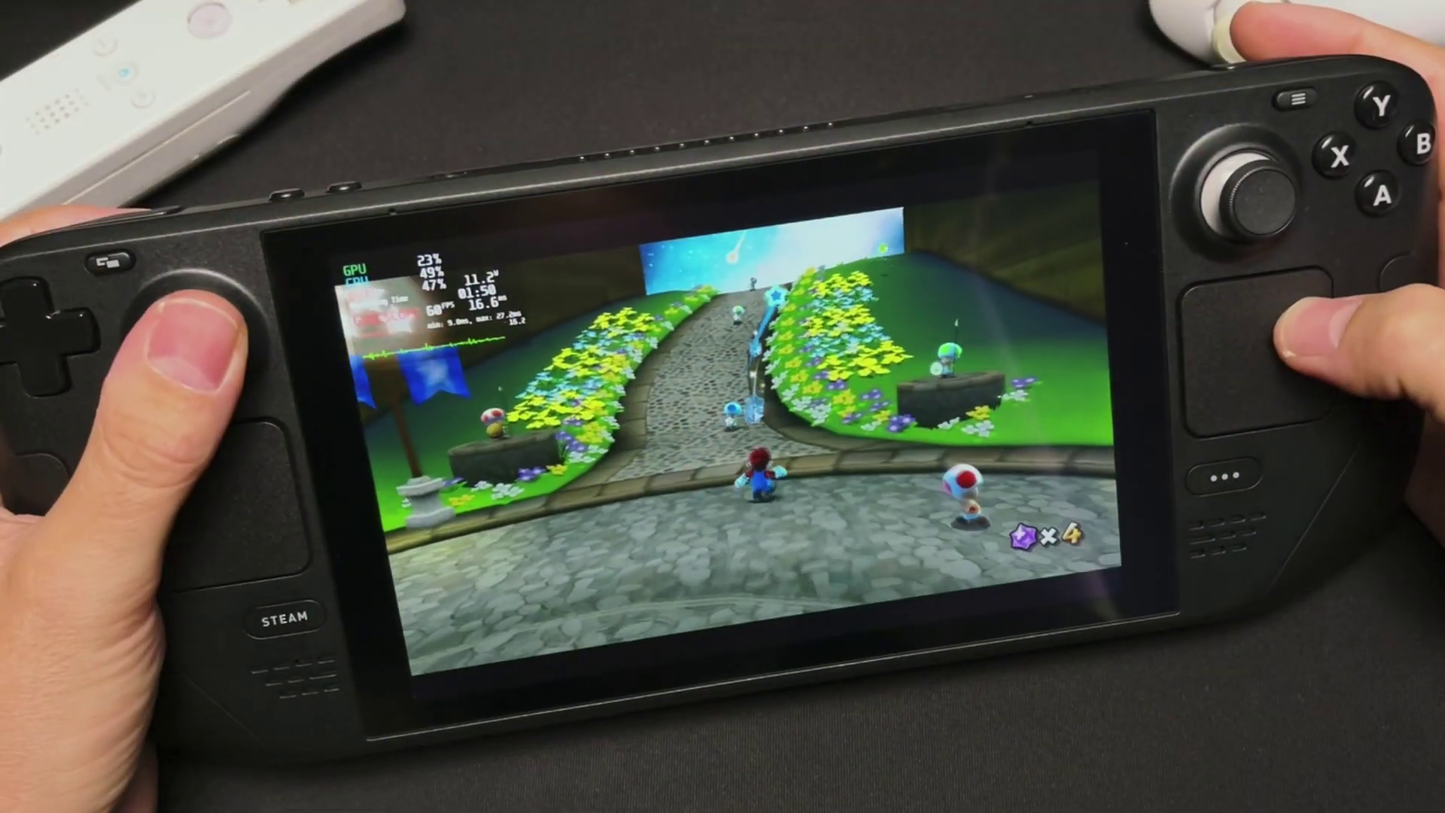
key("Up")
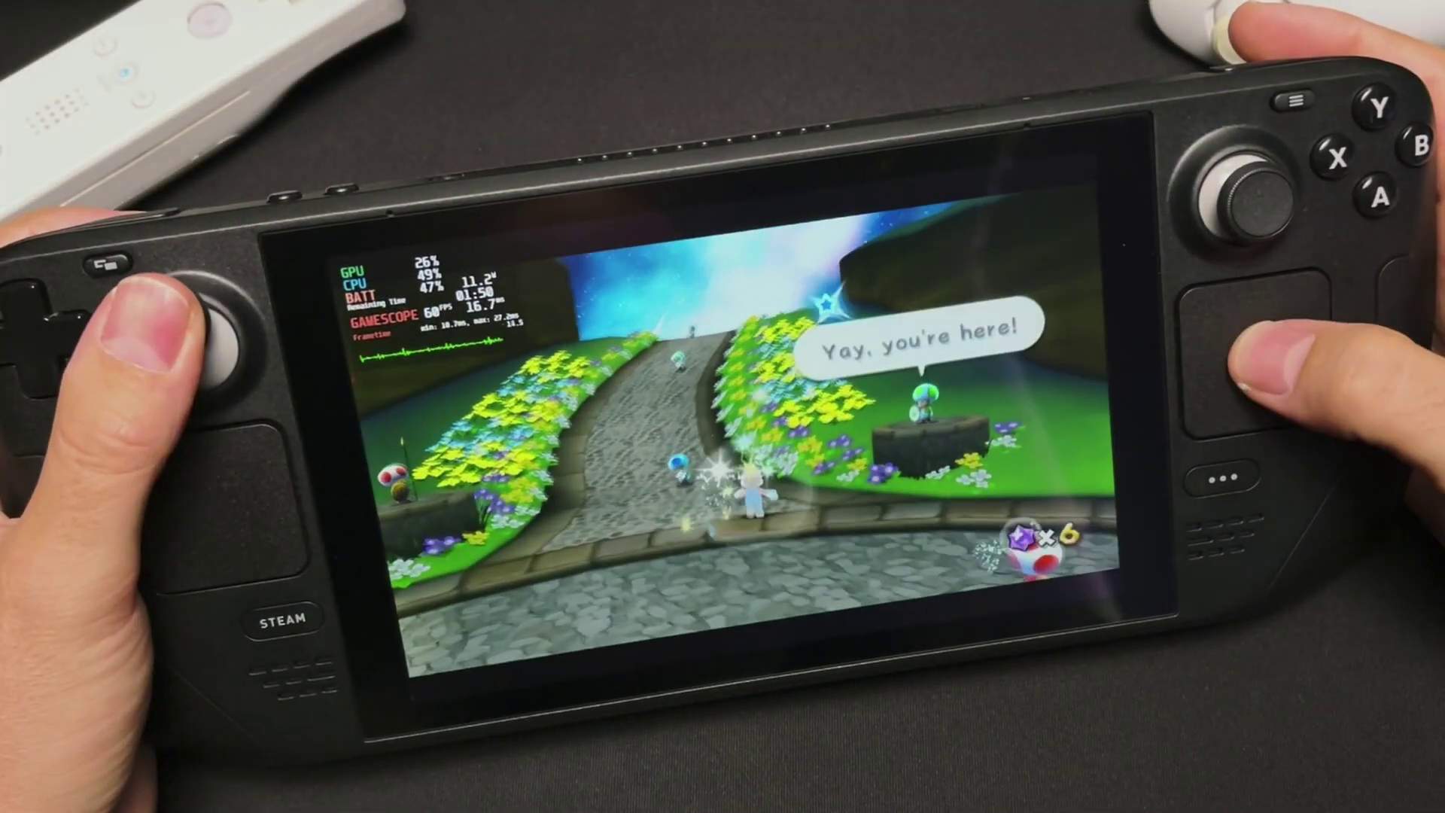
key("Up")
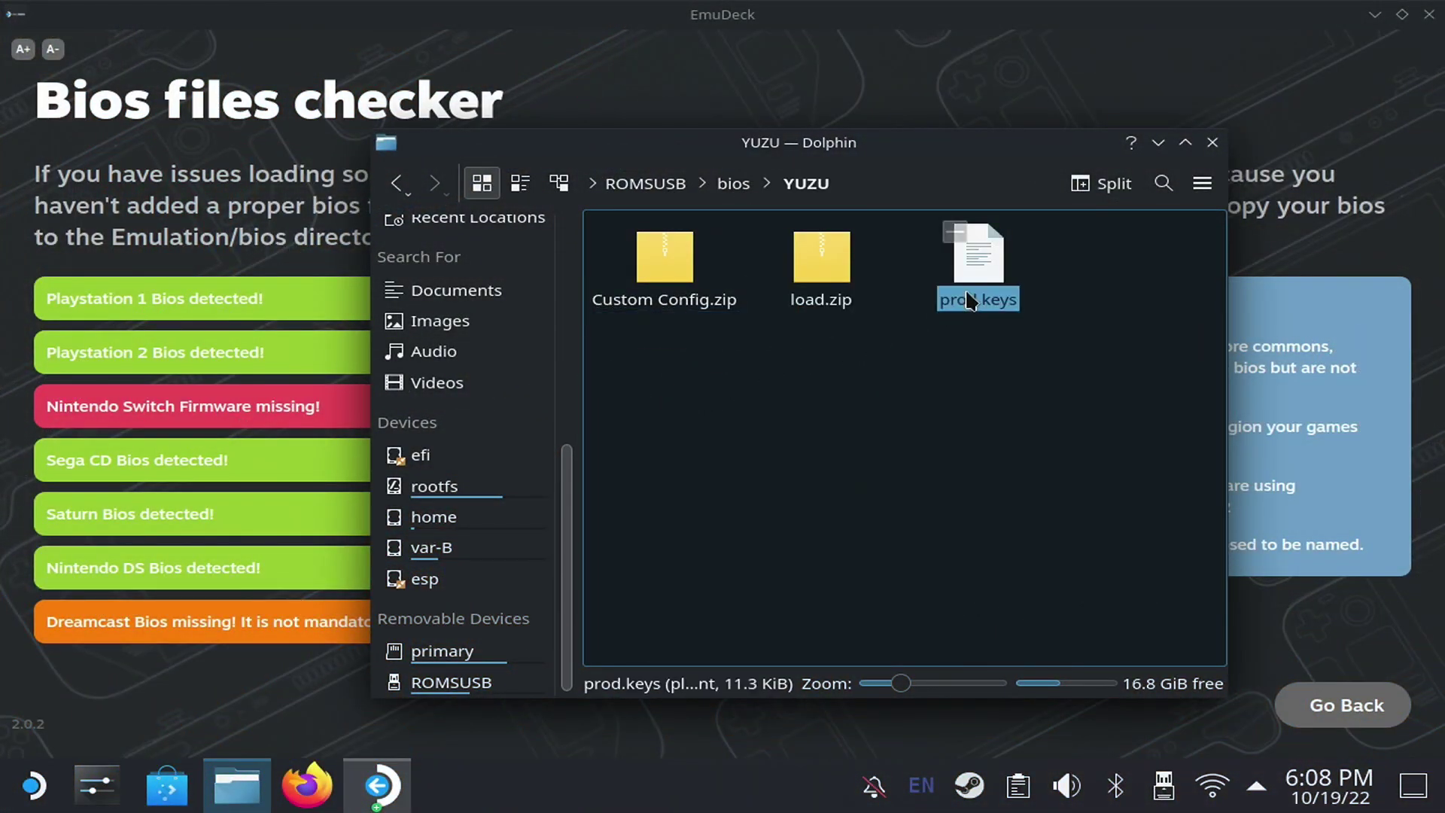
- Copy prod.keys from the USB YUZU folder and paste it into primary Emulation/bios/yuzu/keys
right_click(968, 301)
left_click(1046, 395)
left_click(434, 653)
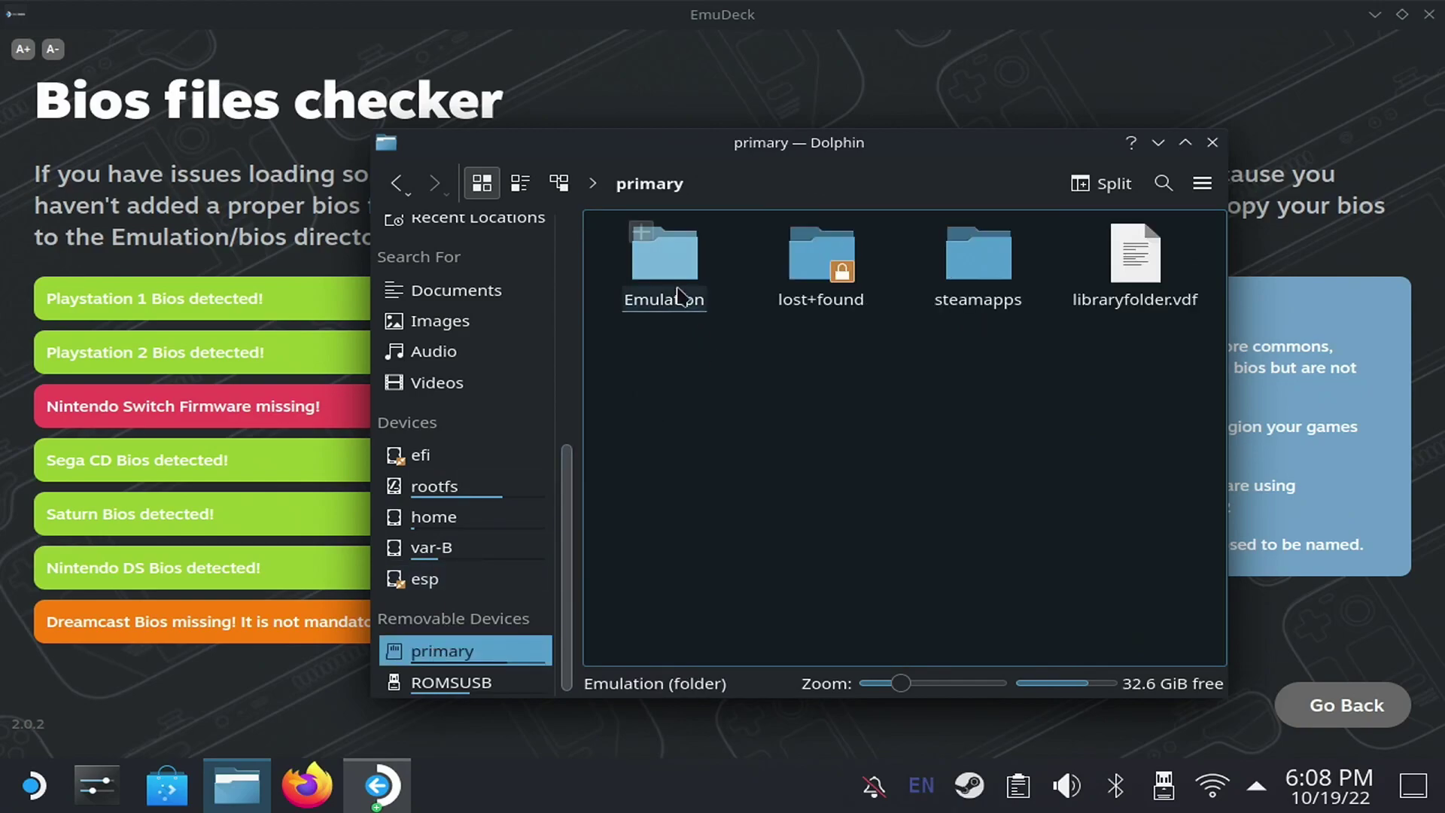
left_click(677, 293)
left_click(680, 295)
left_click(717, 369)
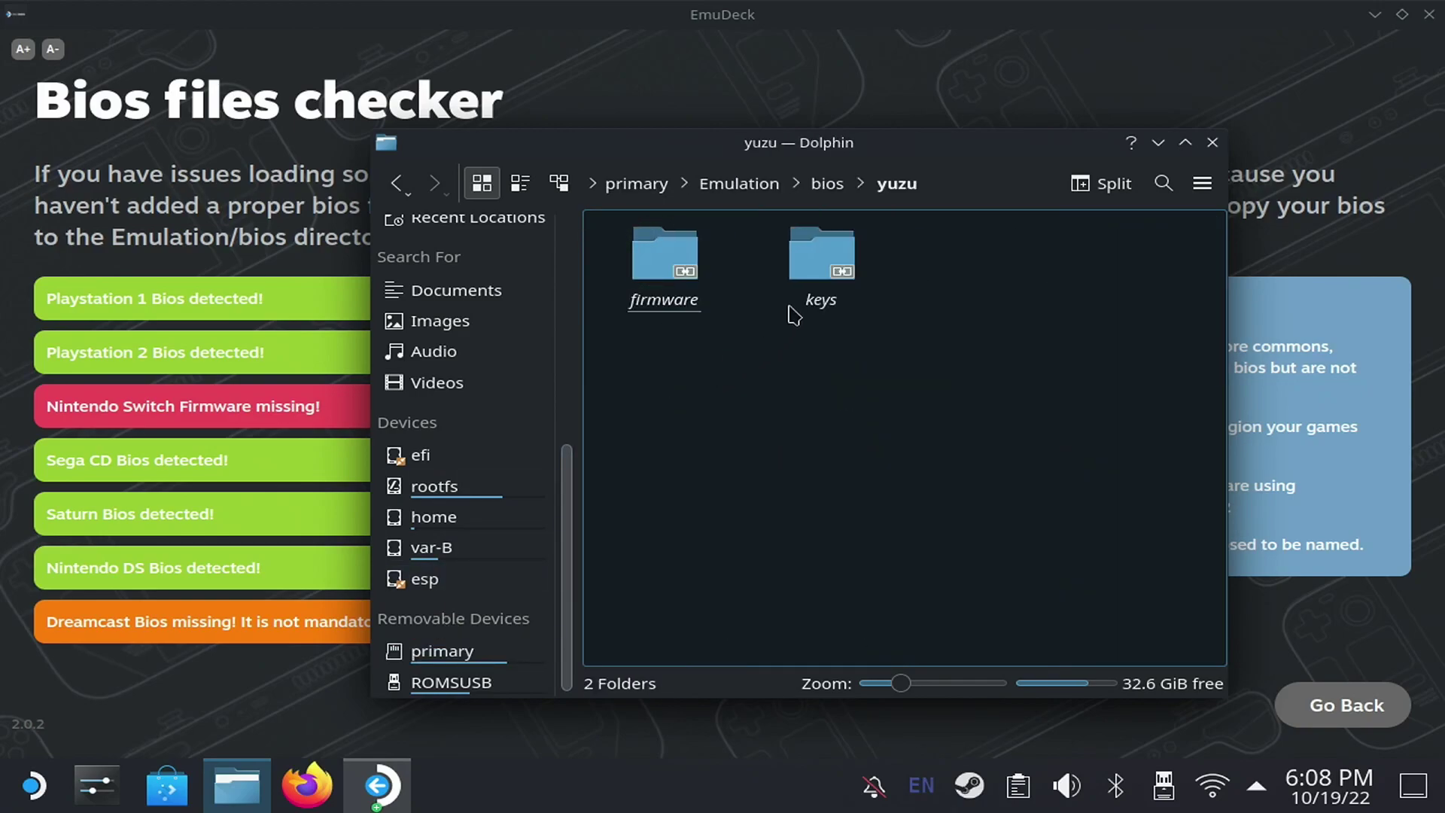
right_click(856, 301)
left_click(978, 368)
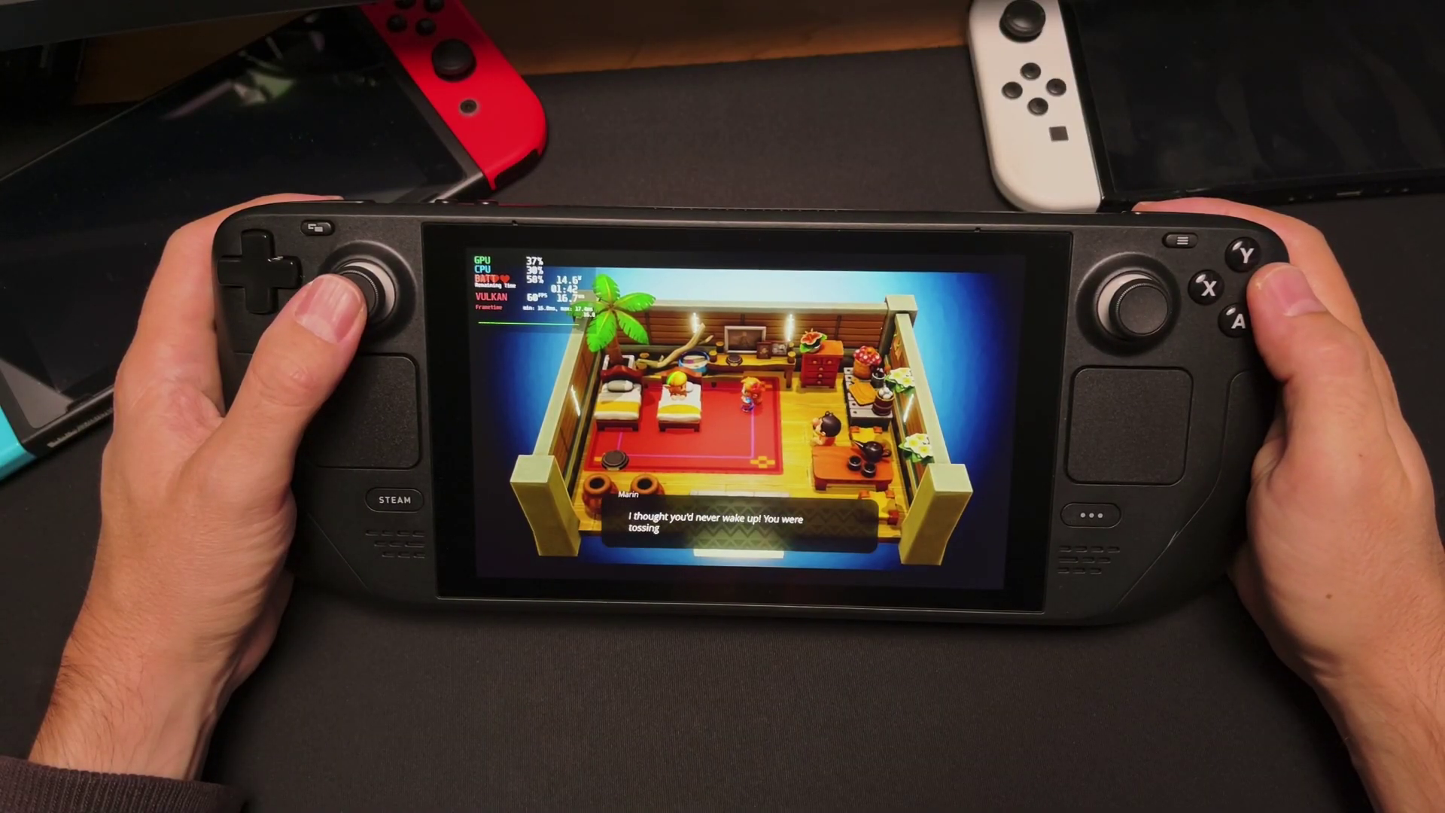
- Advance Marin's opening dialogue lines in Zelda: Link's Awakening
key("Return")
key("Return")
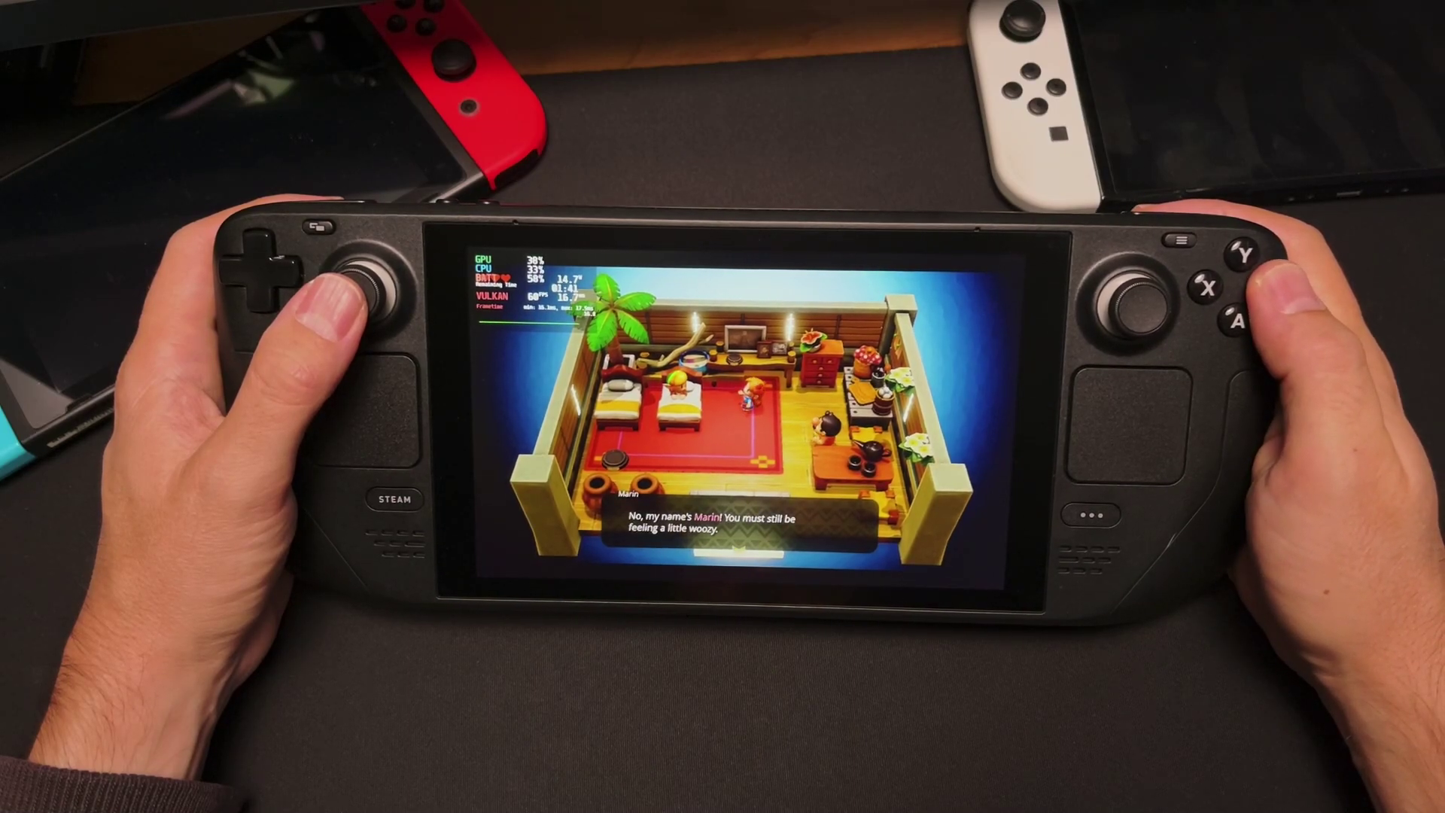
key("Return")
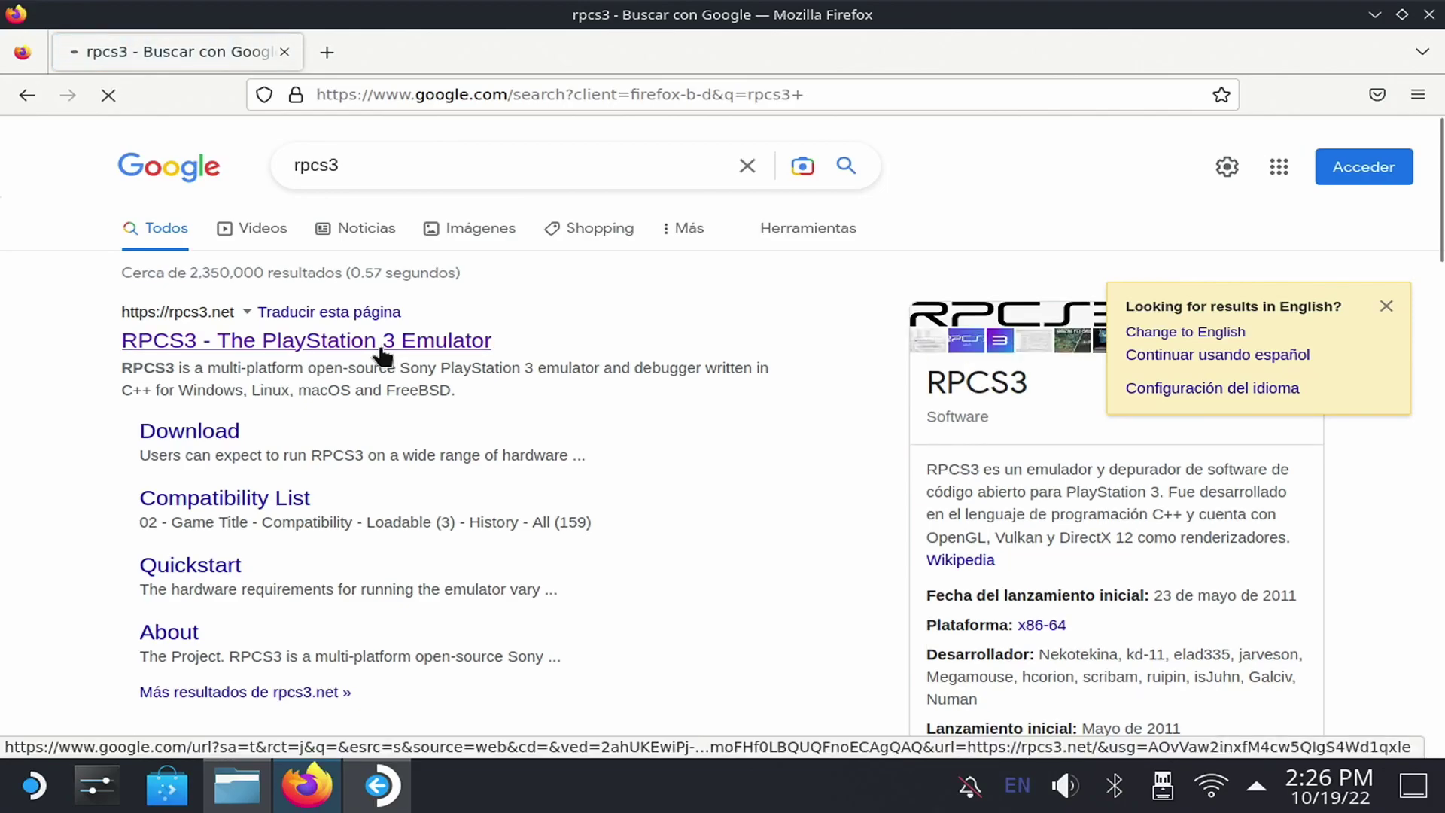
- On rpcs3.net's quickstart, accept the no-piracy notice and download the PS3 update PS3UPDAT.PUP
left_click(382, 342)
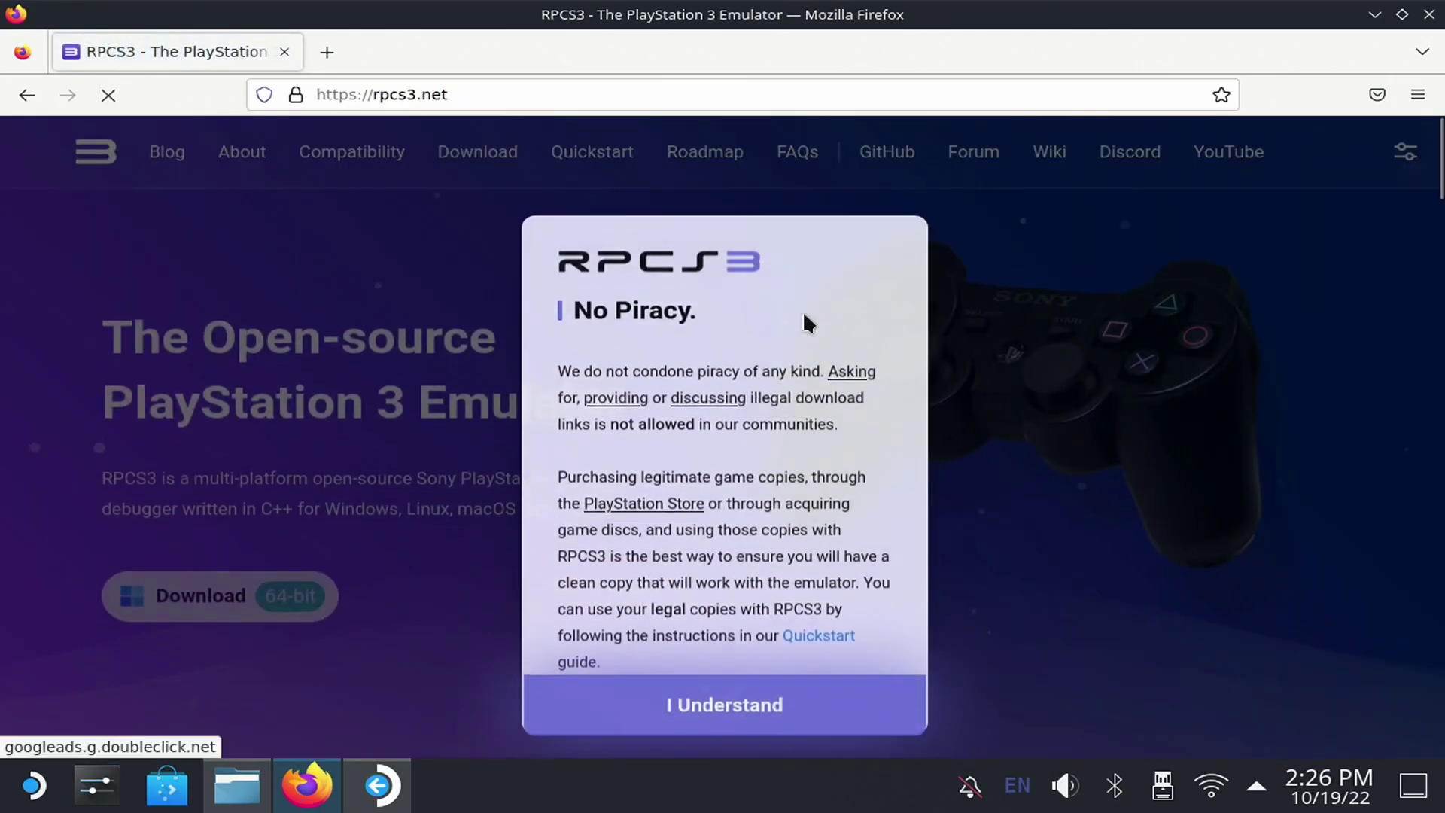
left_click(783, 669)
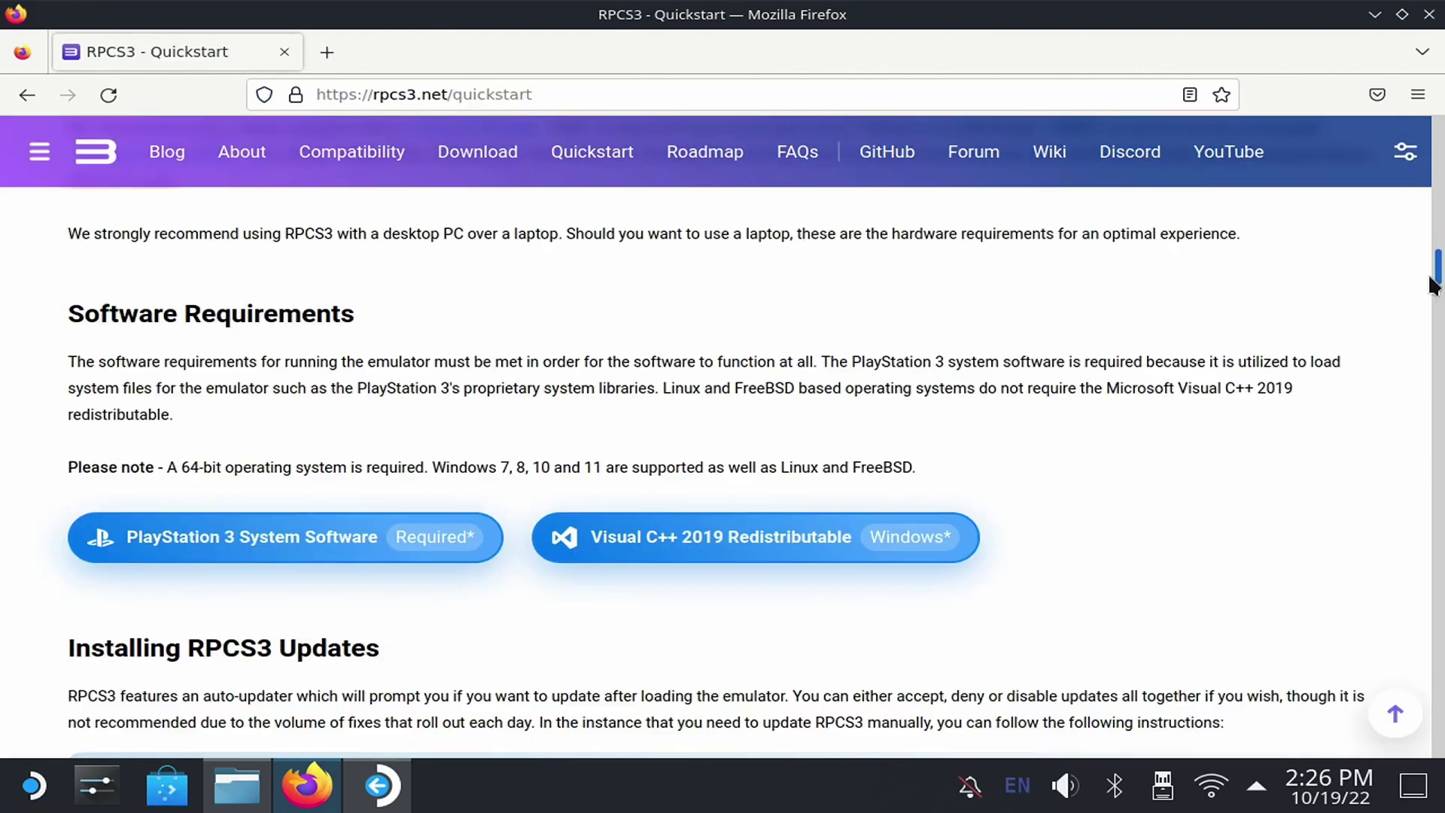
scroll(1415, 301, "down", 2)
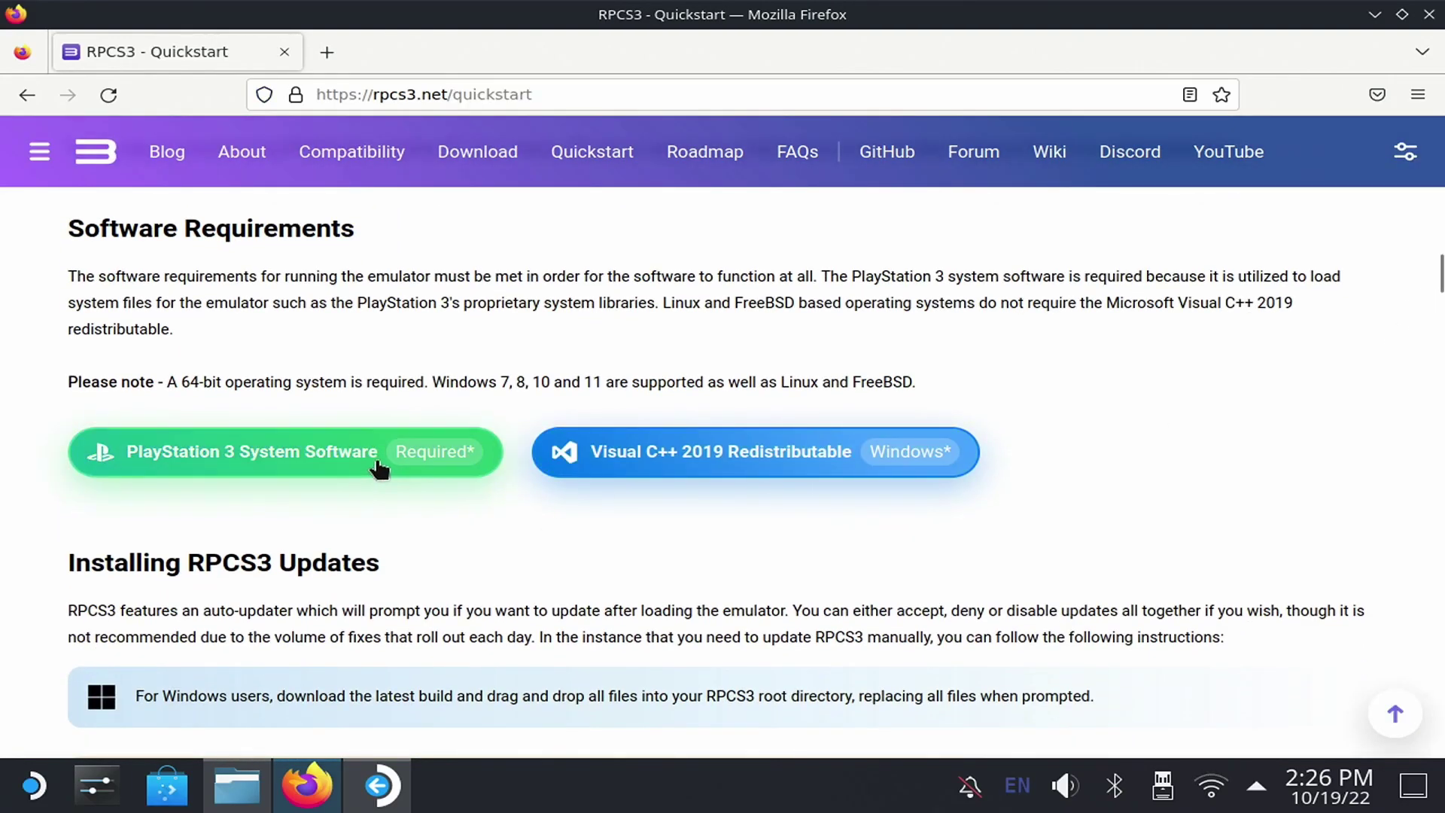
left_click(392, 461)
left_click(530, 438)
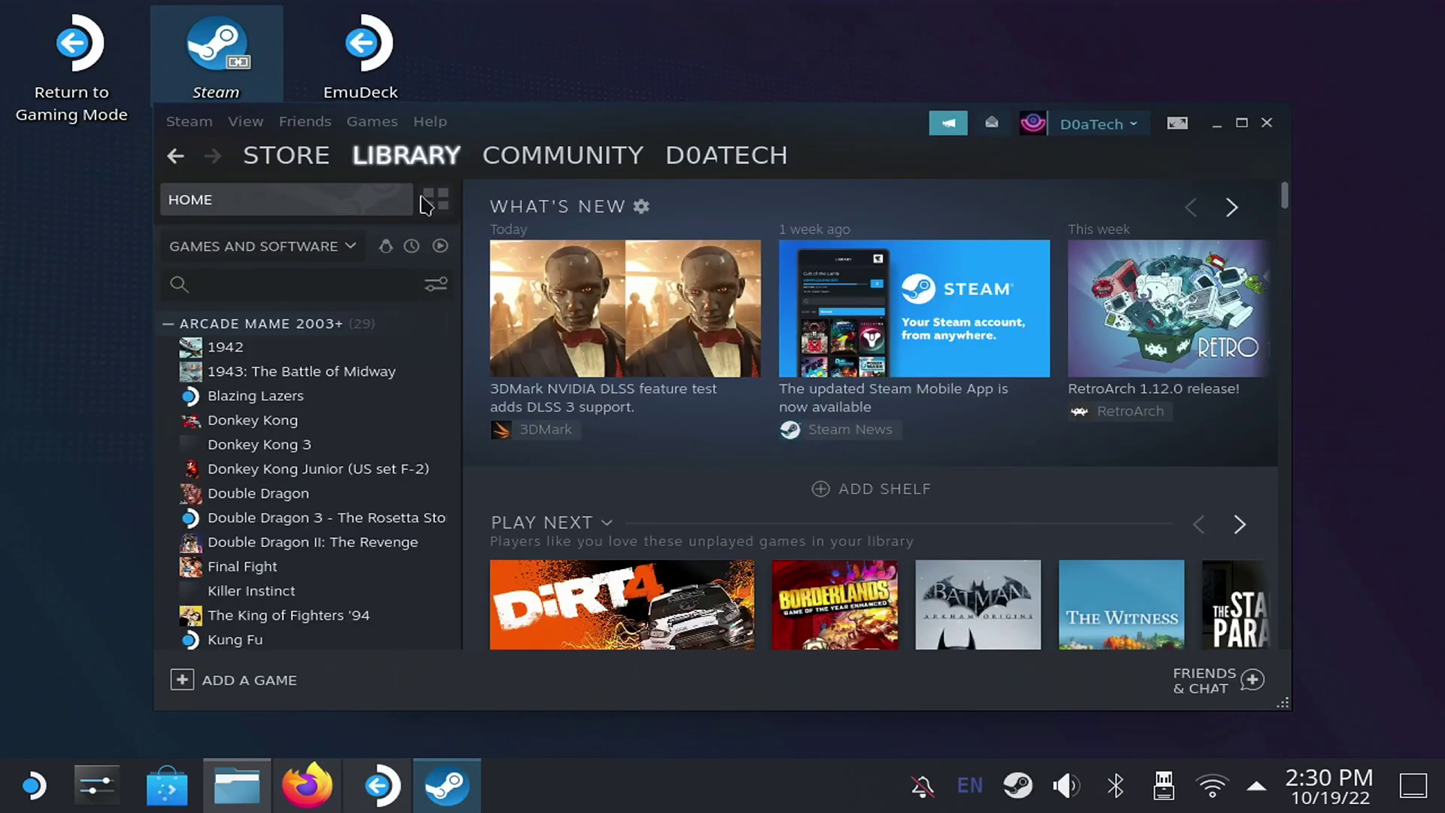
- Search the Steam library for 'rpcs' and launch RPCS3
type("rpcs")
left_click(229, 346)
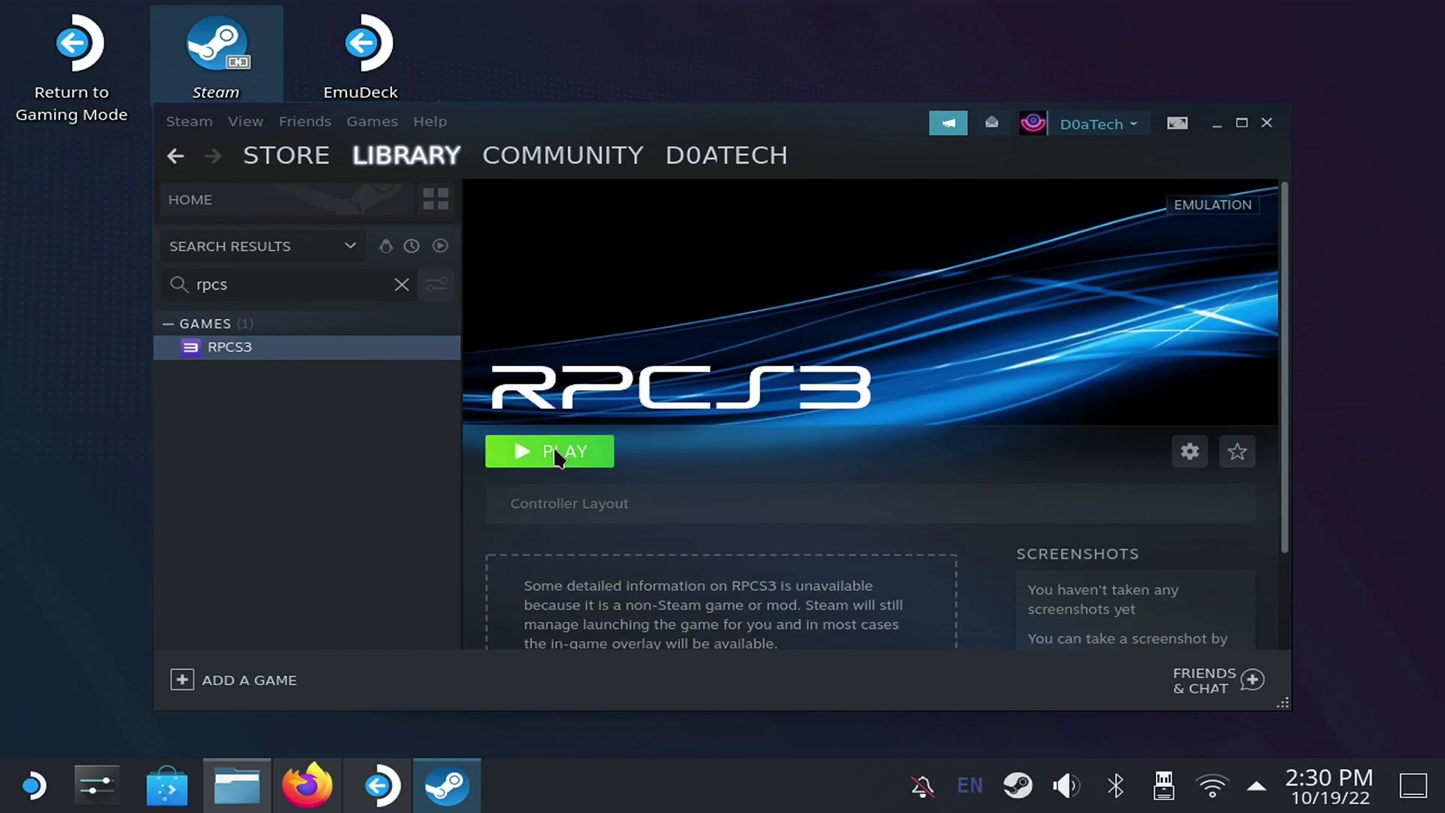
left_click(555, 453)
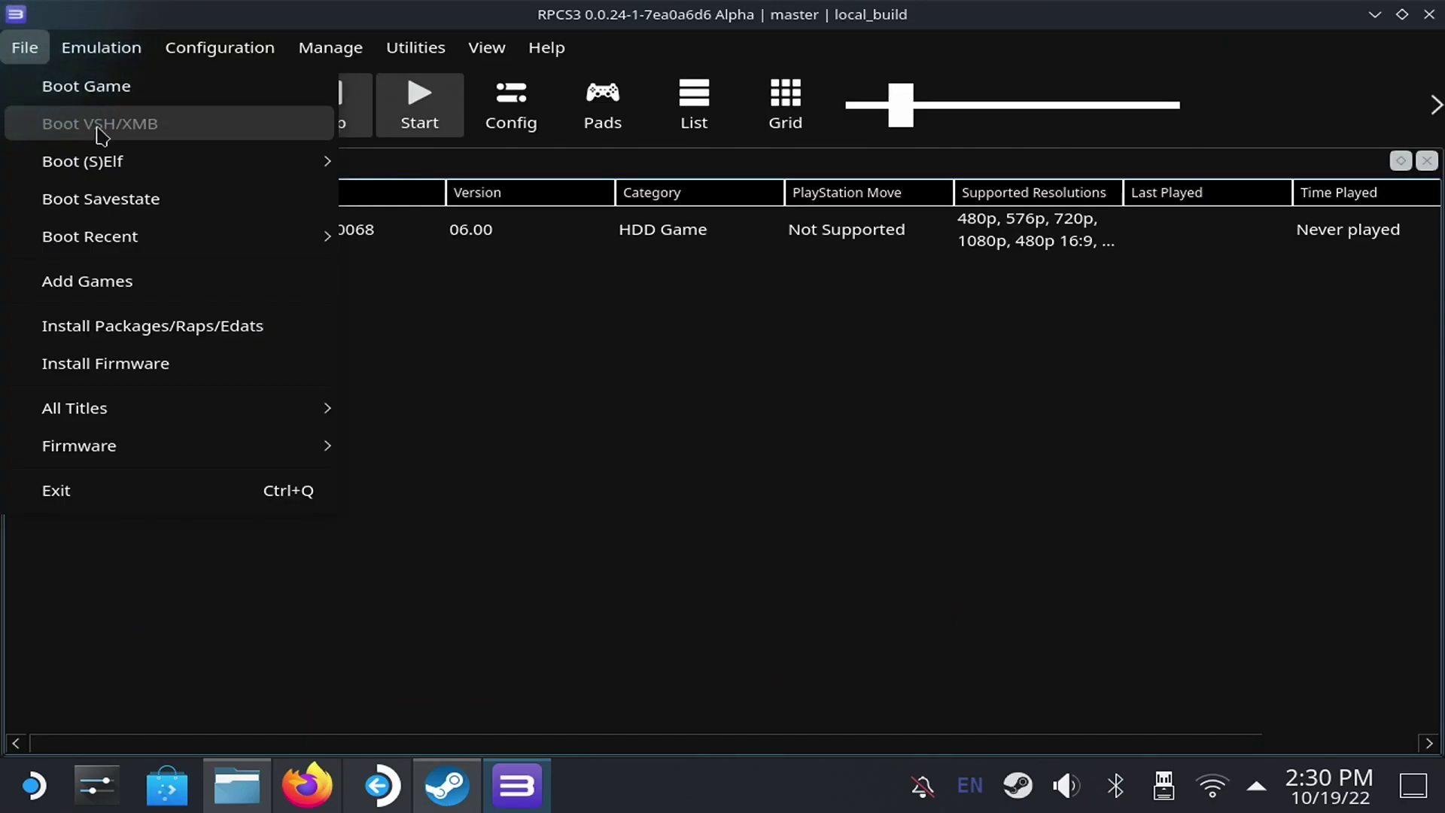
- Install the PS3 firmware from Downloads/PS3UPDAT.PUP in RPCS3
mouse_move(154, 161)
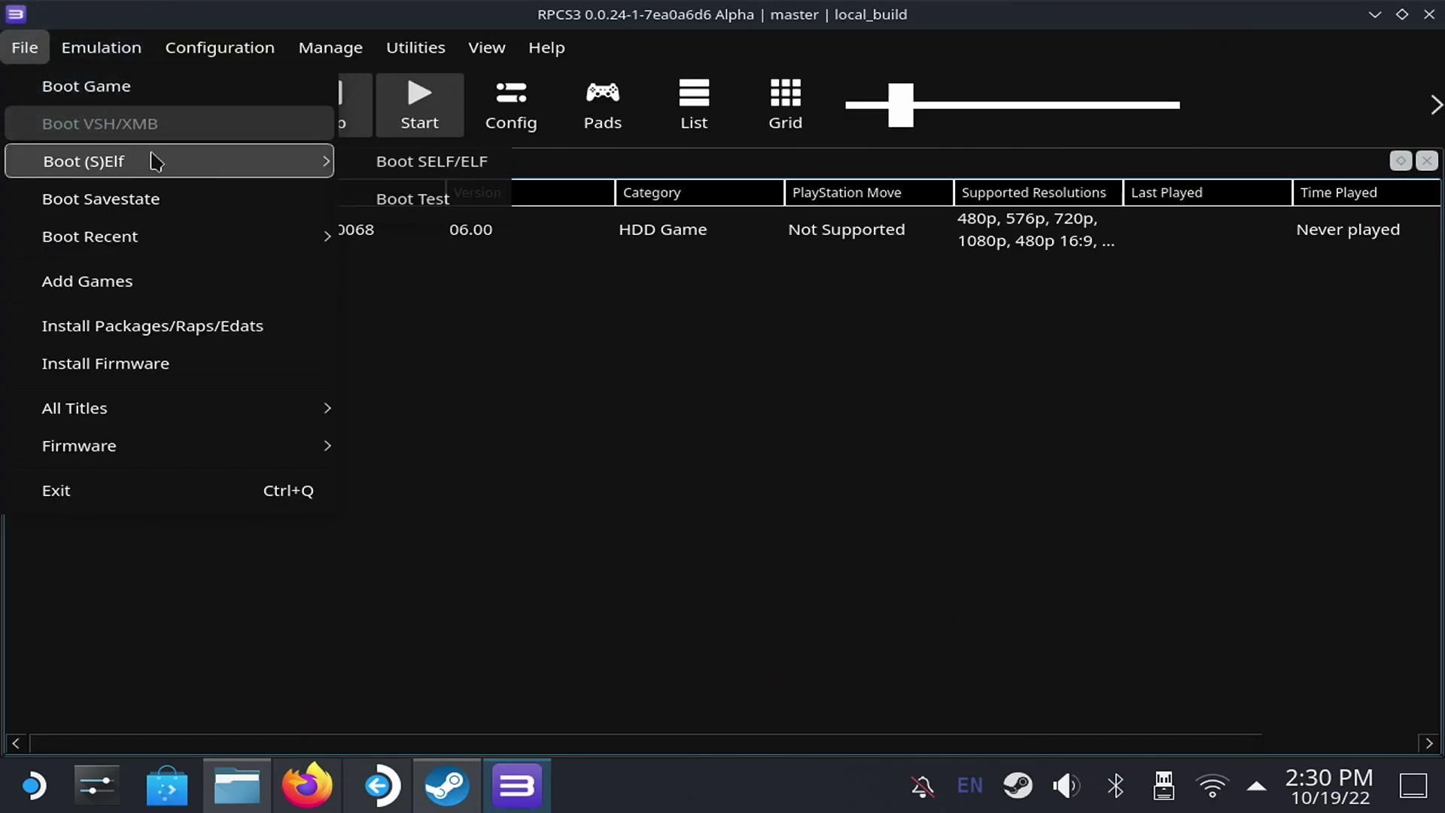
left_click(213, 370)
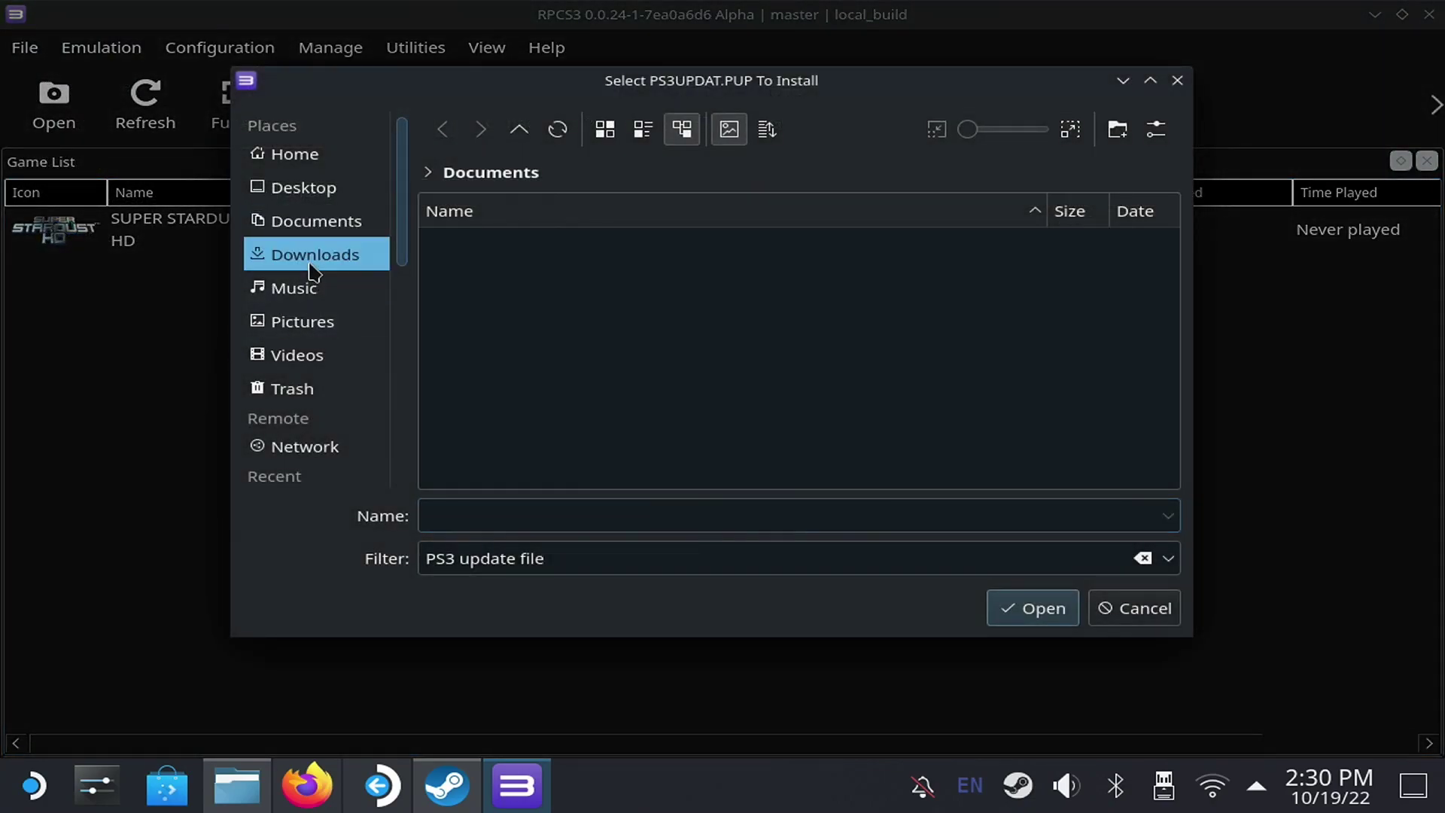
left_click(540, 240)
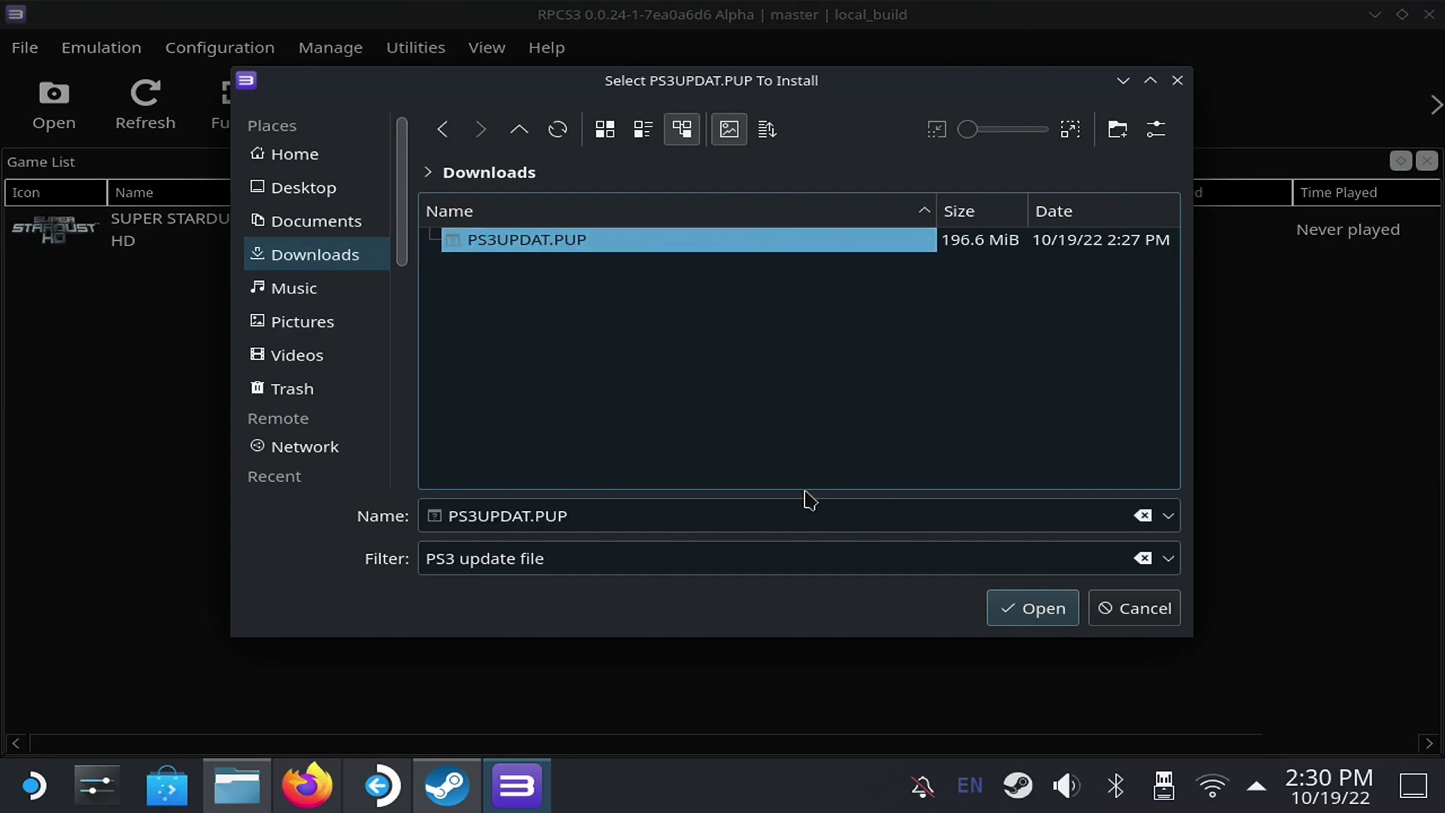
left_click(1031, 611)
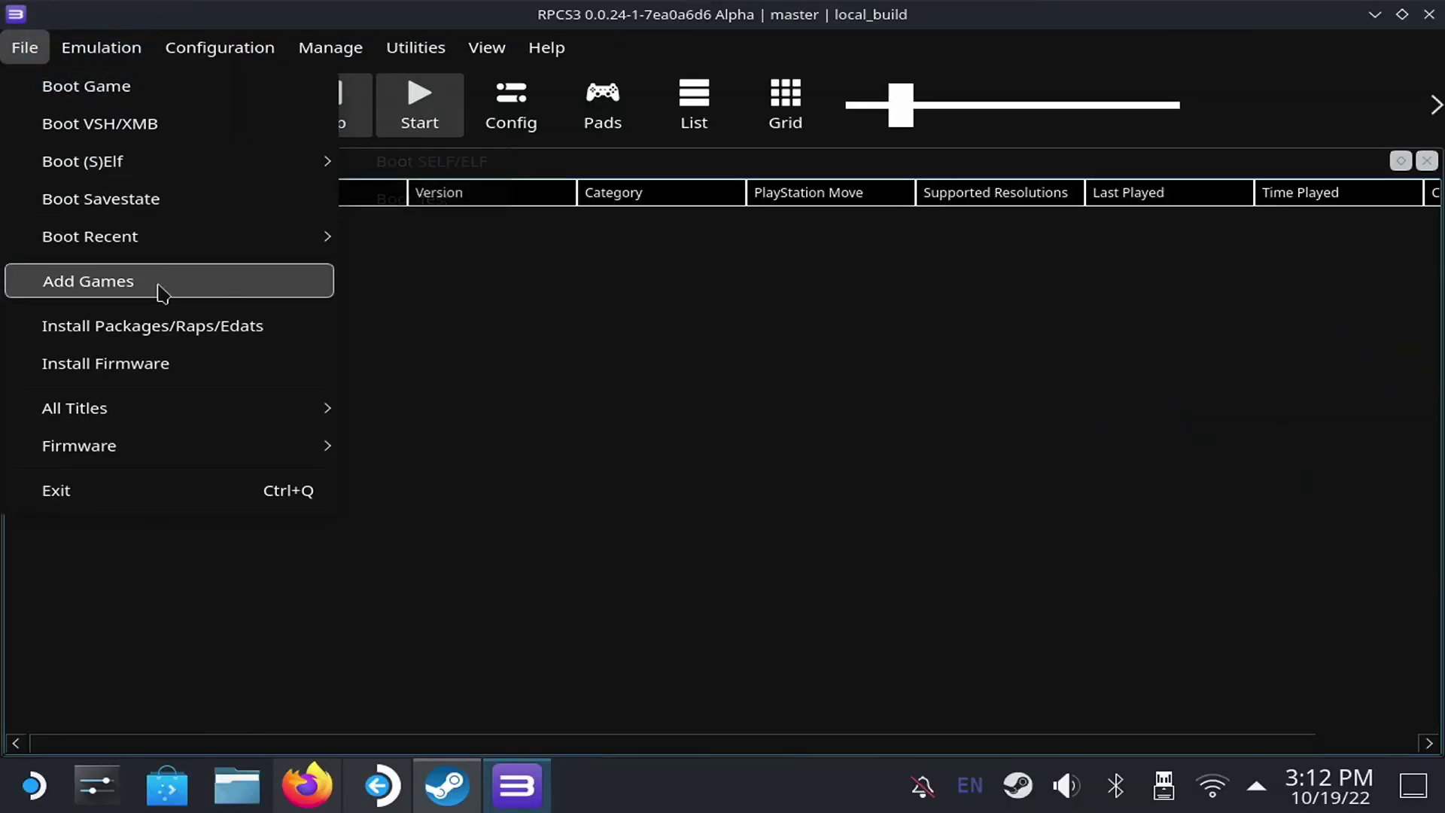
- Install the Super Stardust HD .pkg from the roms/ps3 folder
left_click(185, 331)
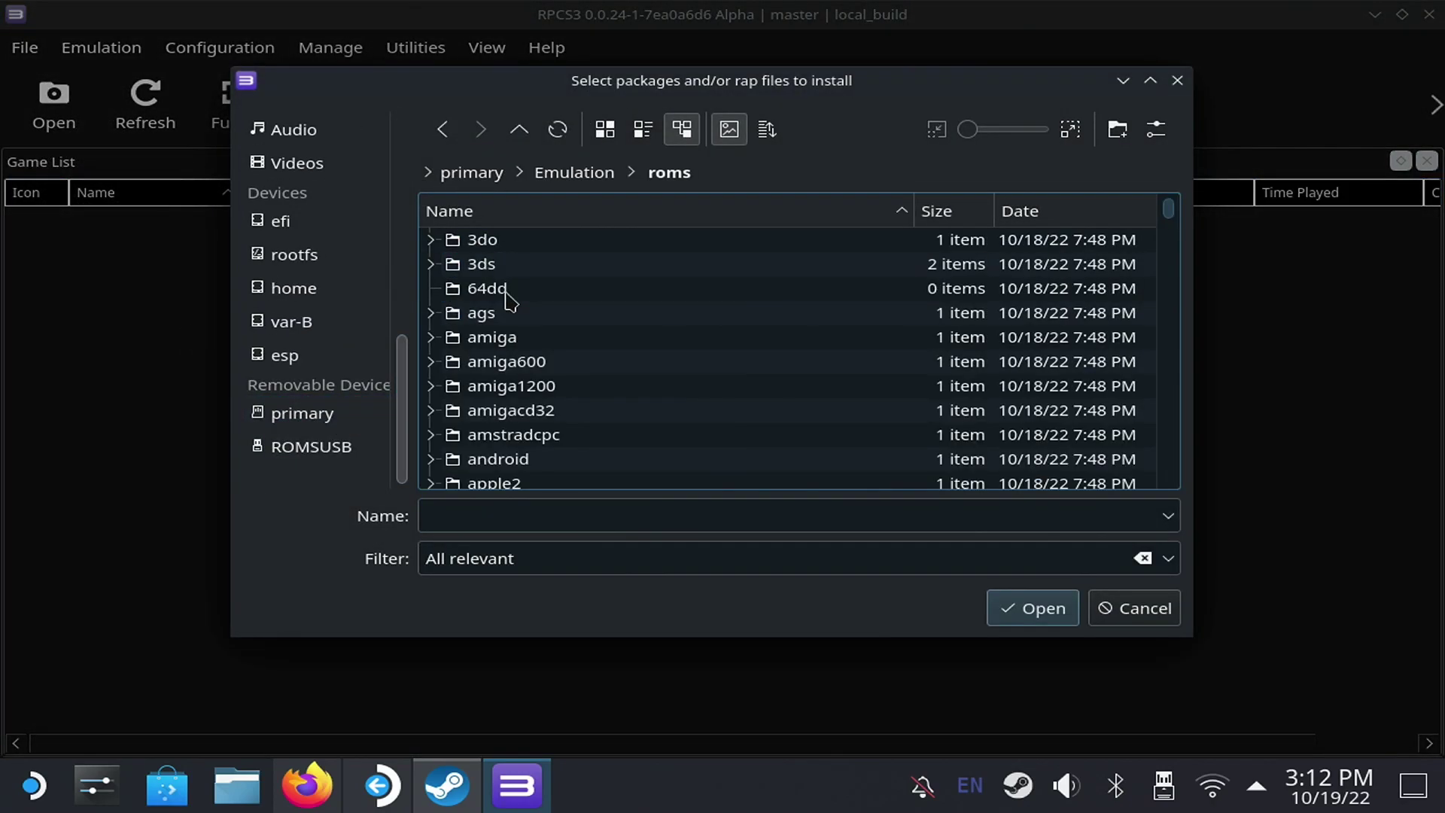
key("p")
key("Return")
double_click(645, 240)
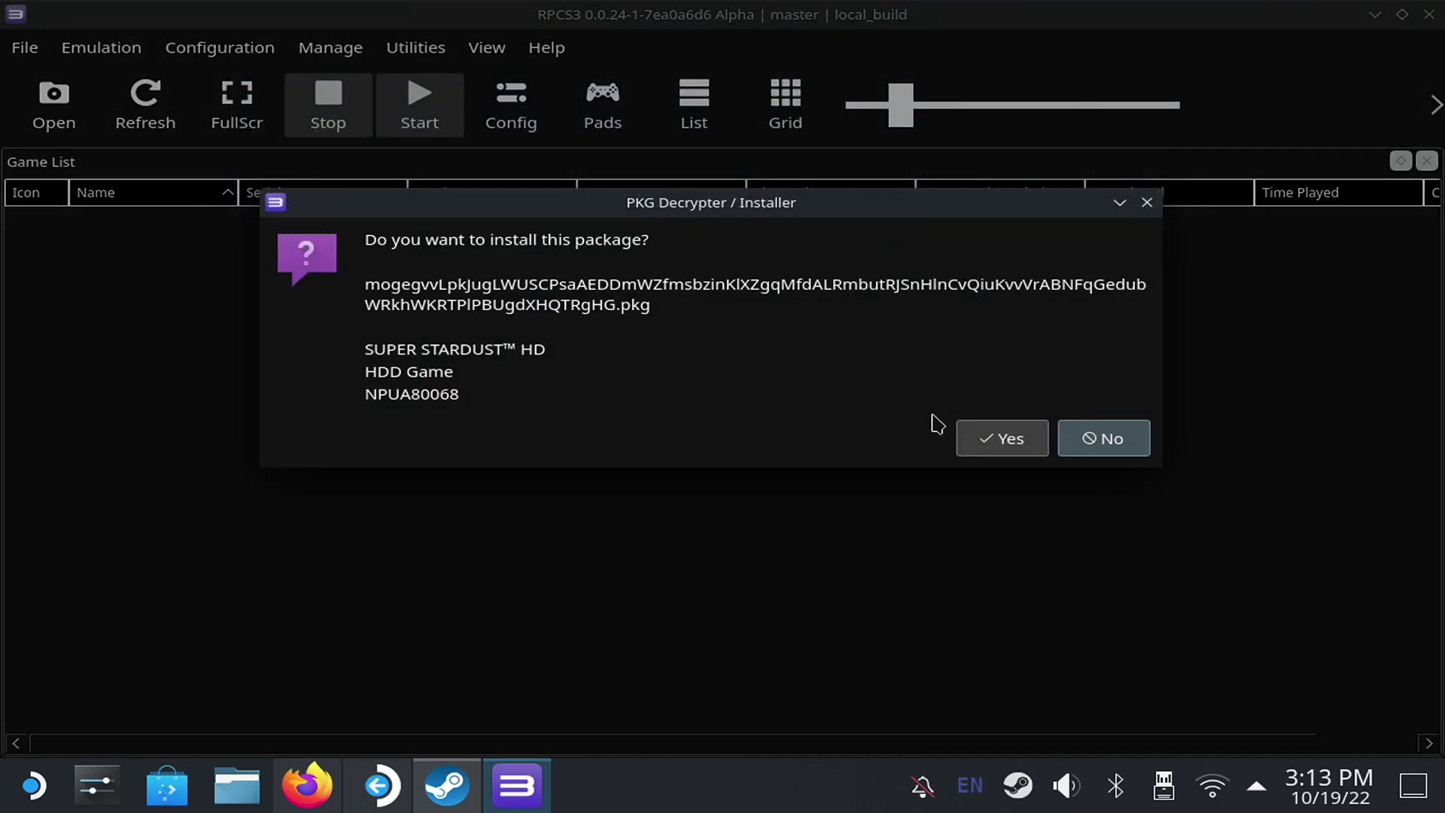
left_click(992, 438)
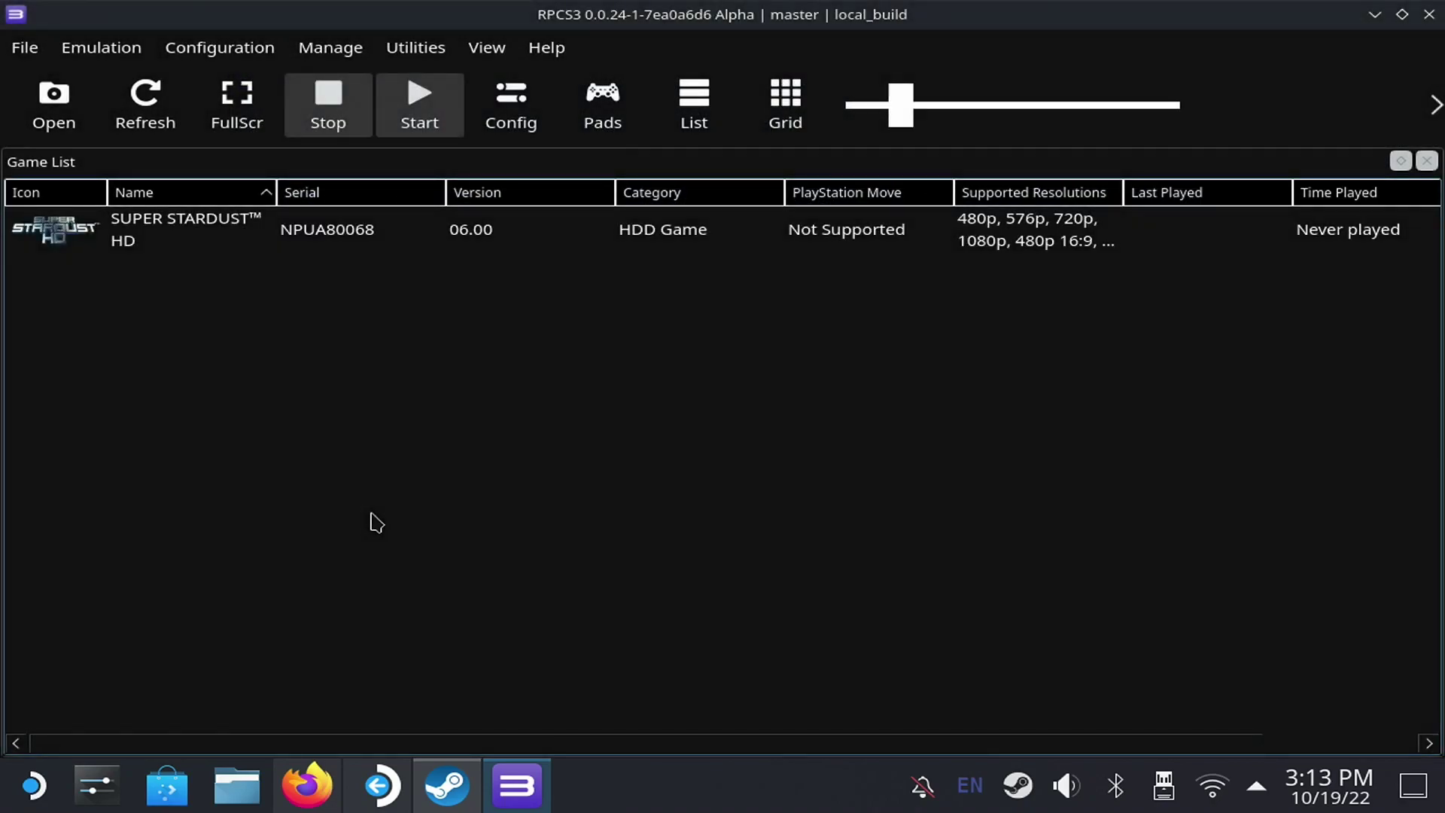
- Install the game's .rap license file through Install Packages/Raps/Edats
left_click(24, 49)
mouse_move(85, 156)
left_click(188, 331)
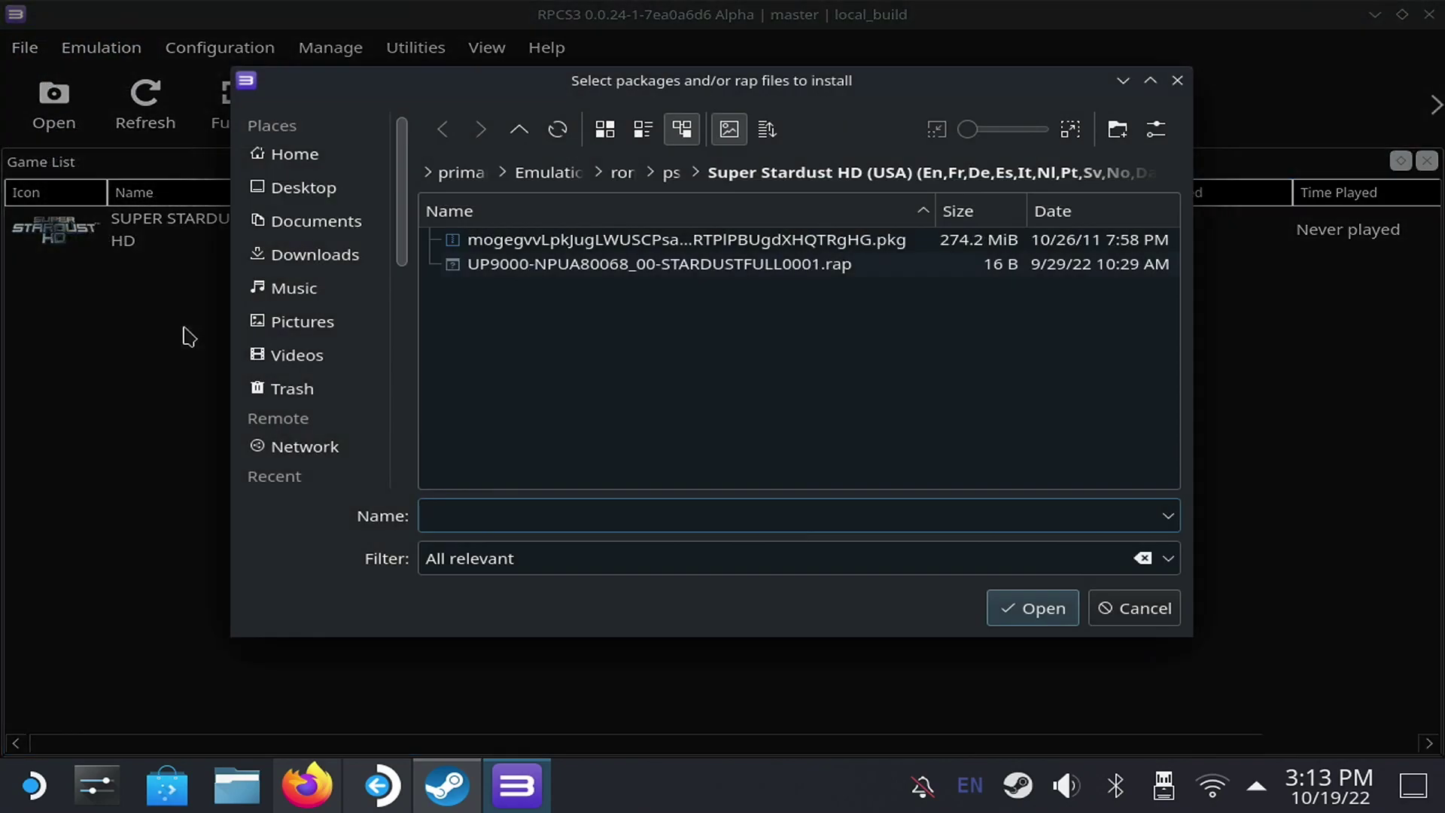
left_click(1028, 619)
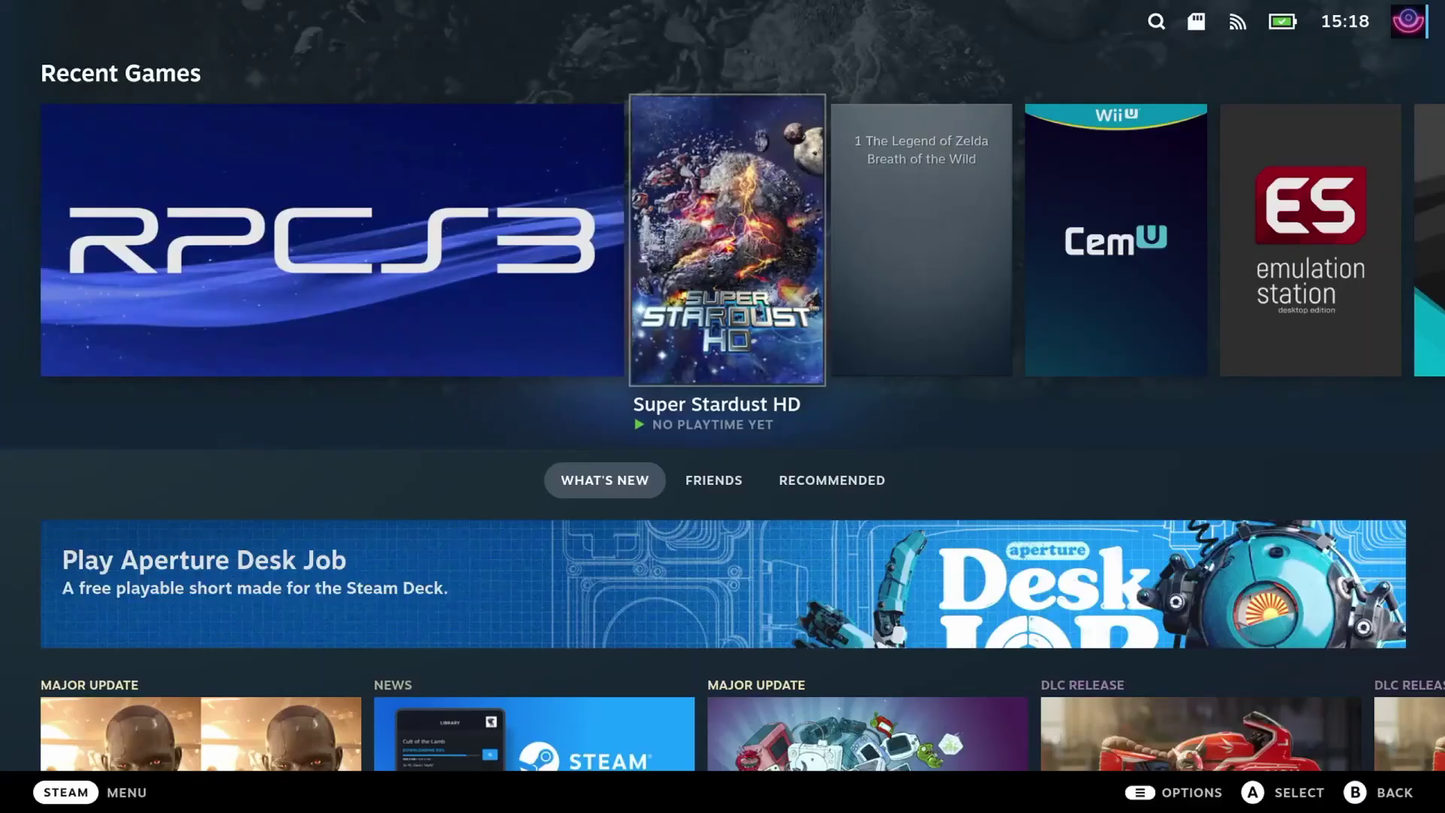
key("Return")
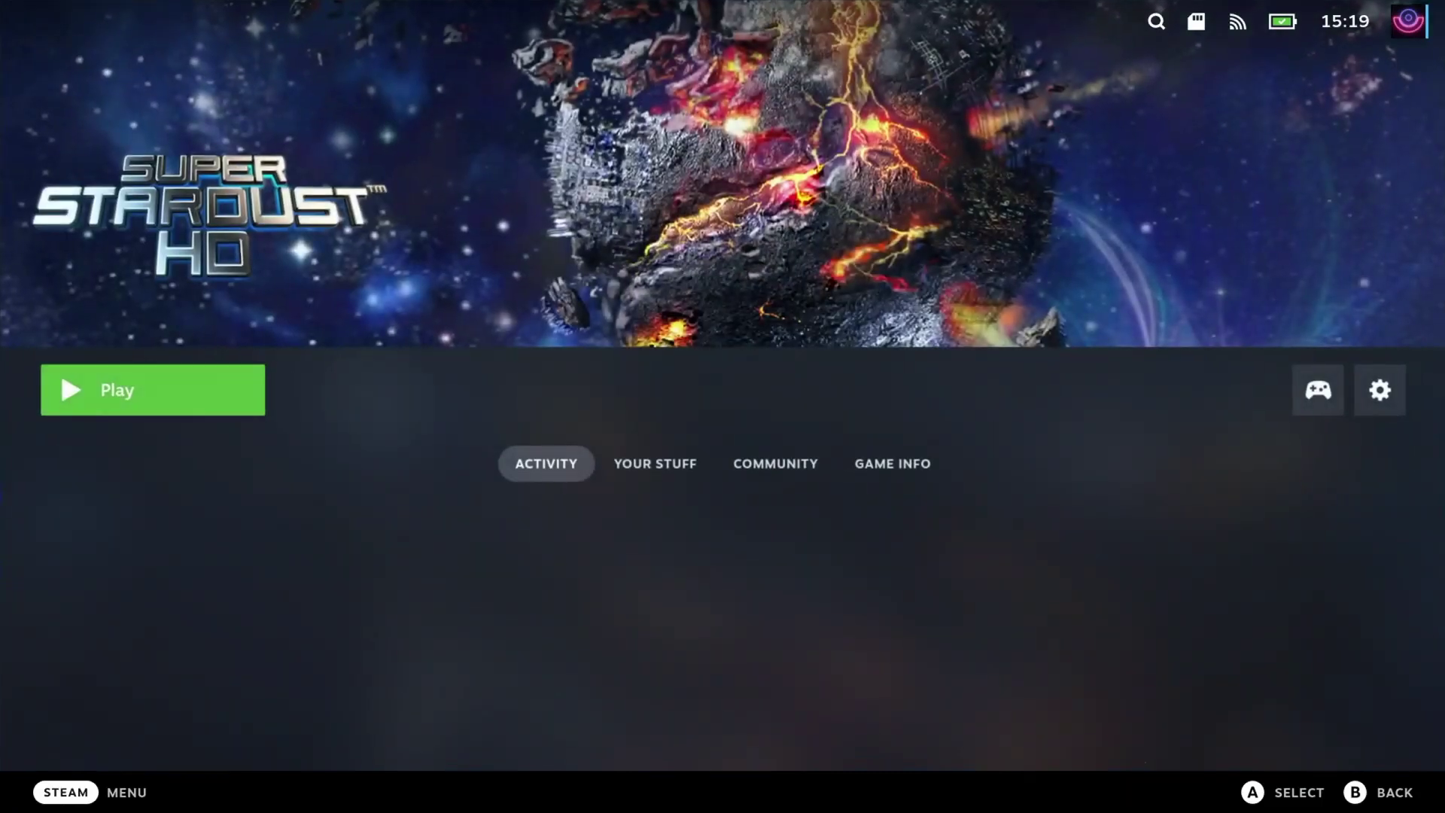